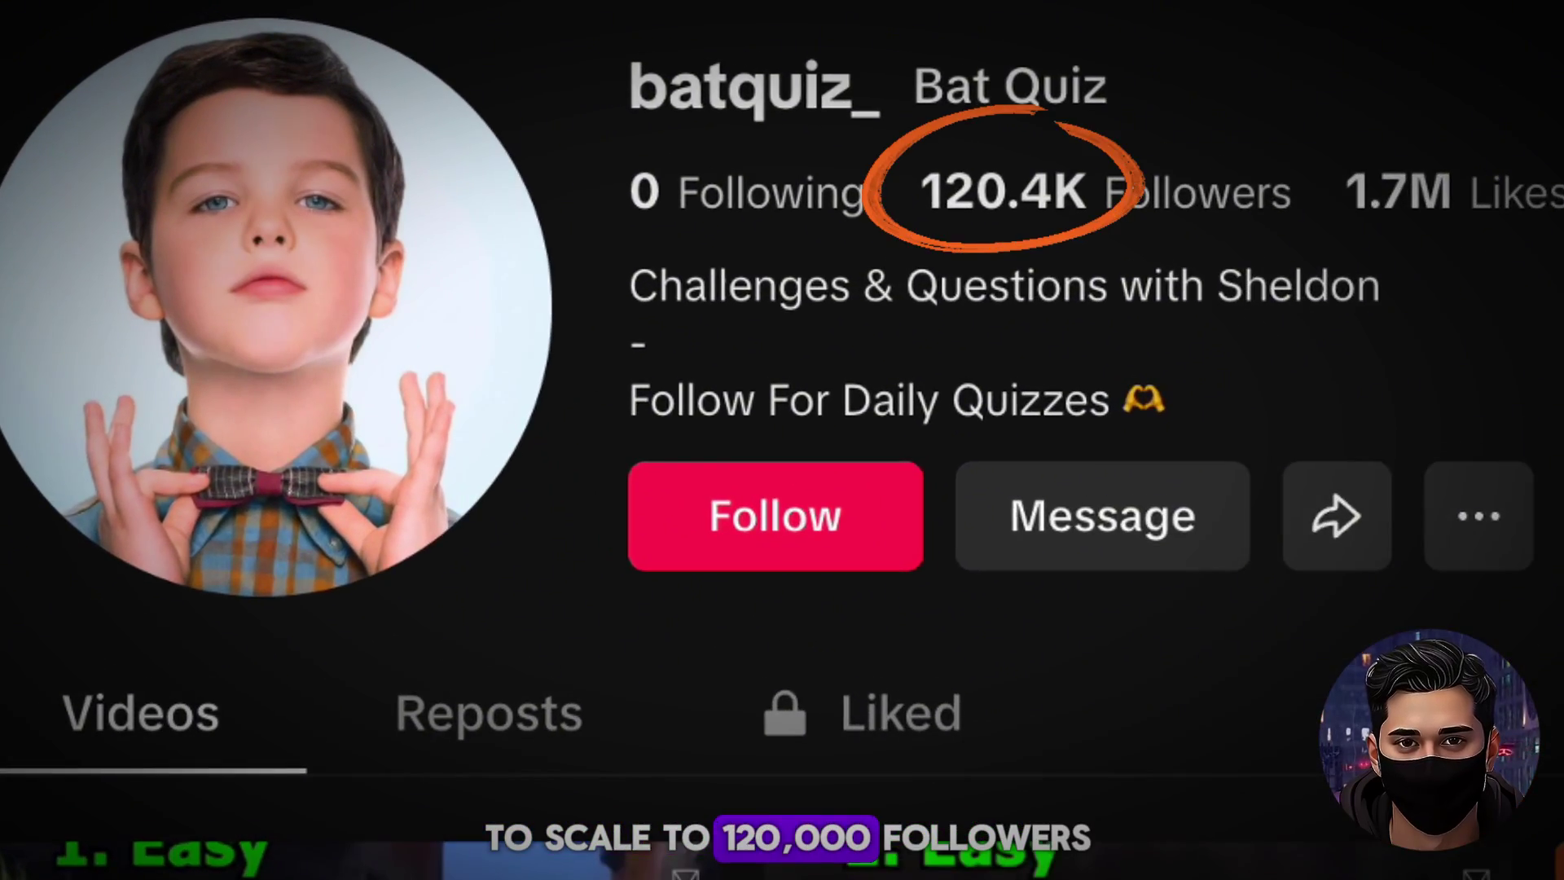
Ask ChatGPT for six easy multiple-choice brainteasers answerable within a 5 second timeframe.
scroll(1552, 294, "down", 10)
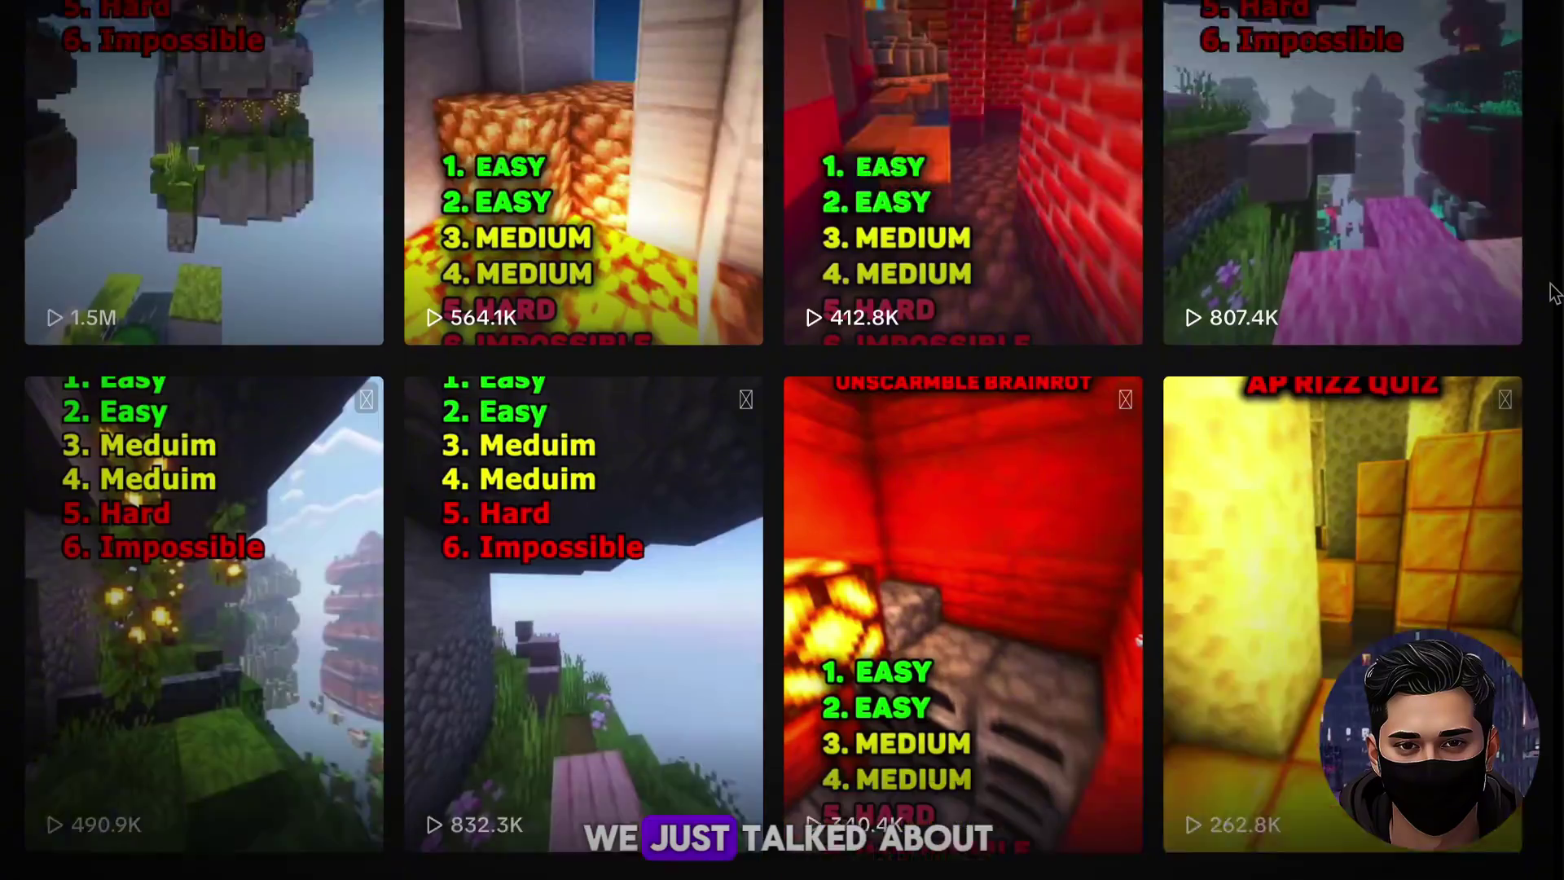
scroll(1552, 293, "down", 10)
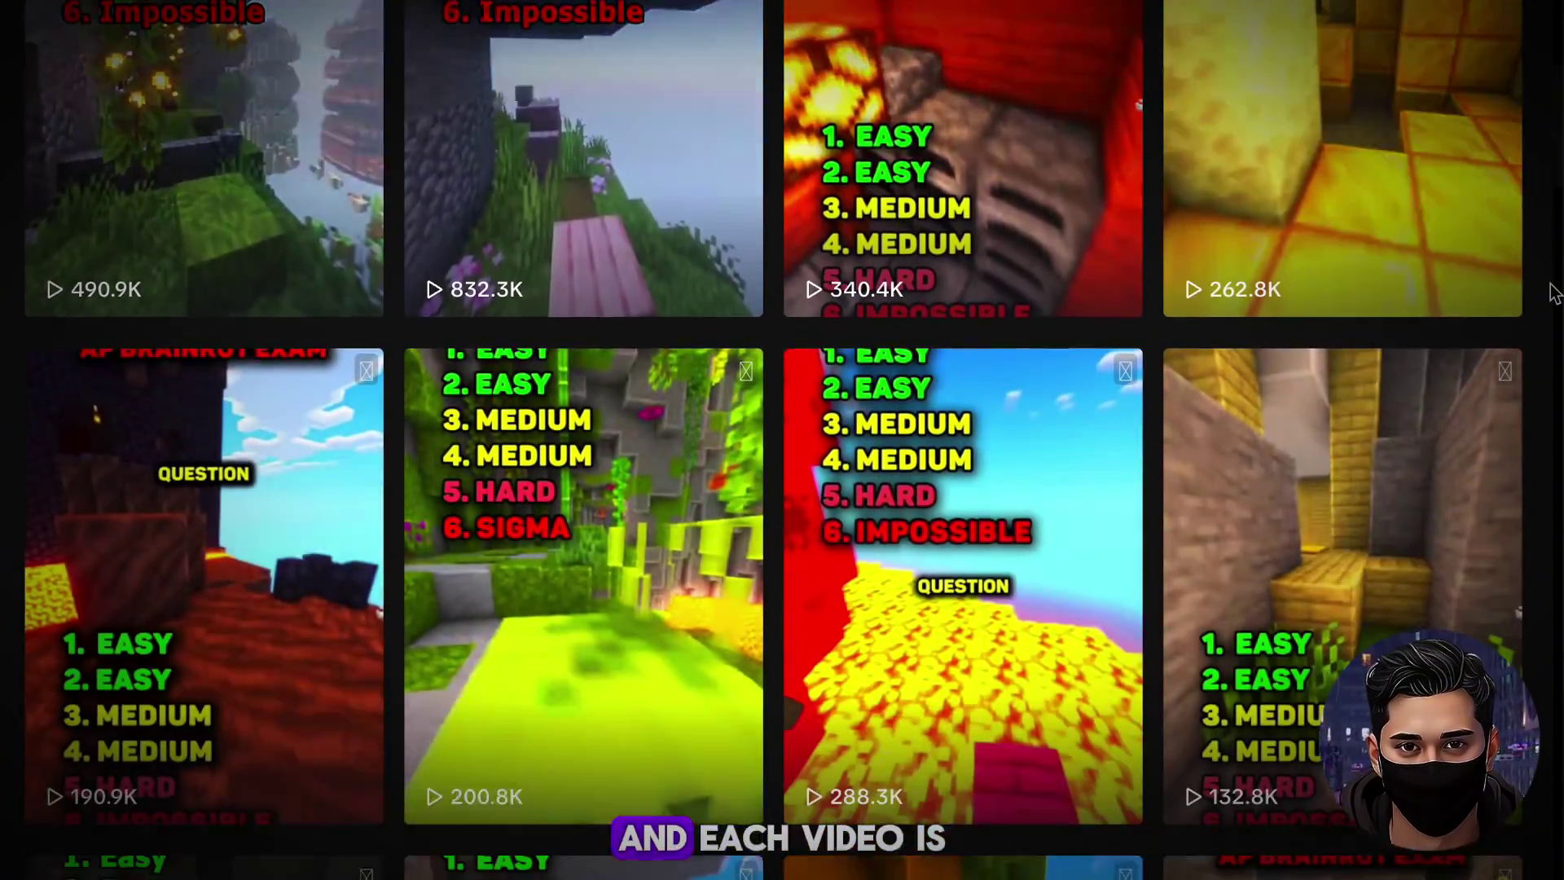
scroll(1552, 293, "down", 5)
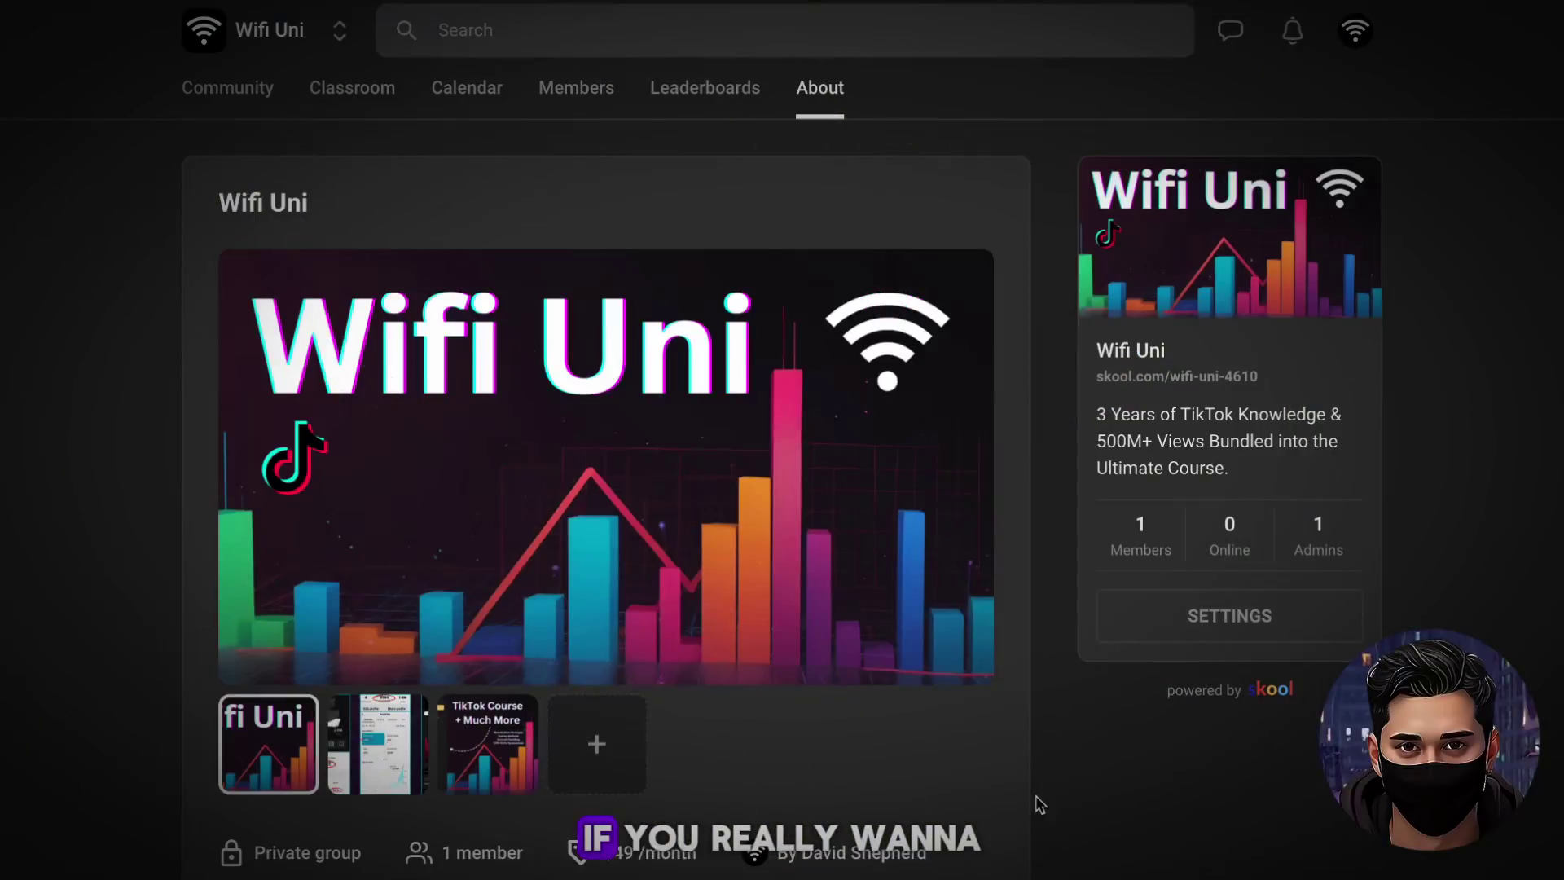
scroll(1050, 764, "down", 4)
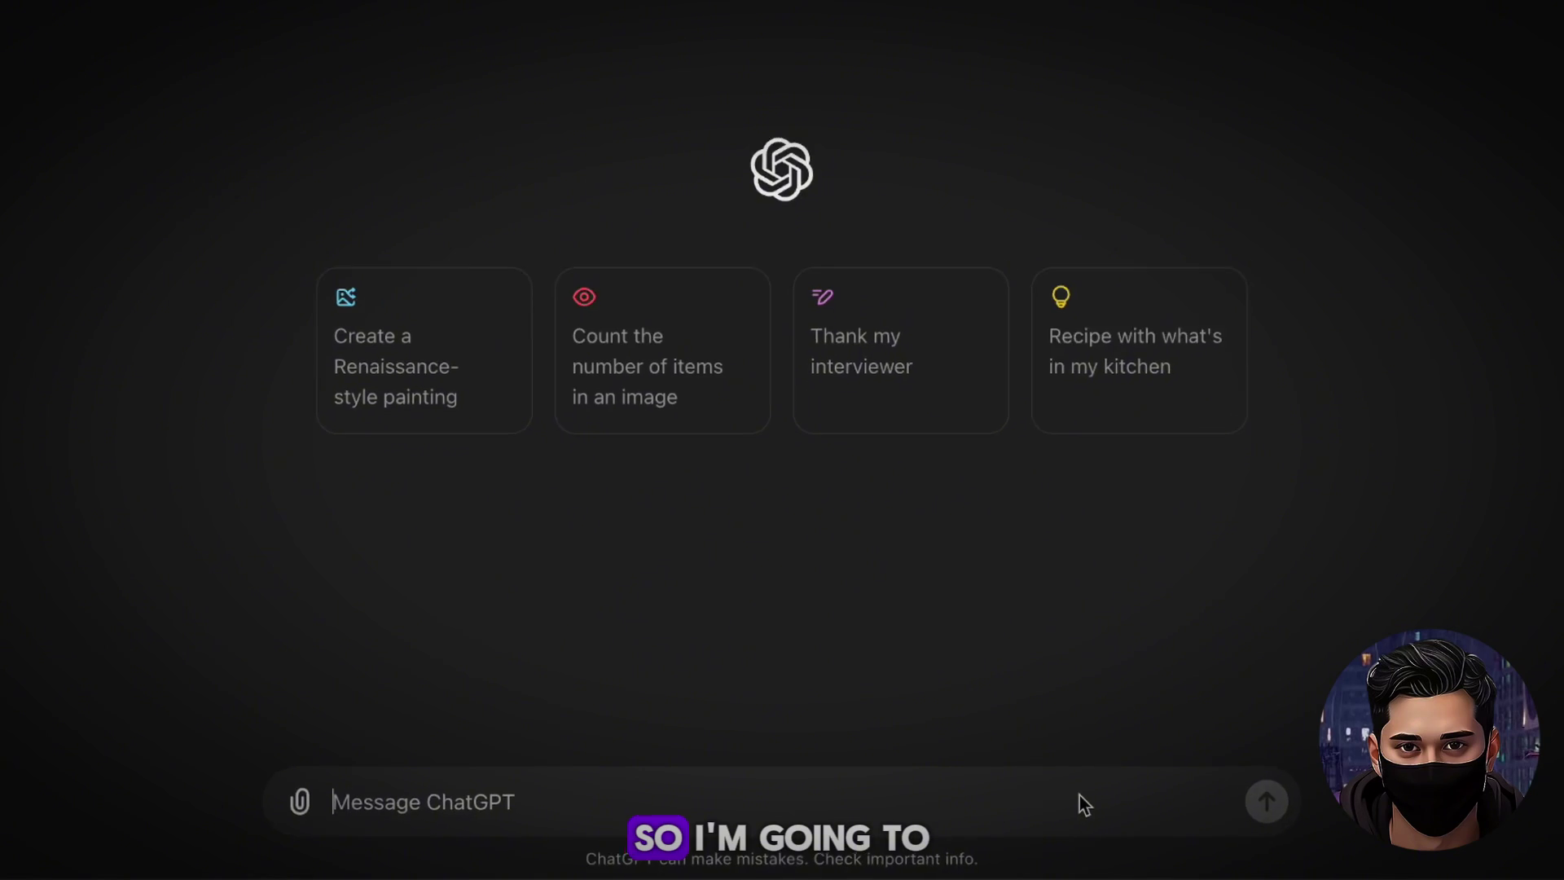
type("please give me a list of 6 brainteaser questions, which are multiple choice.")
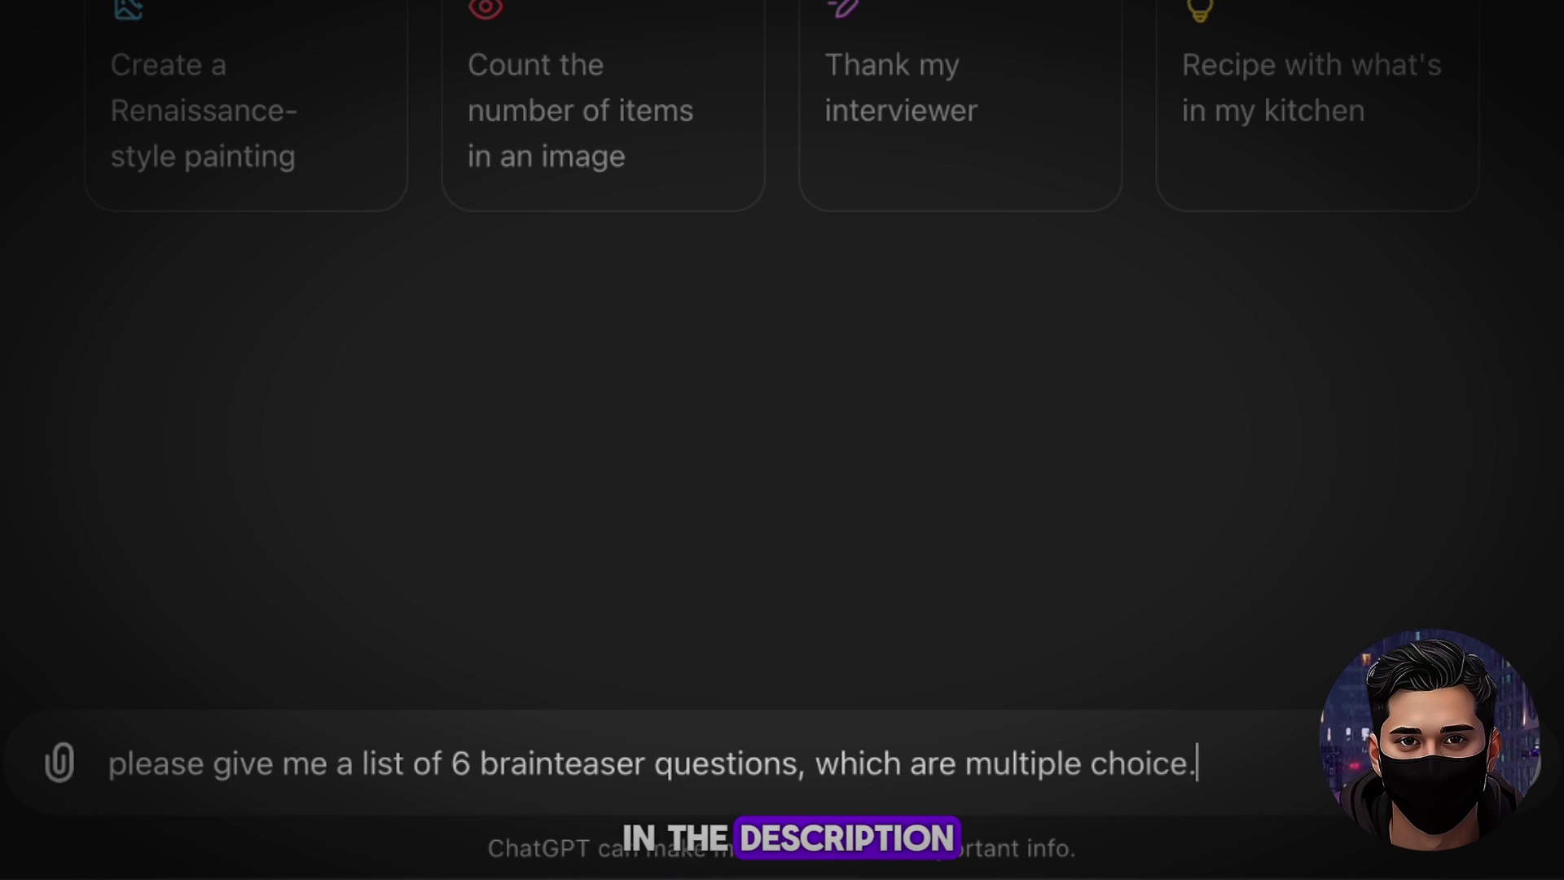
type("ake them easy en")
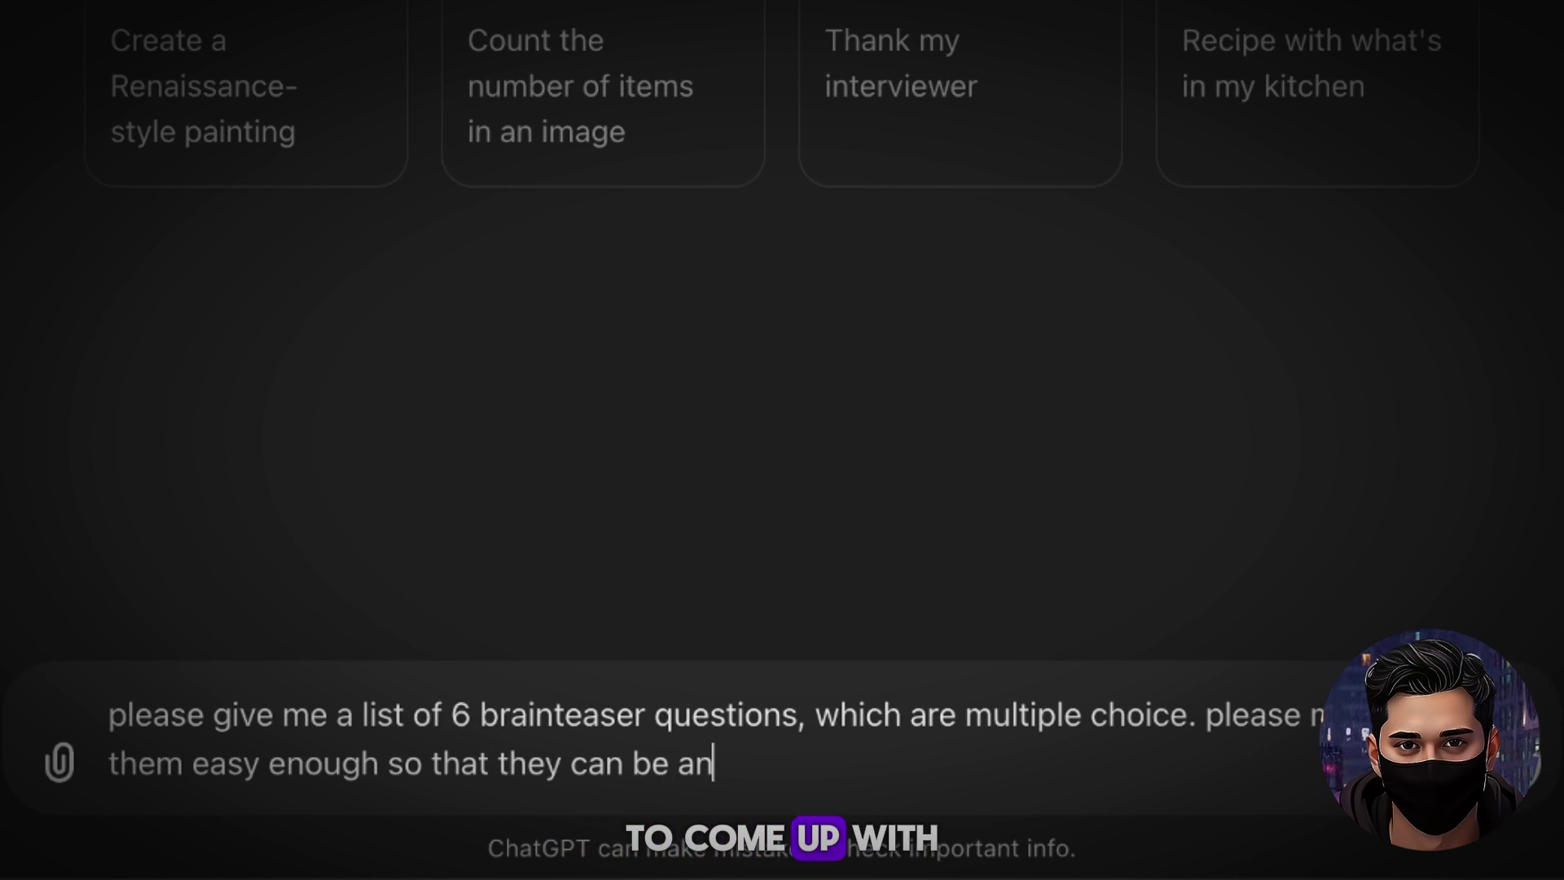
key("alt+BackSpace")
key("alt+BackSpace")
key("alt+BackSpace")
key("alt+BackSpace")
key("alt+BackSpace")
type("hin a 5 secon")
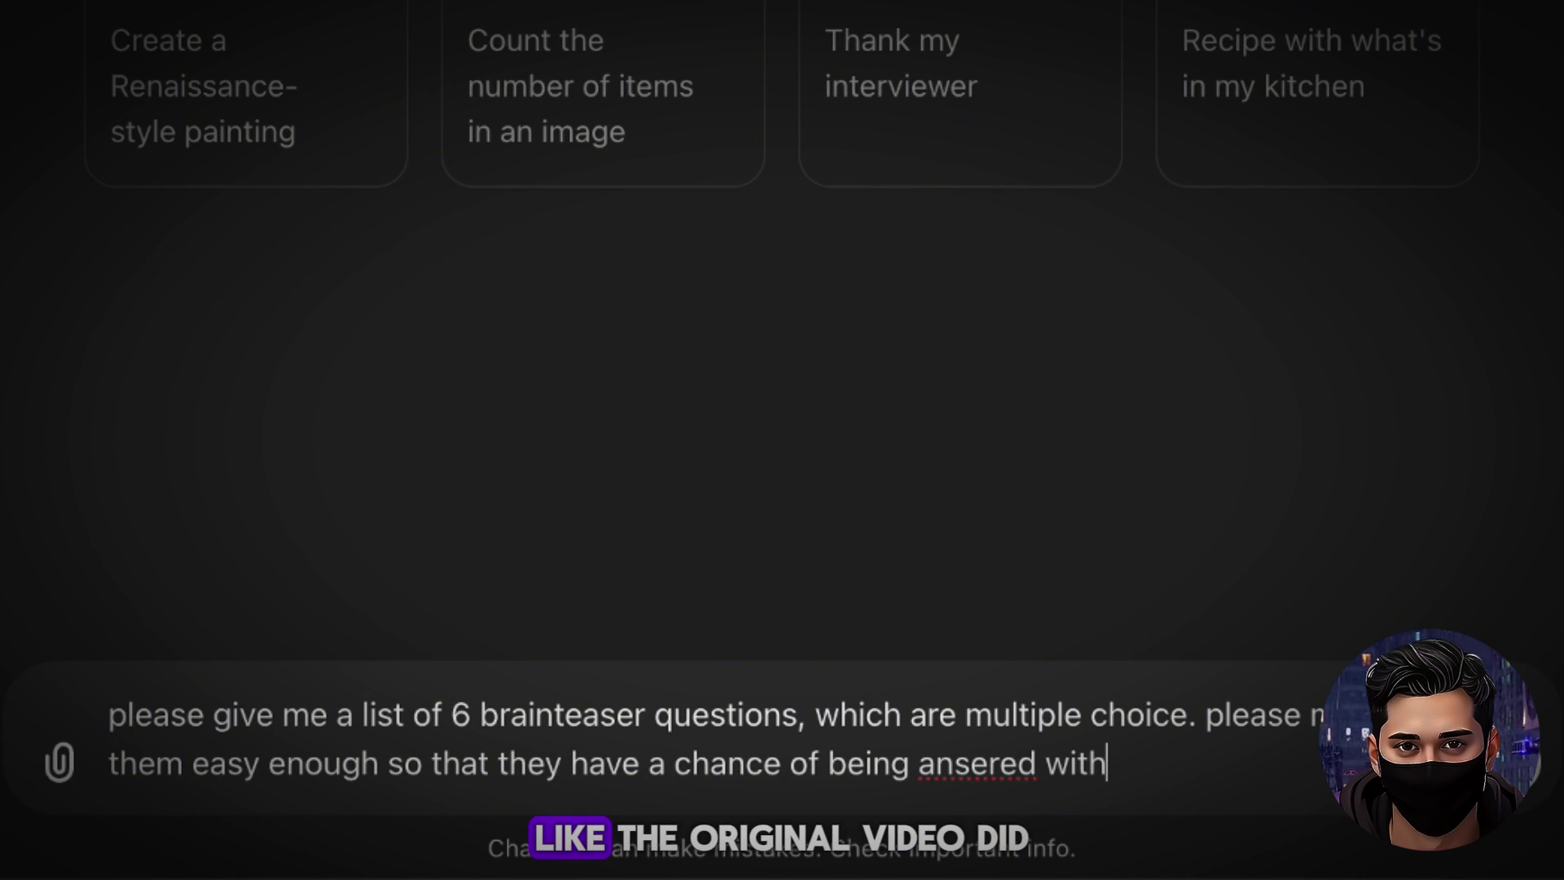
type("d timeframe")
left_click(964, 763)
type("w")
left_click(1482, 814)
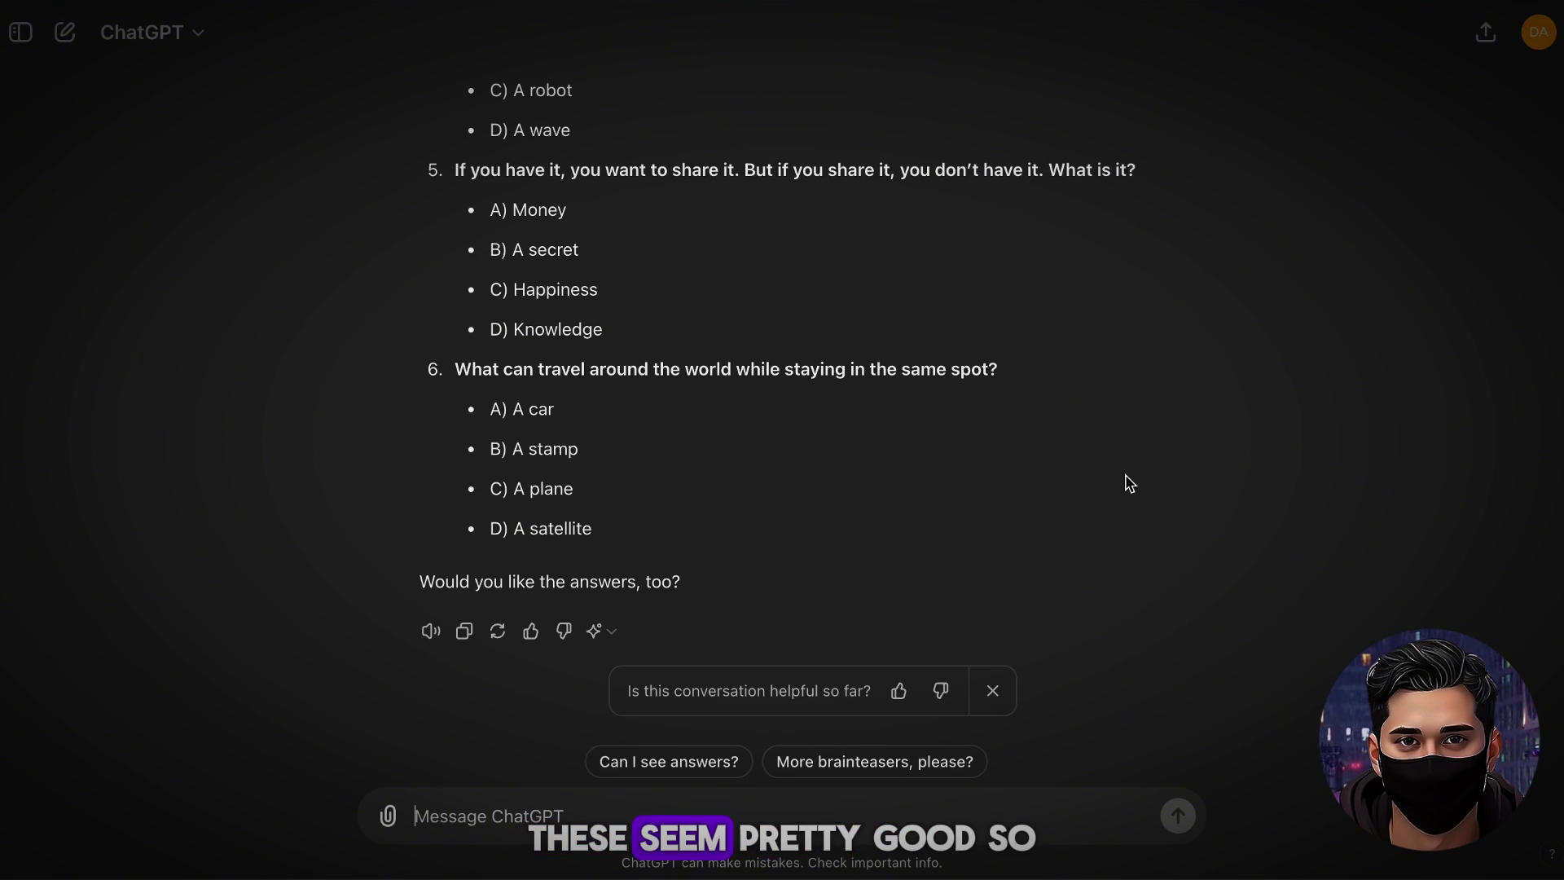
Have ChatGPT reformat the riddles as 'Question? Answer' lines, then select all six.
type("fantas")
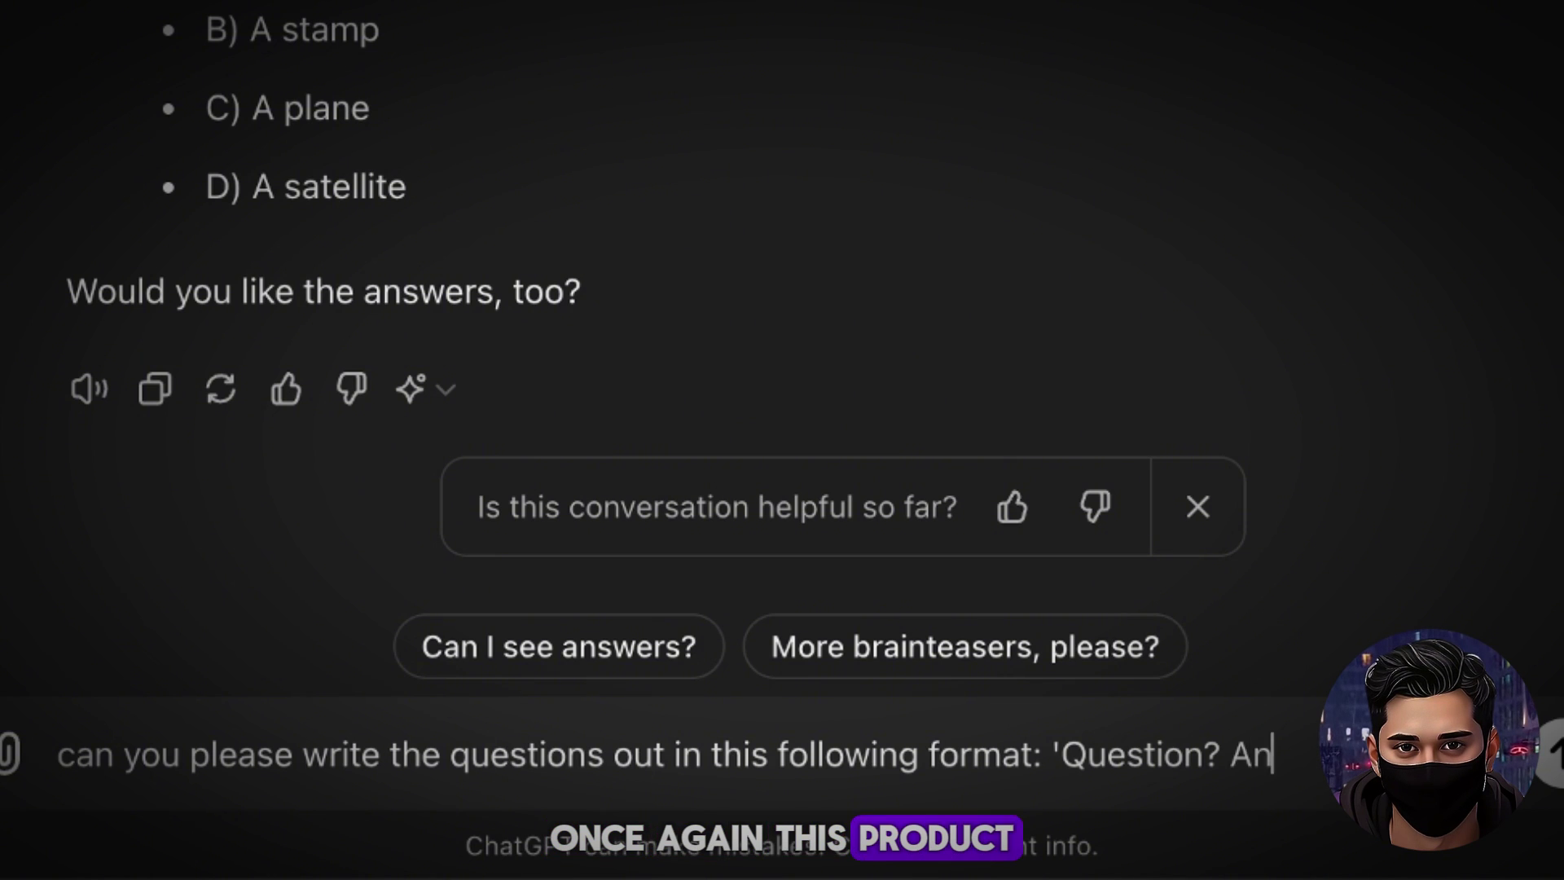
type("swer'")
key("Return")
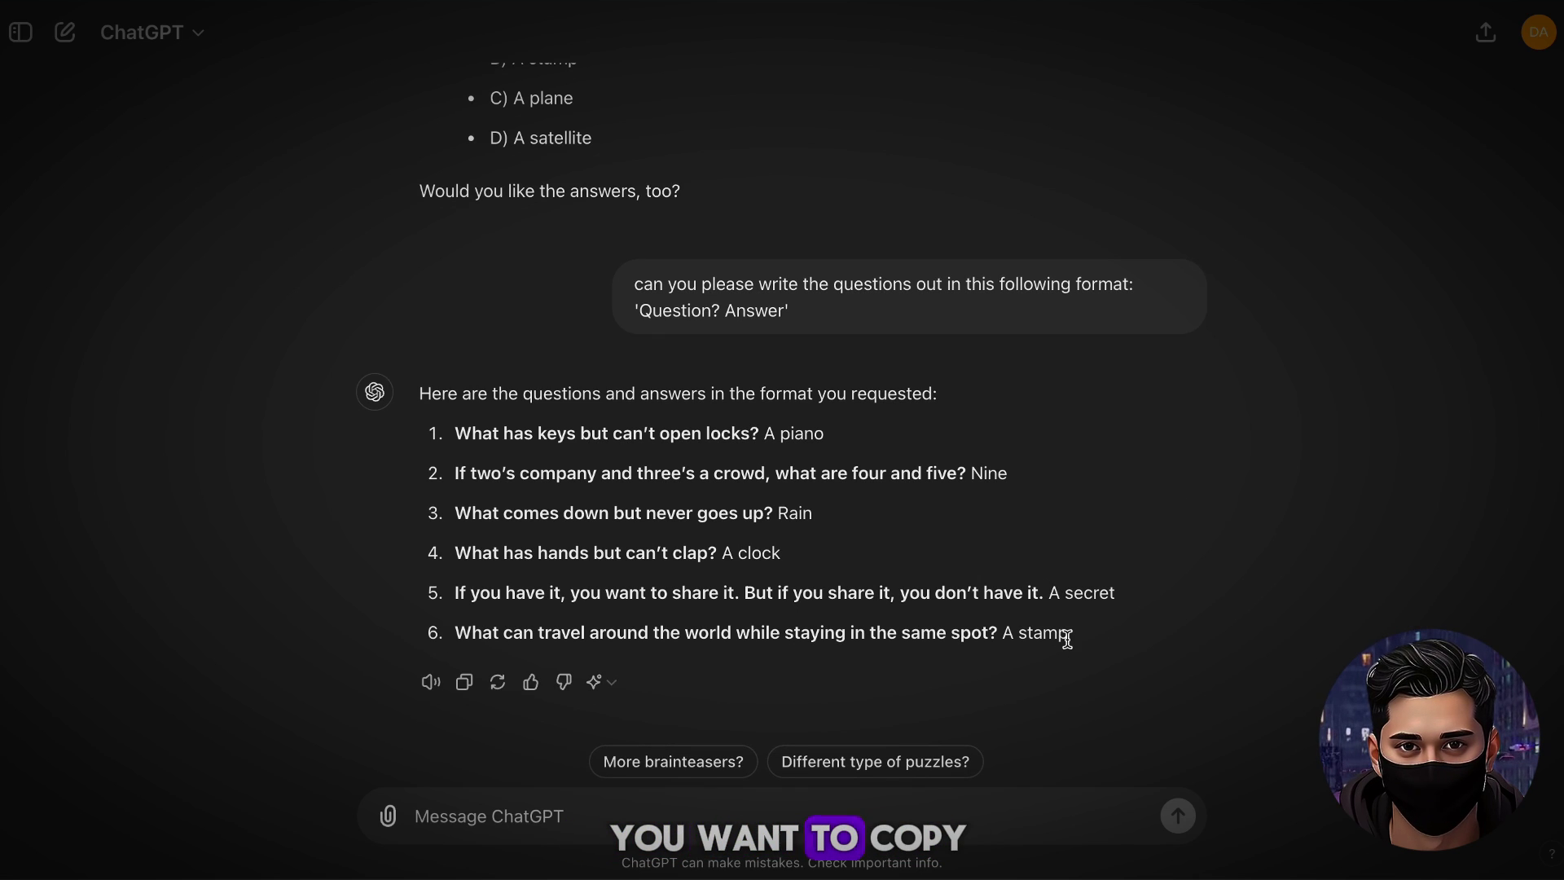
left_click_drag(1067, 639, 432, 420)
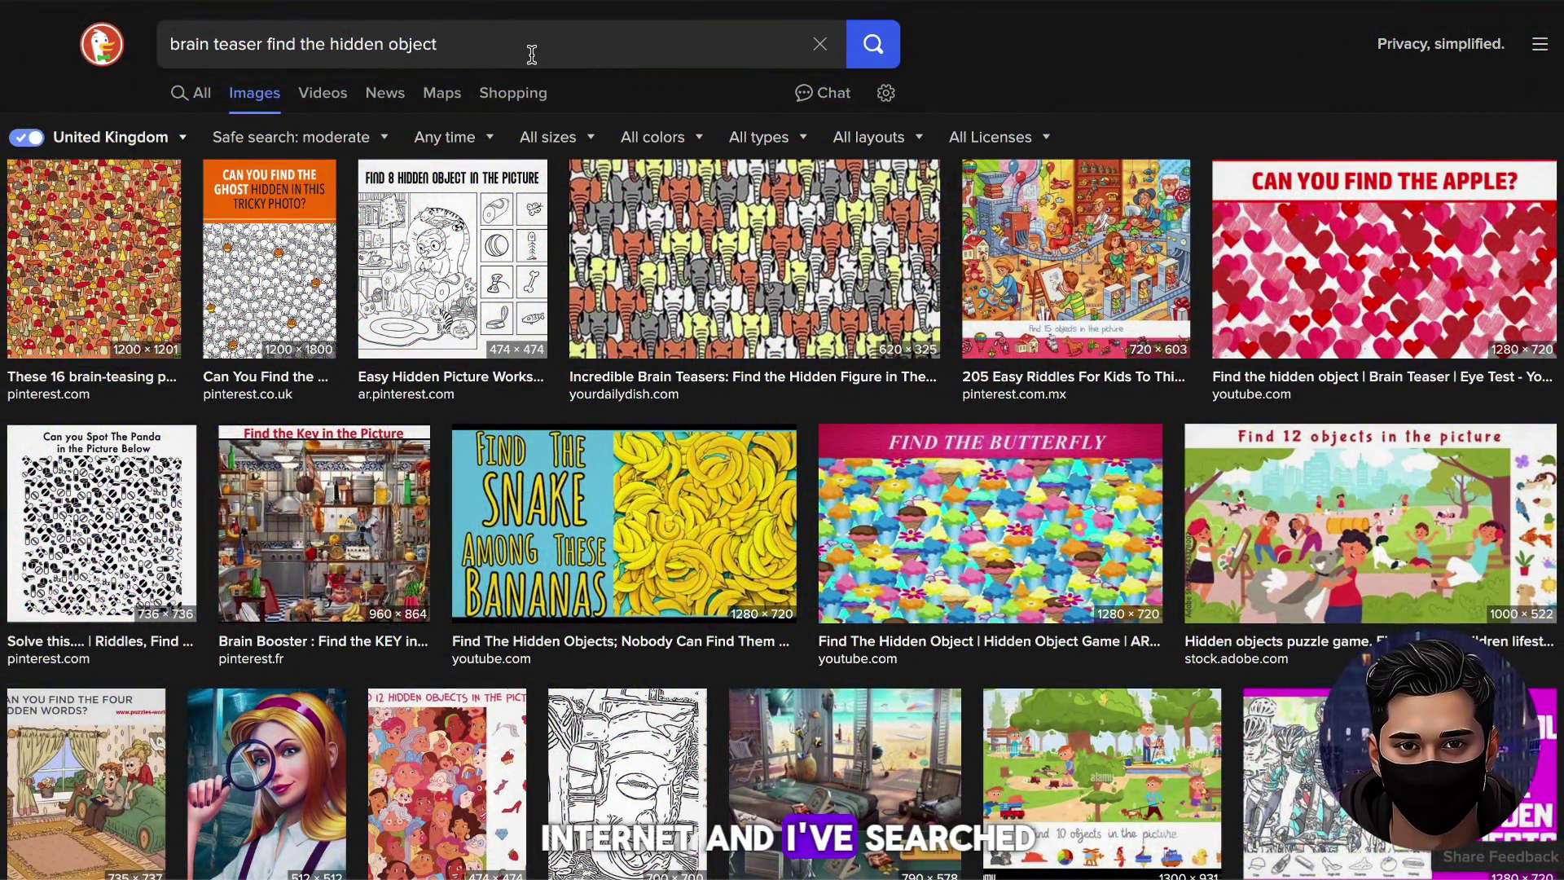
Open the 'Find The Snake Among These Bananas' image result and bring up its save options.
left_click_drag(532, 54, 106, 45)
left_click(458, 46)
left_click_drag(458, 46, 140, 43)
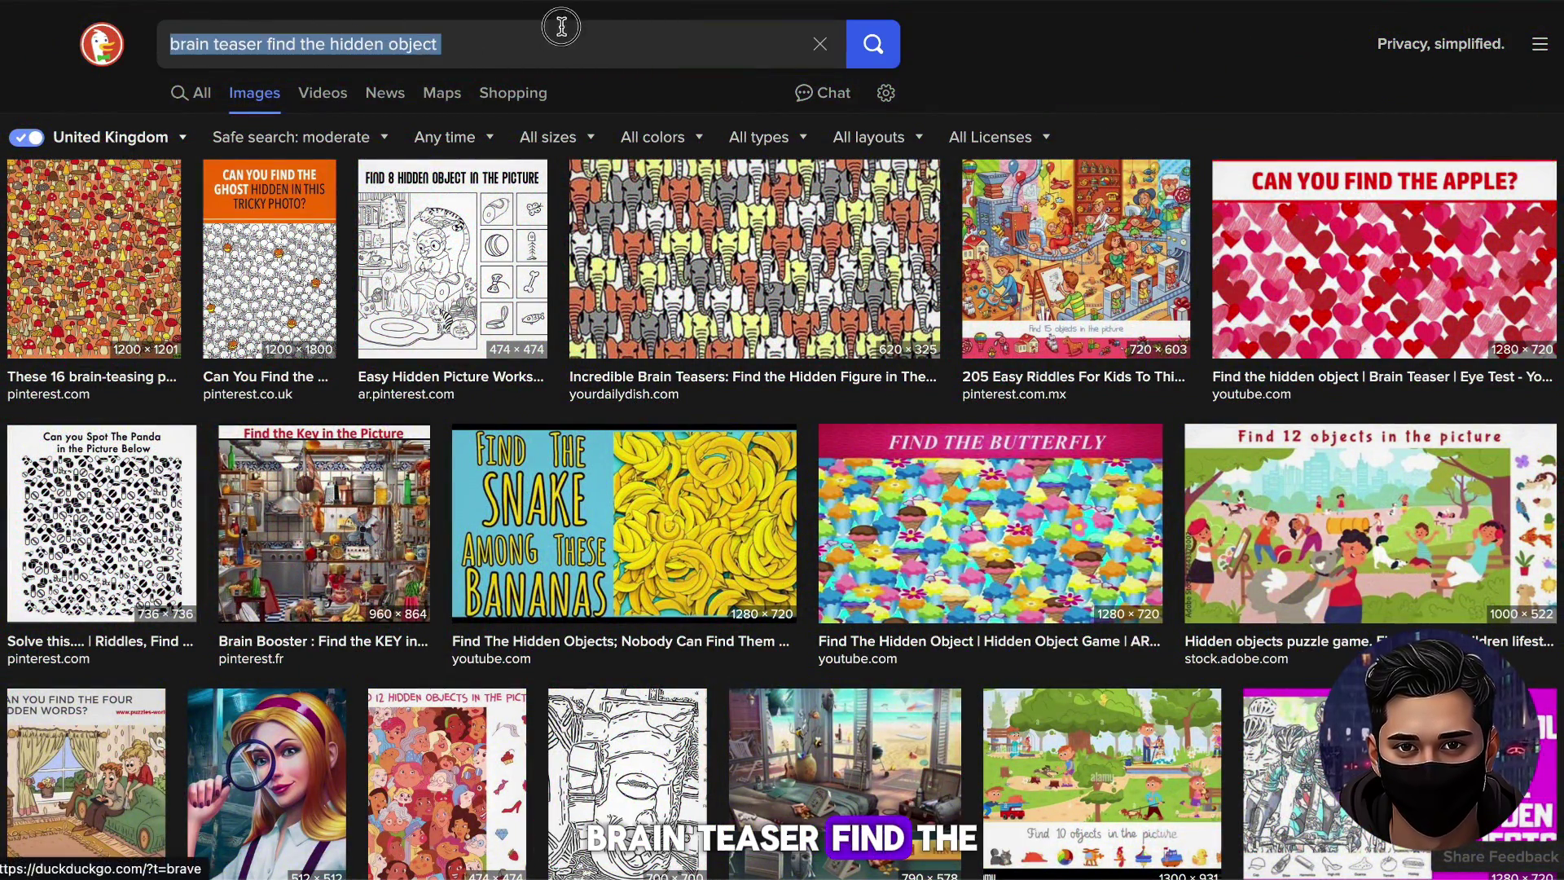
left_click(544, 44)
left_click(1041, 68)
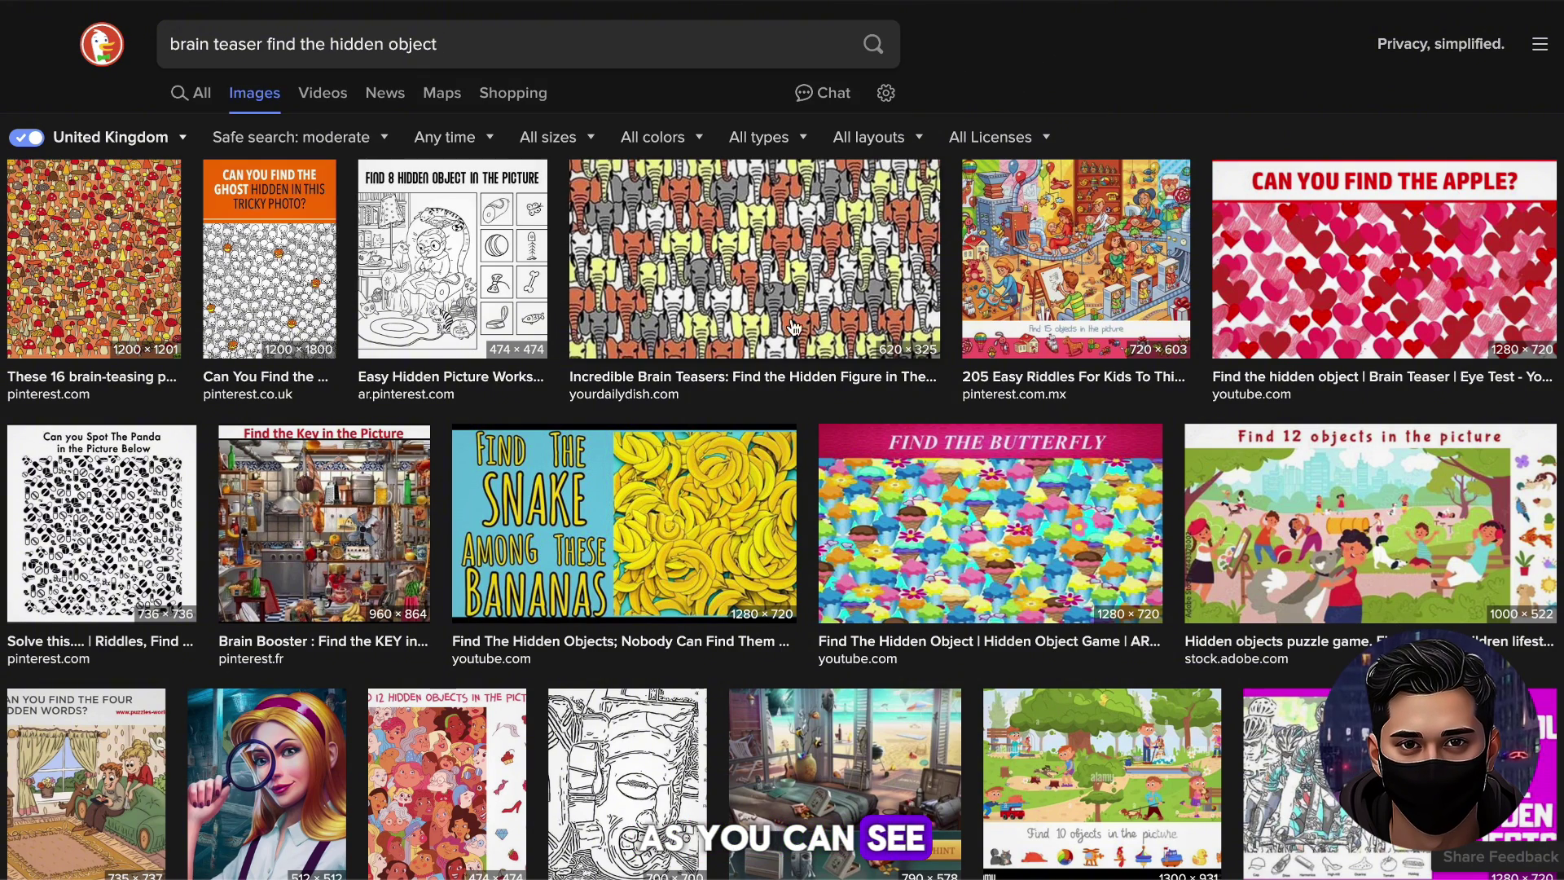
left_click(651, 494)
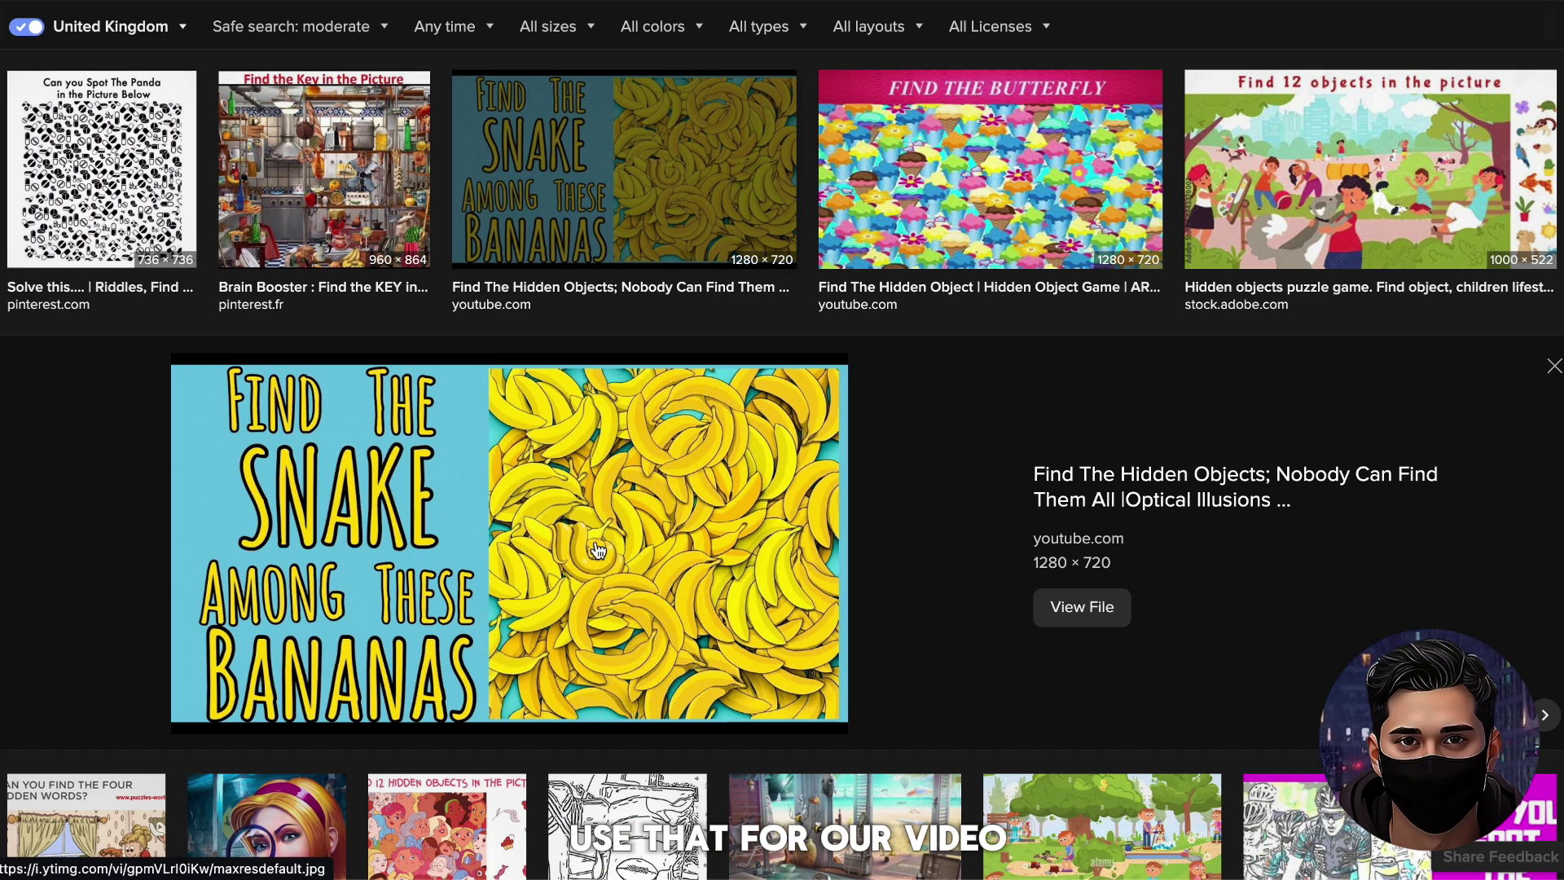
right_click(663, 532)
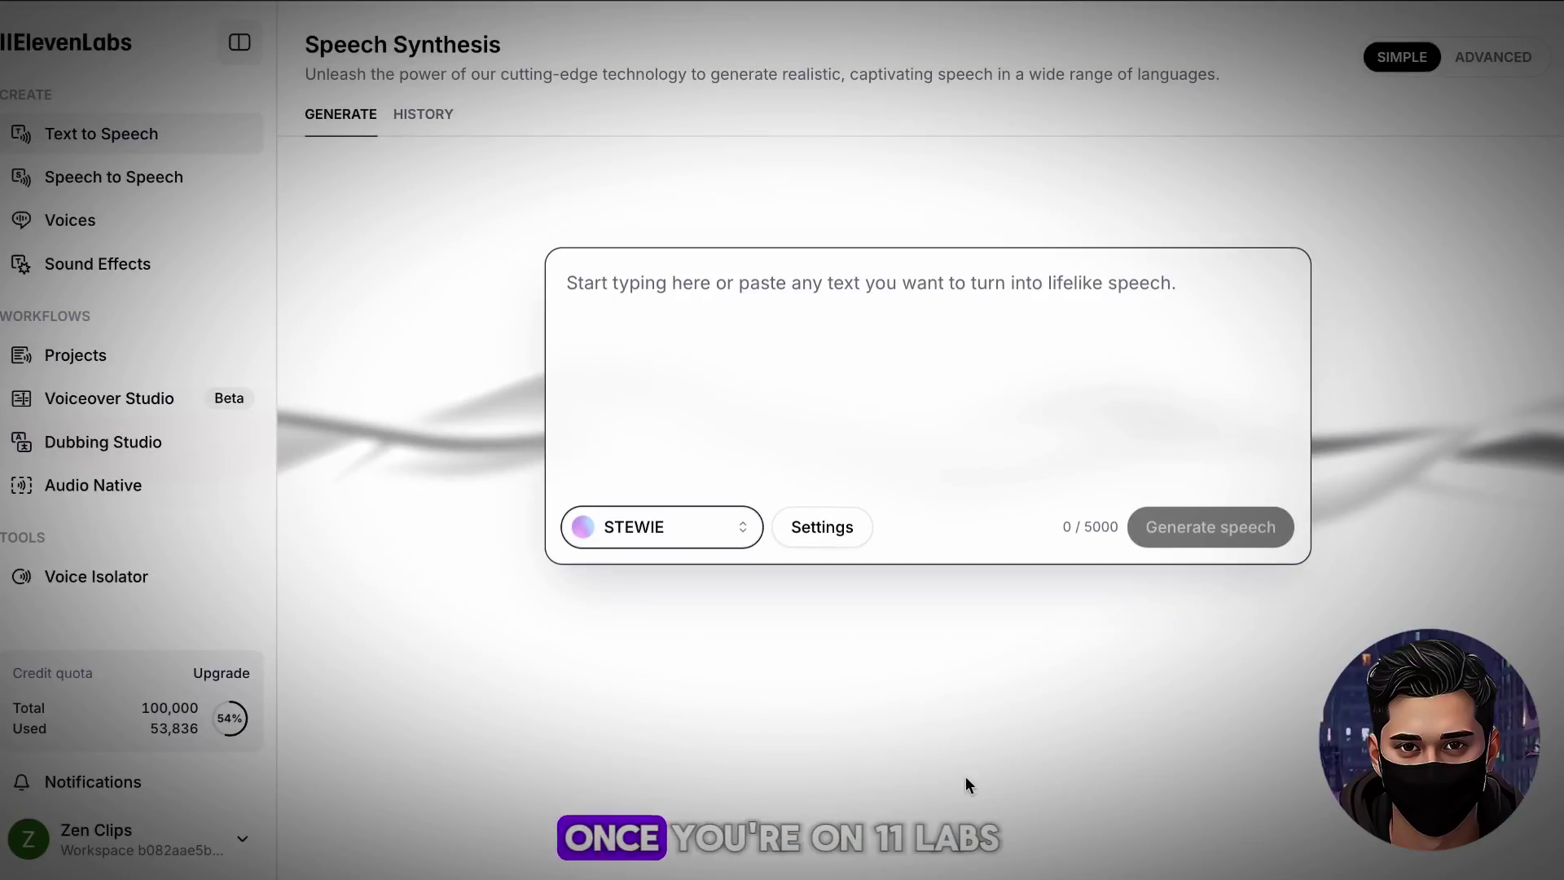
Switch the ElevenLabs voice from Stewie to Adam (Legacy) and paste the six riddles.
left_click(716, 540)
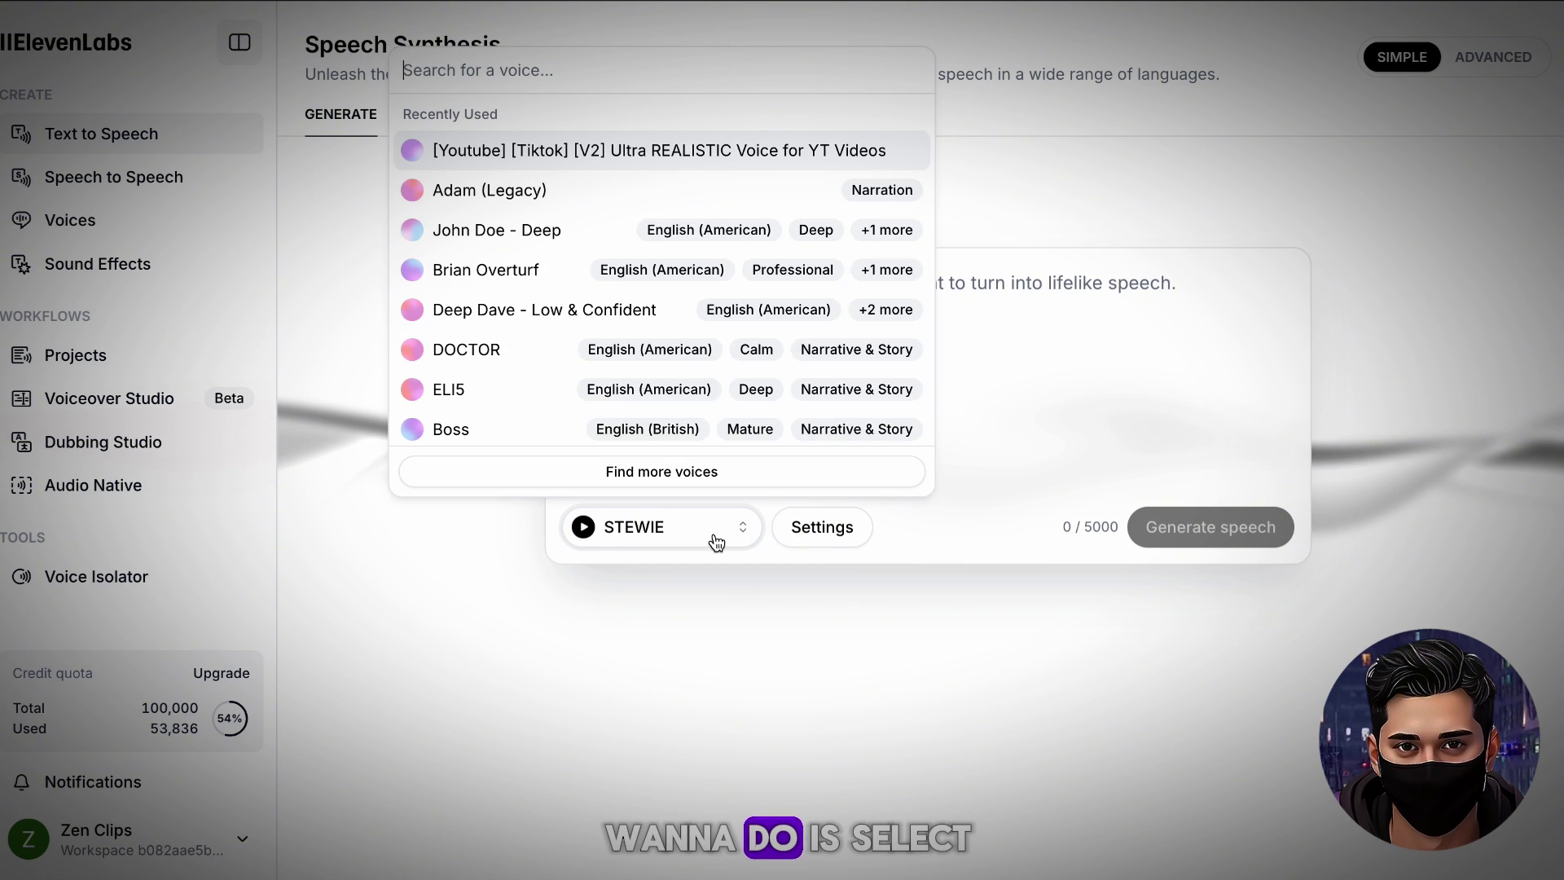
left_click(610, 198)
left_click(772, 420)
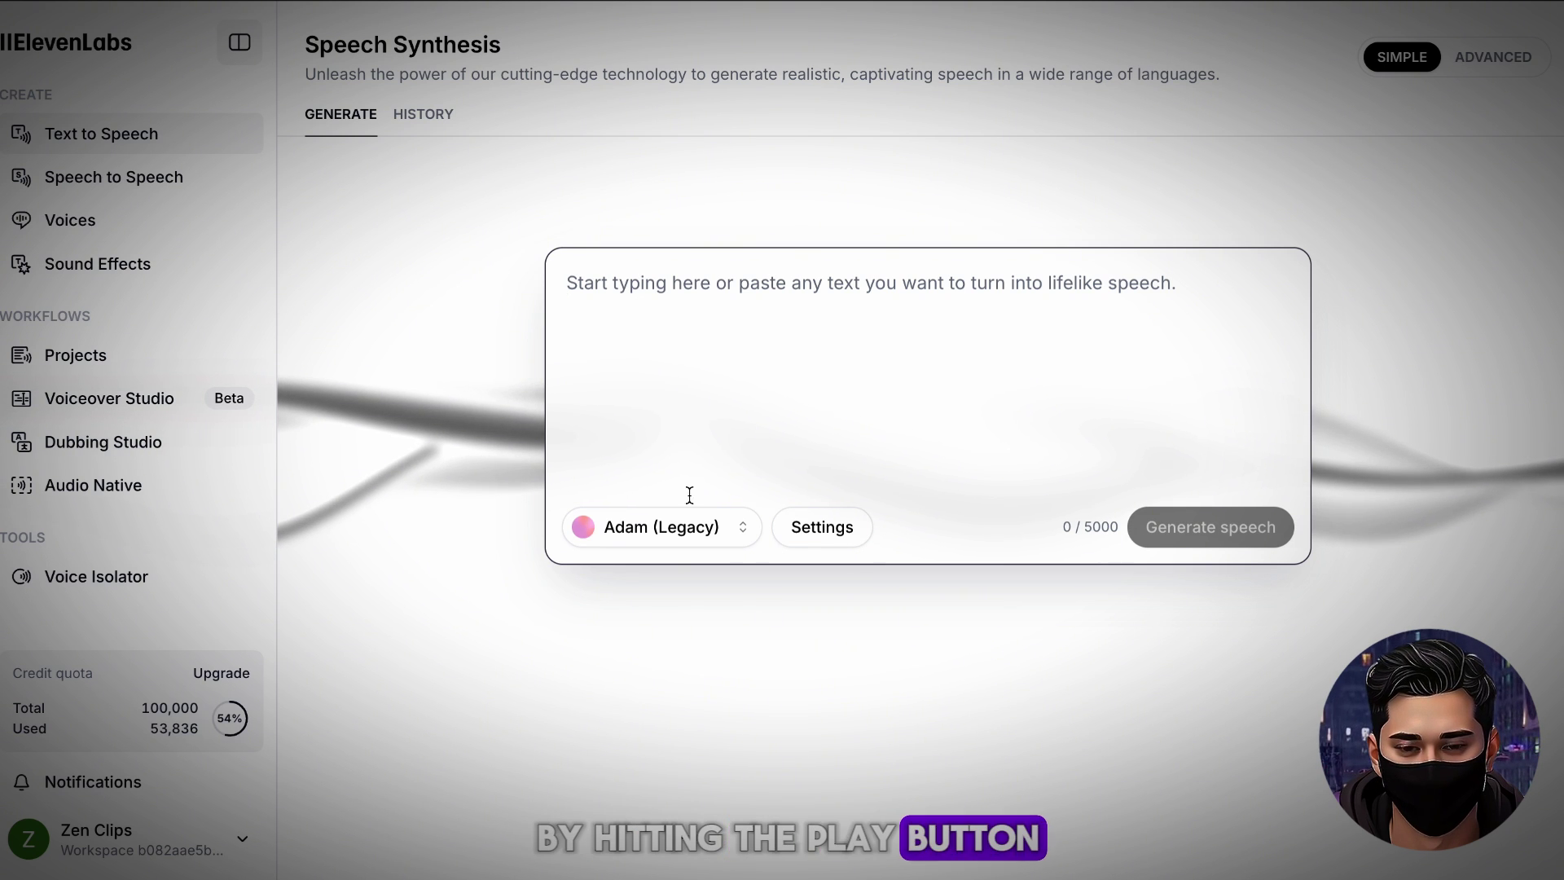
mouse_move(667, 529)
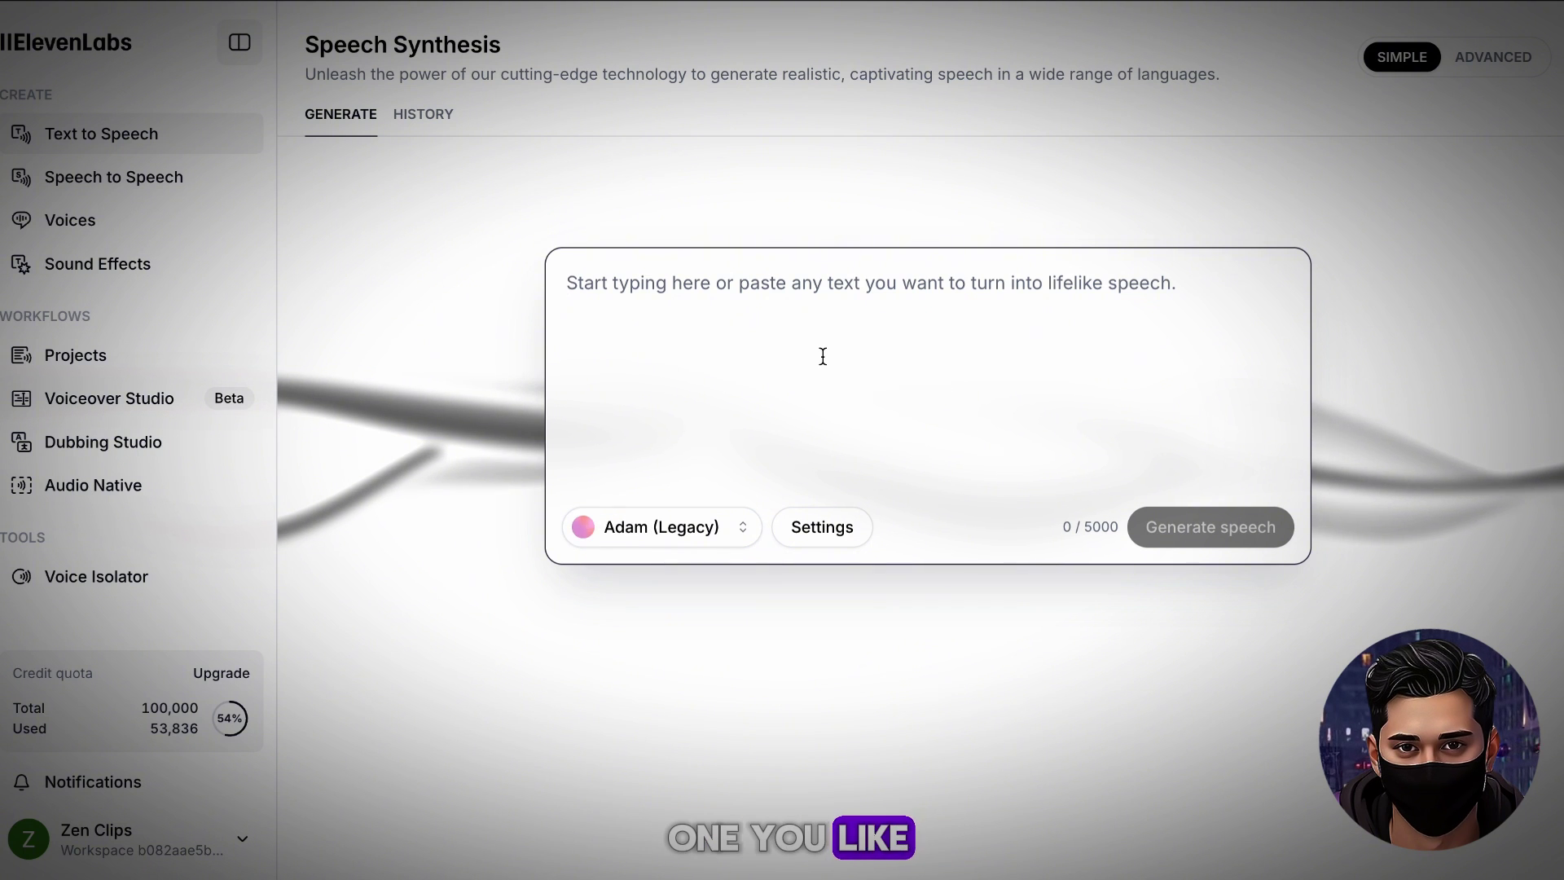
key("ctrl+v")
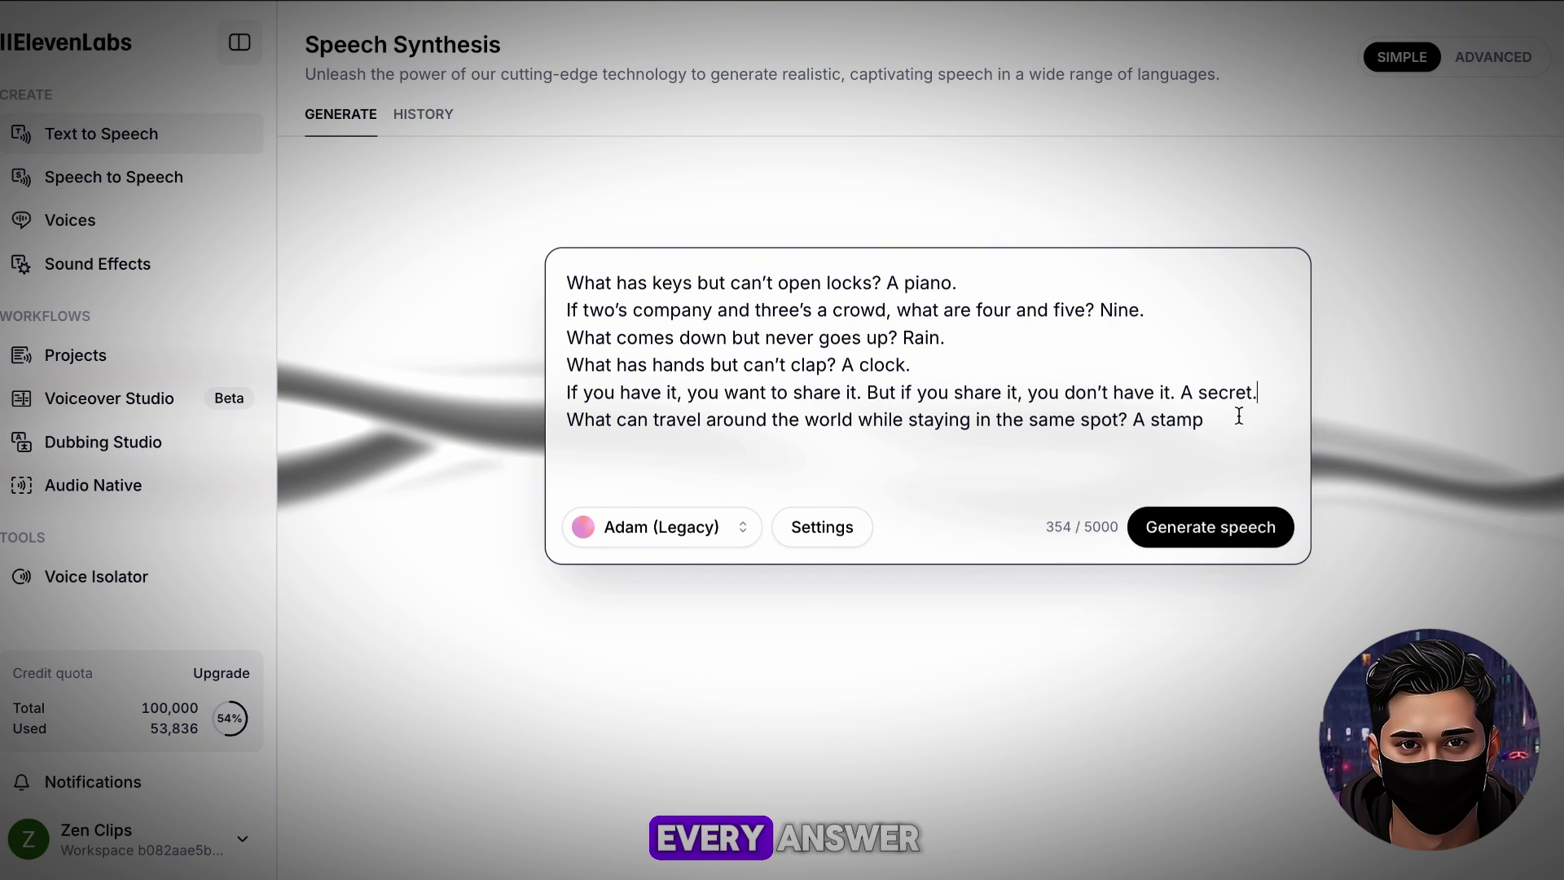
Add the opening lines 'Find the snake in this image! There it is!' and a GENIUS line.
type(".")
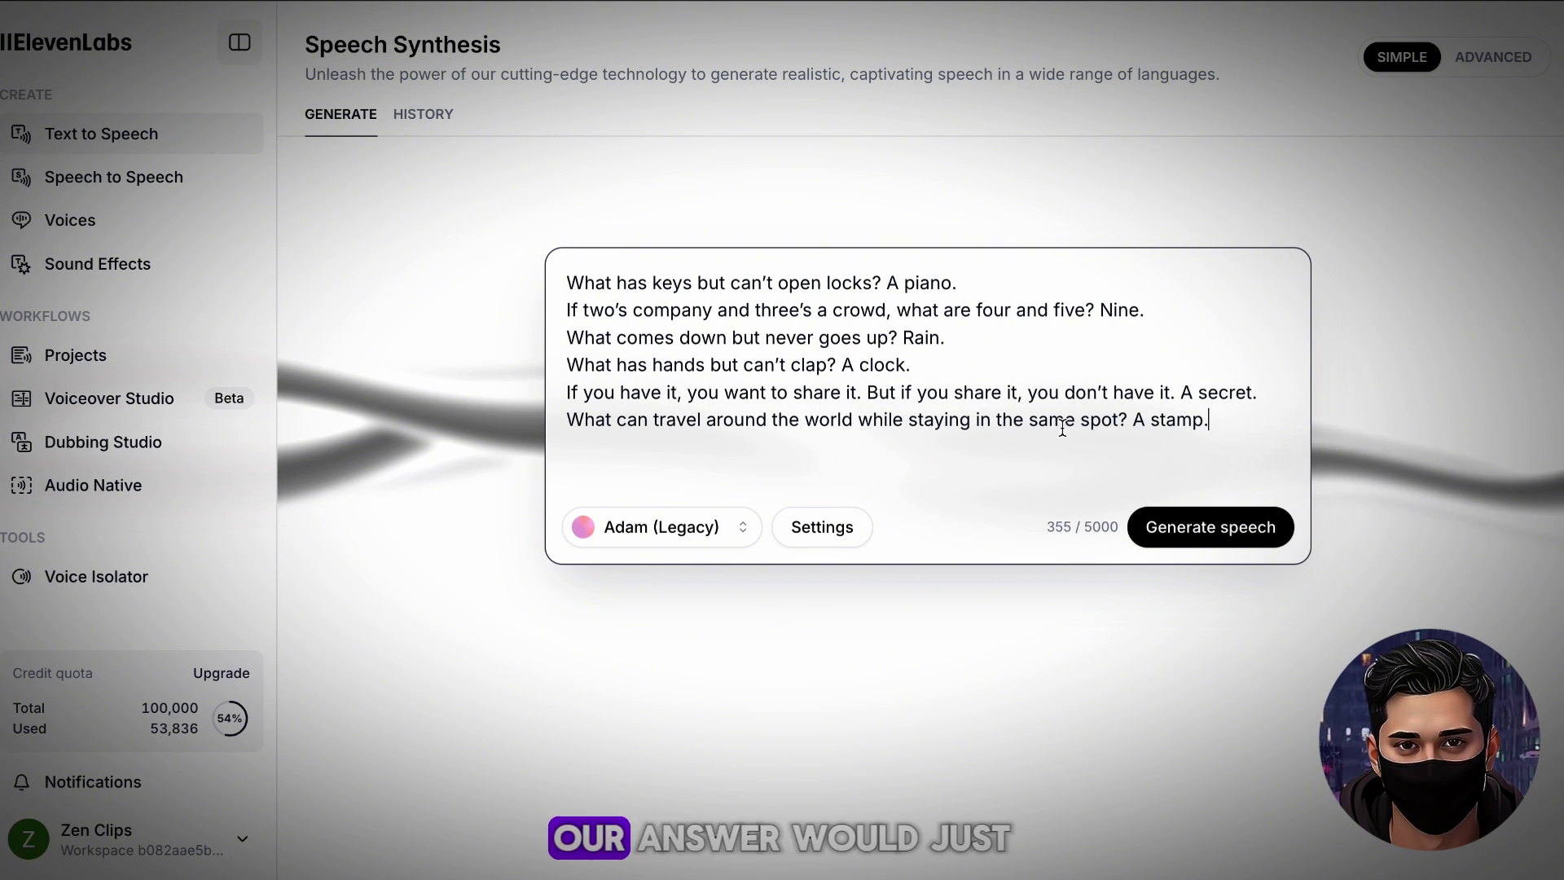
left_click(571, 284)
key("Return")
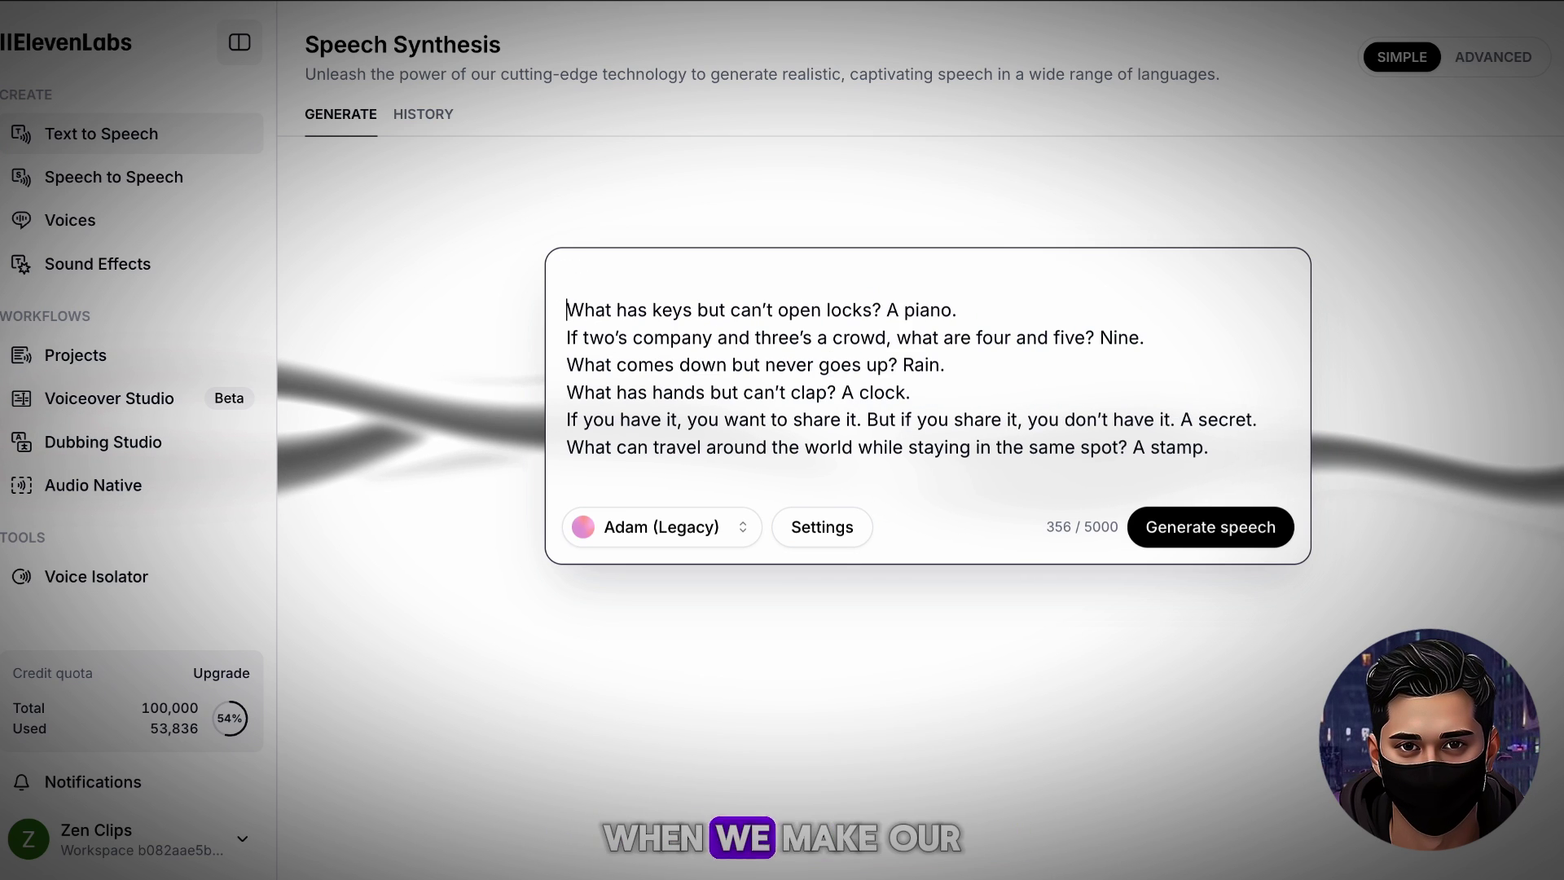
type("Find")
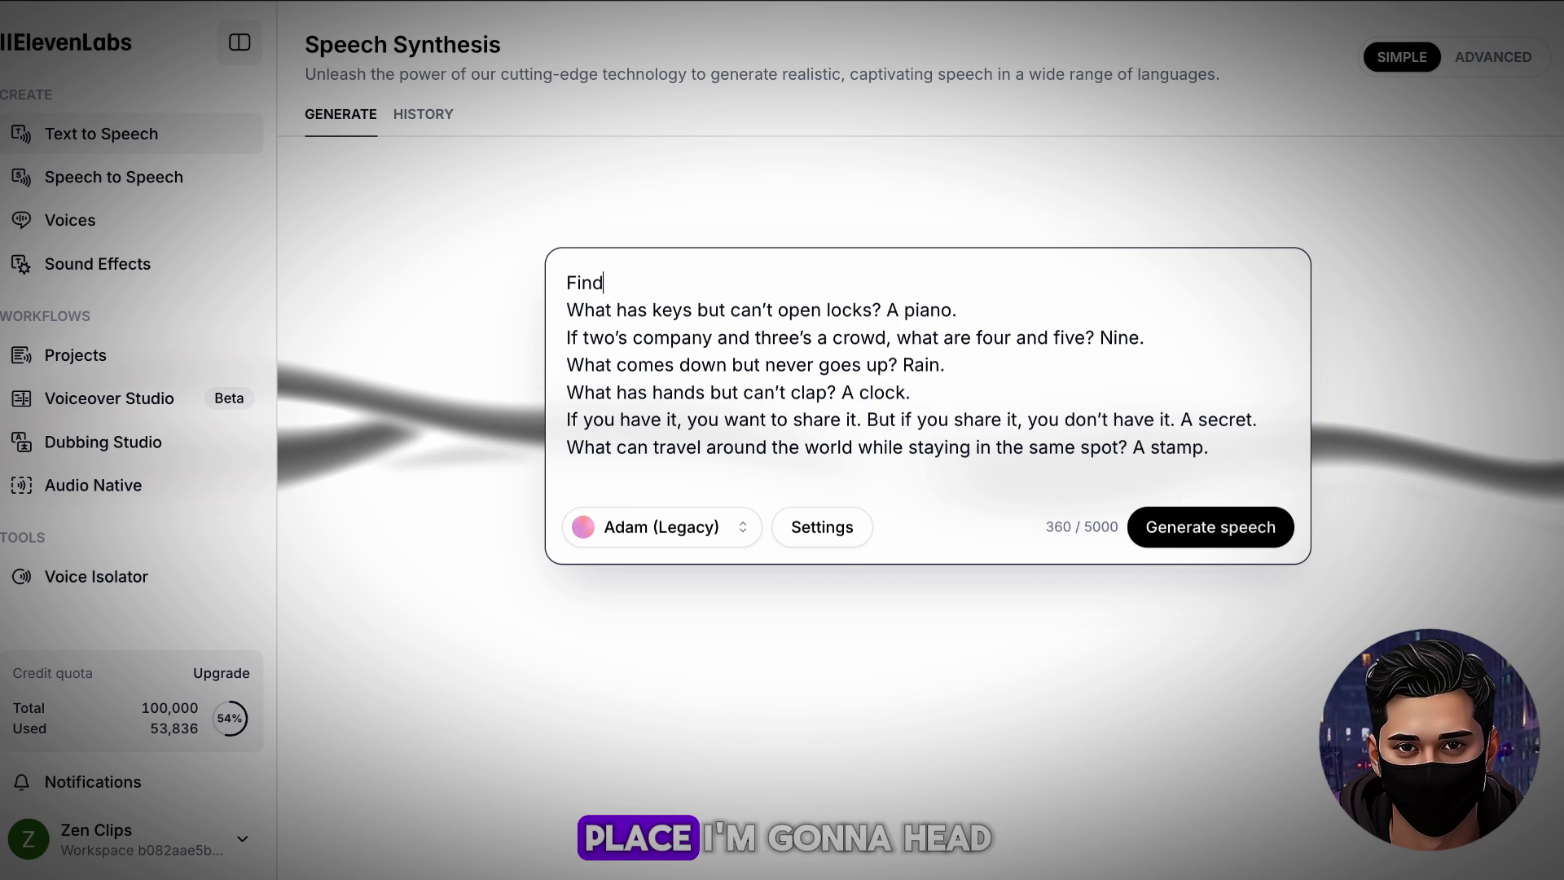
type(" the snake i")
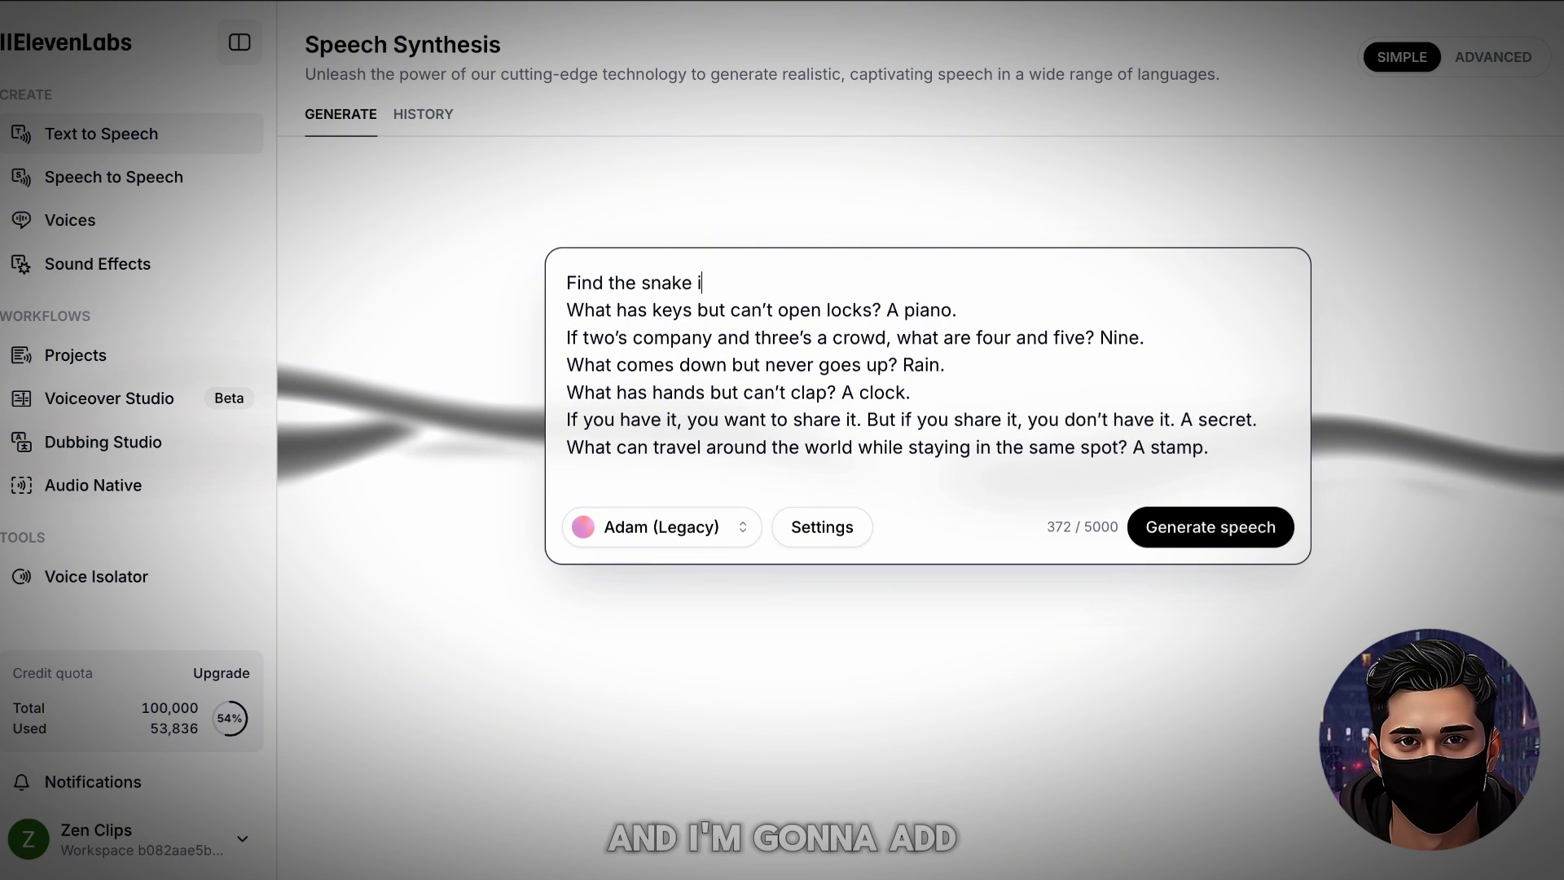
type("n this ima")
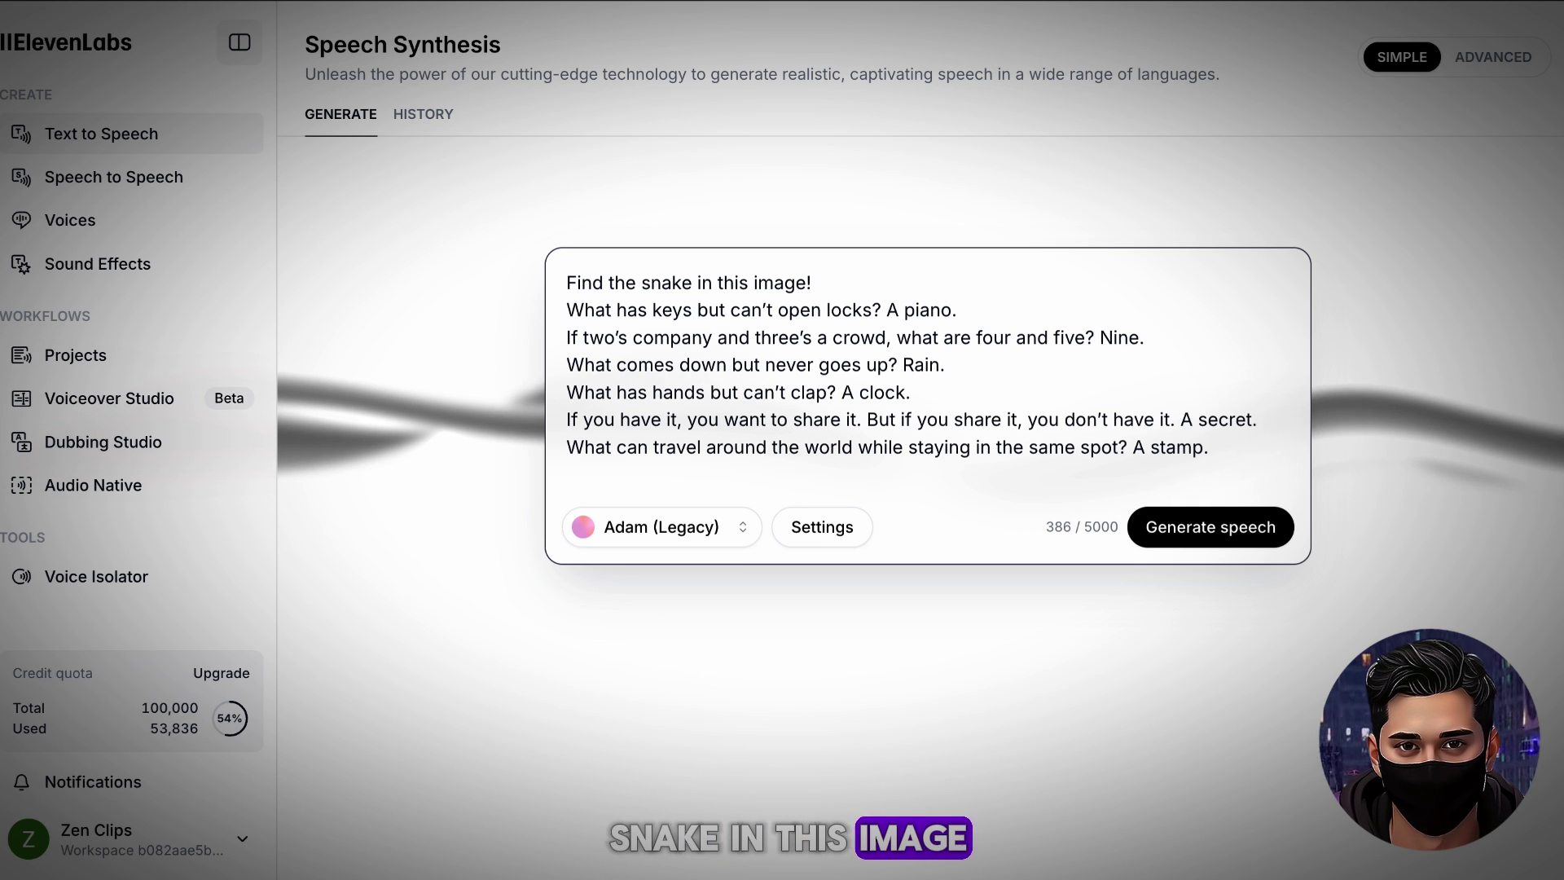
type("ge! There ")
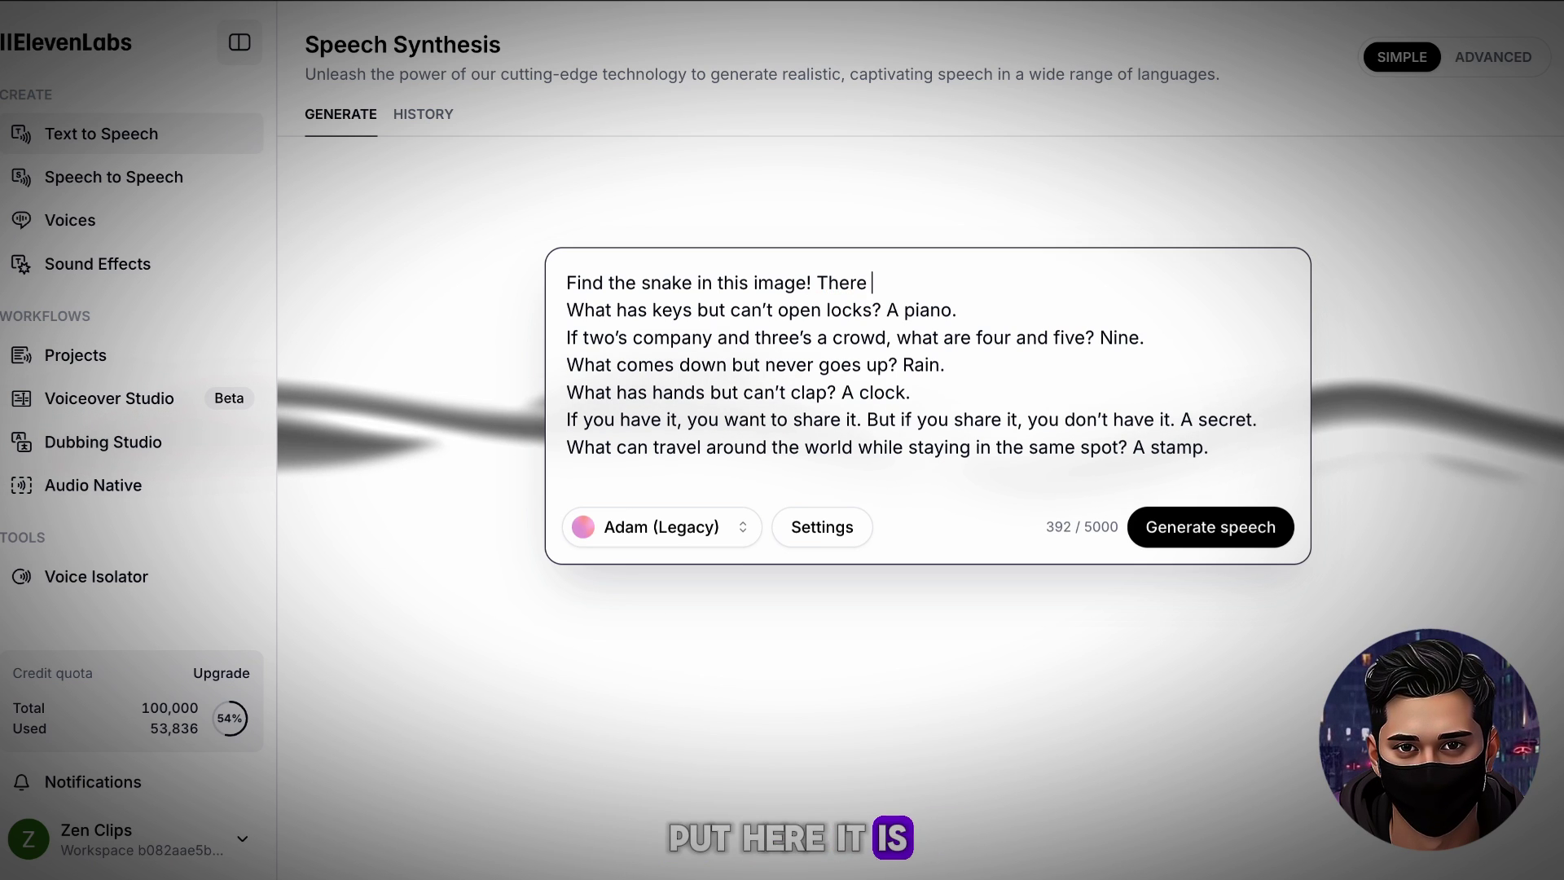
type("it is!")
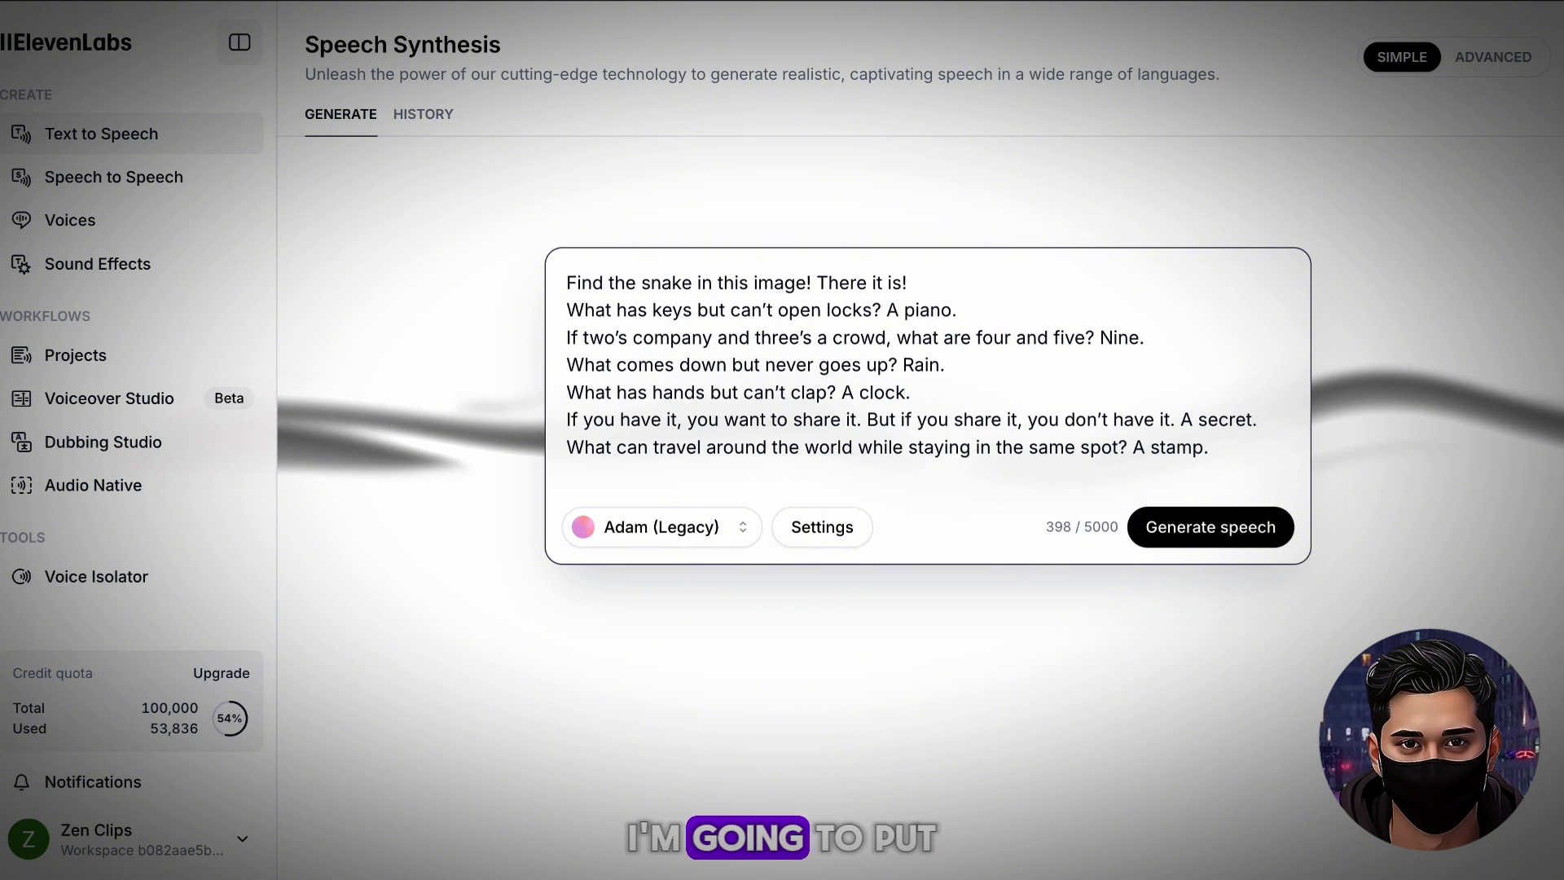
key("Return")
type("Brain teaser quiz! if you get all of the right, you")
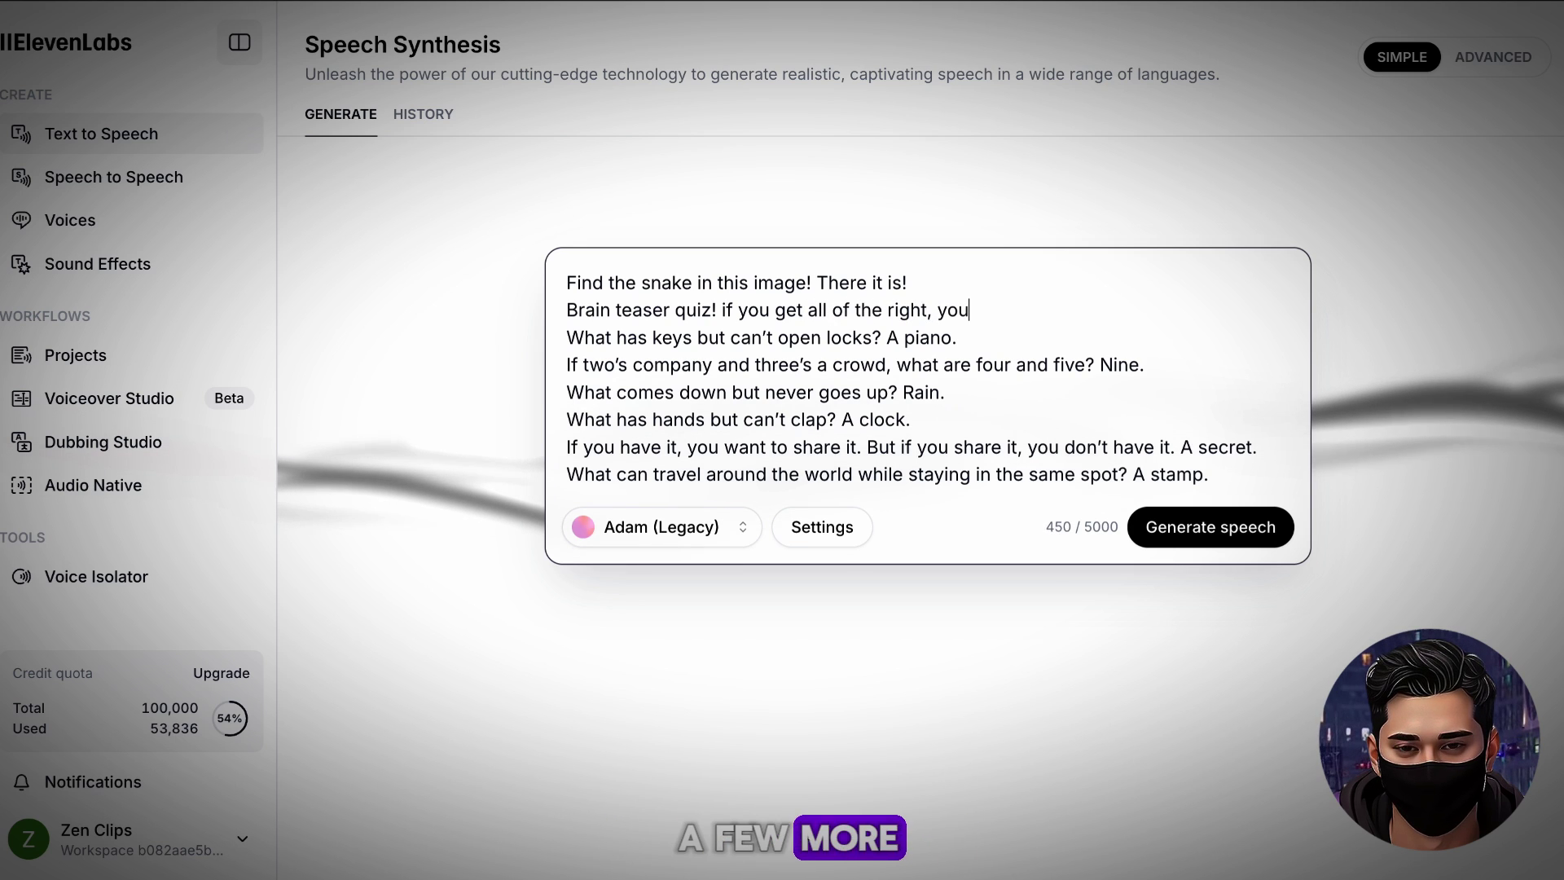
type("'re a GENIUS!")
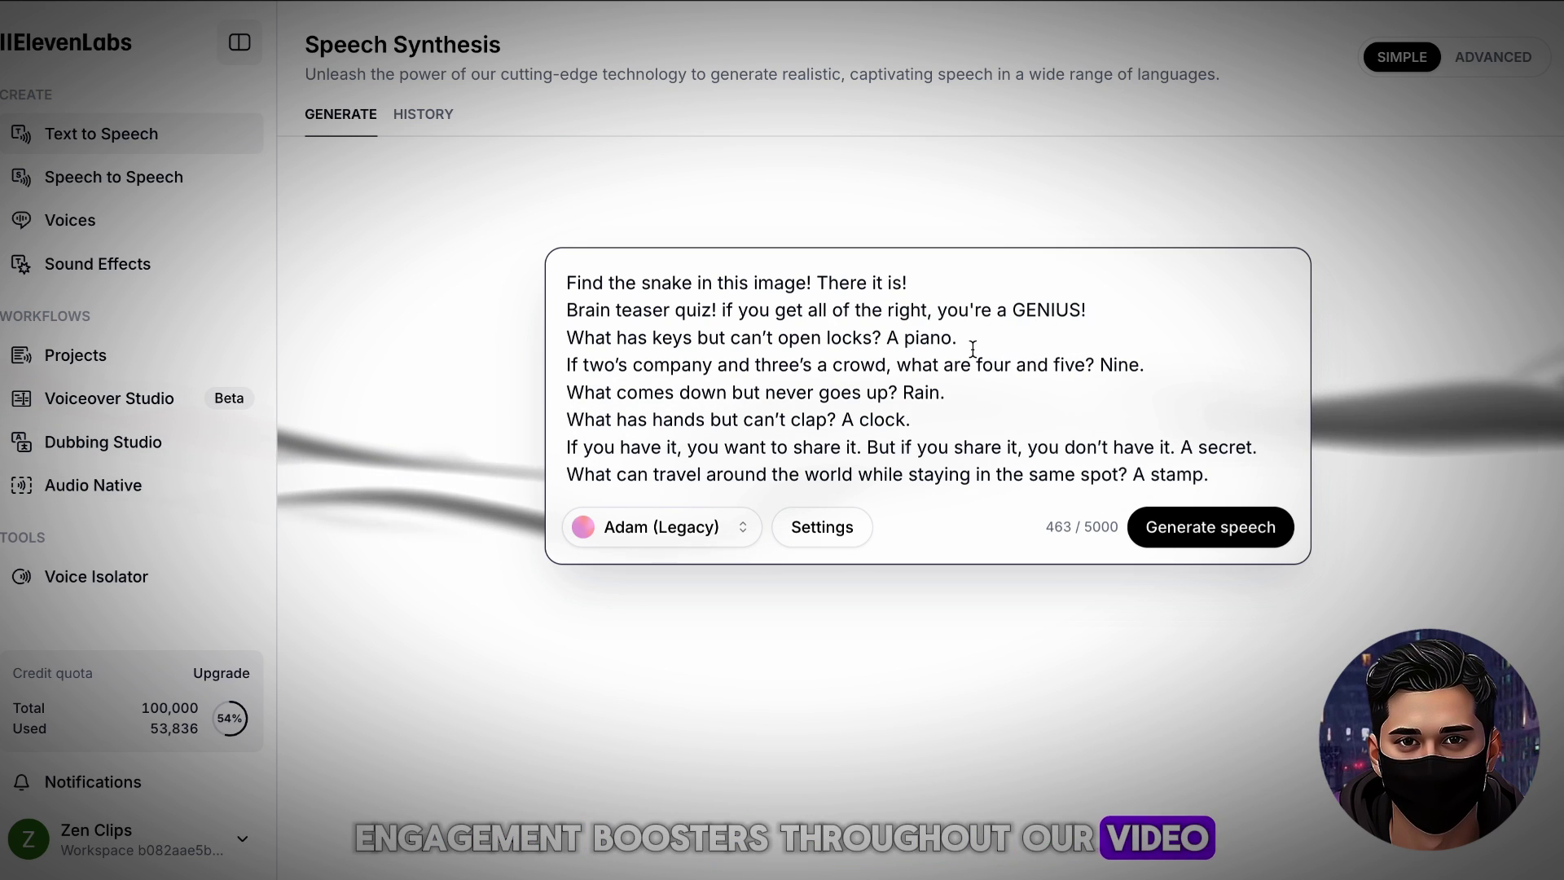
Insert the double-tap prompt after the piano riddle and the emoji-comment prompt after Rain.
left_click(972, 349)
key("Return")
type("If you got the first 2 right, then double t")
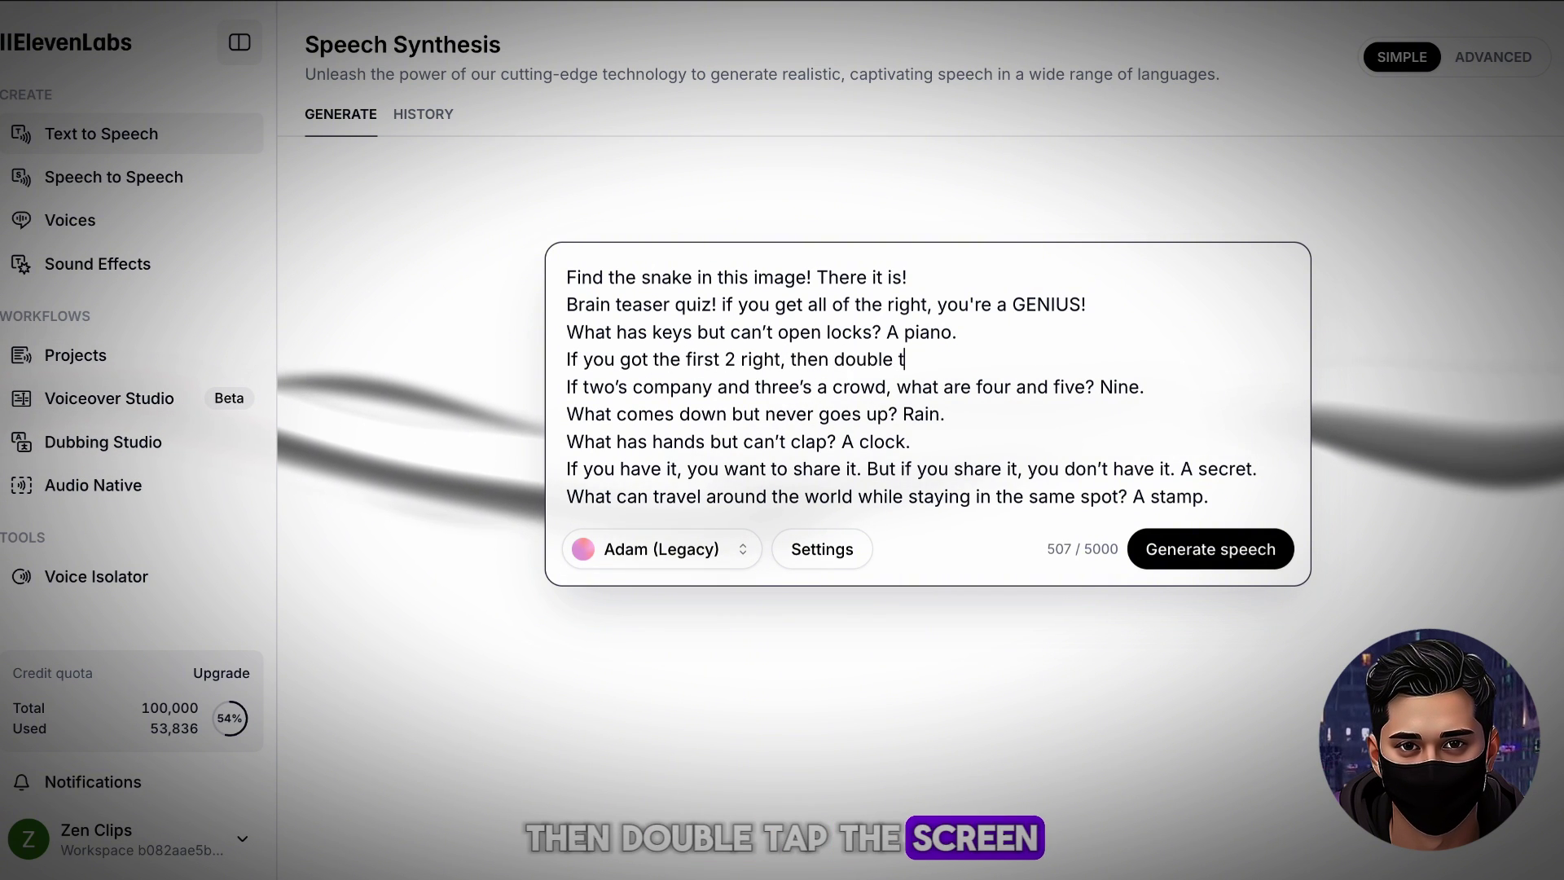
type("ap the screen!")
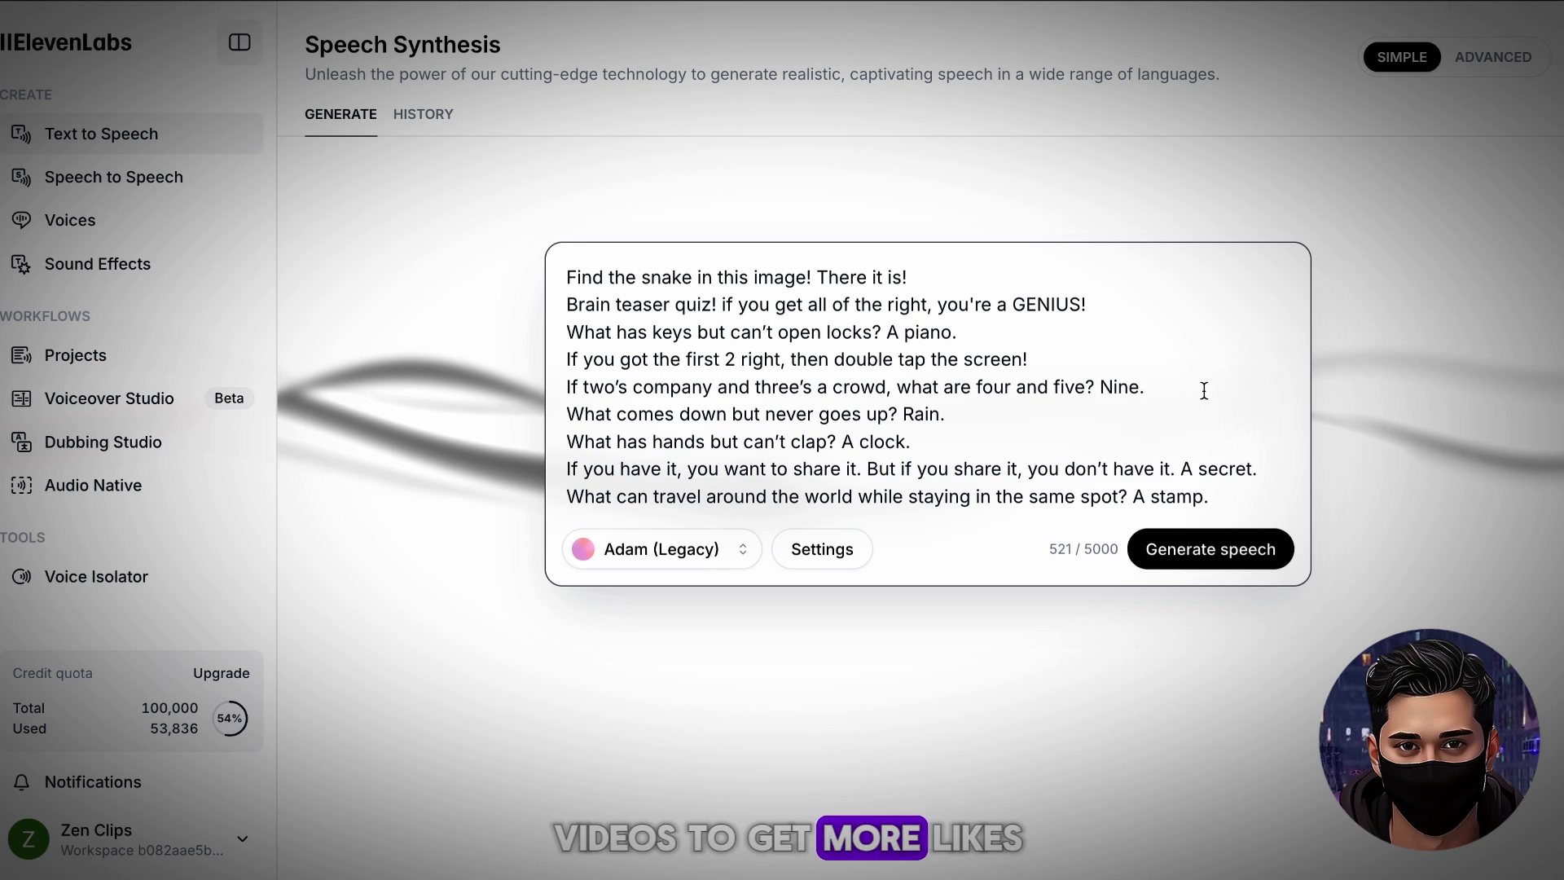
key("Return")
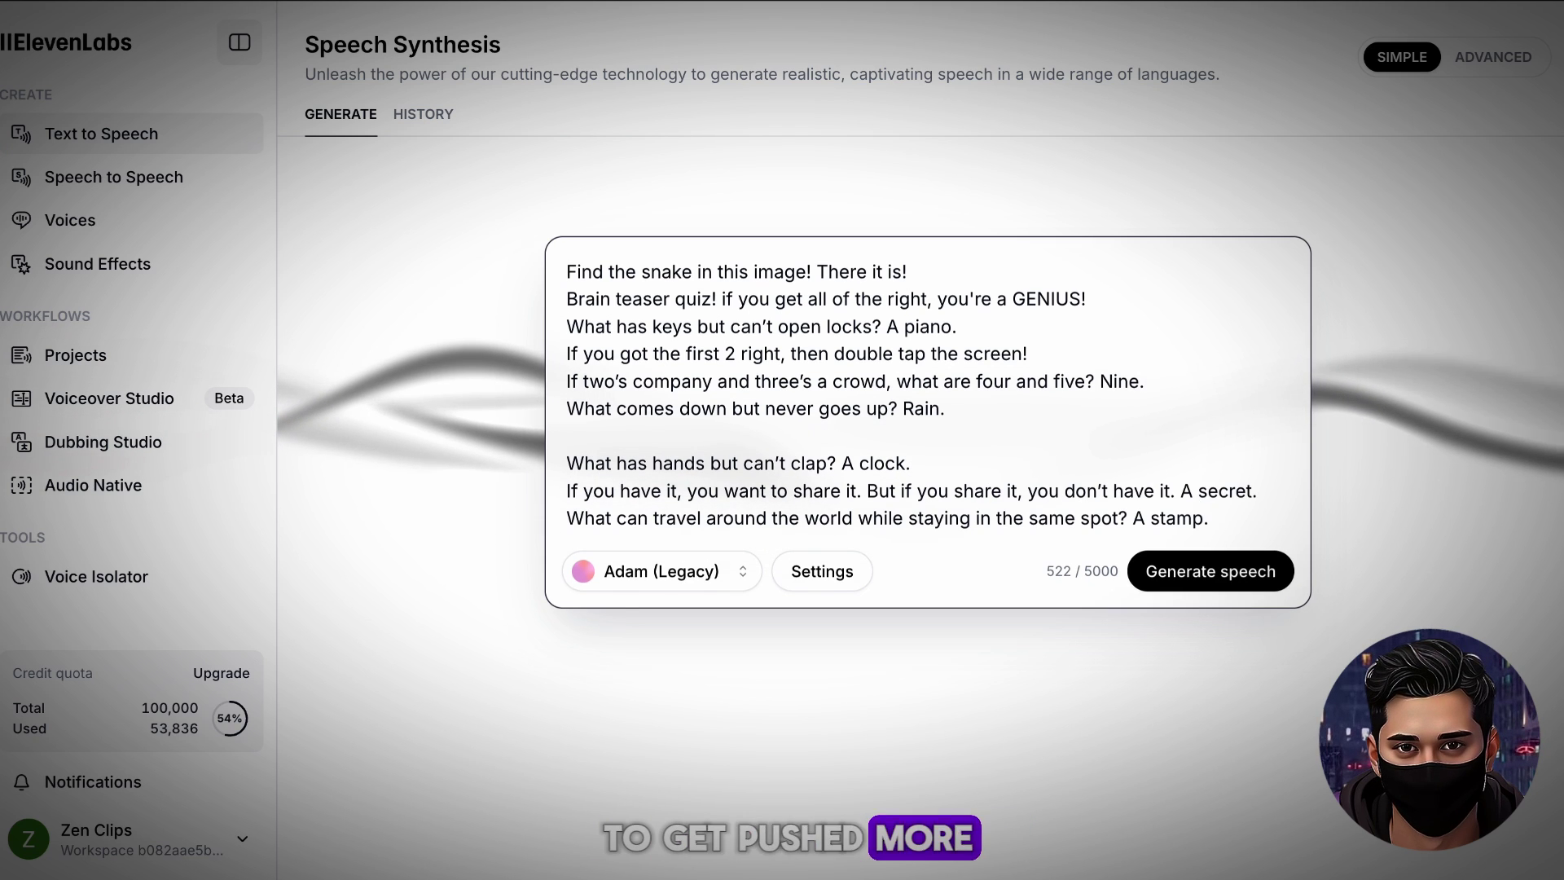
type("Hold down the comment button ")
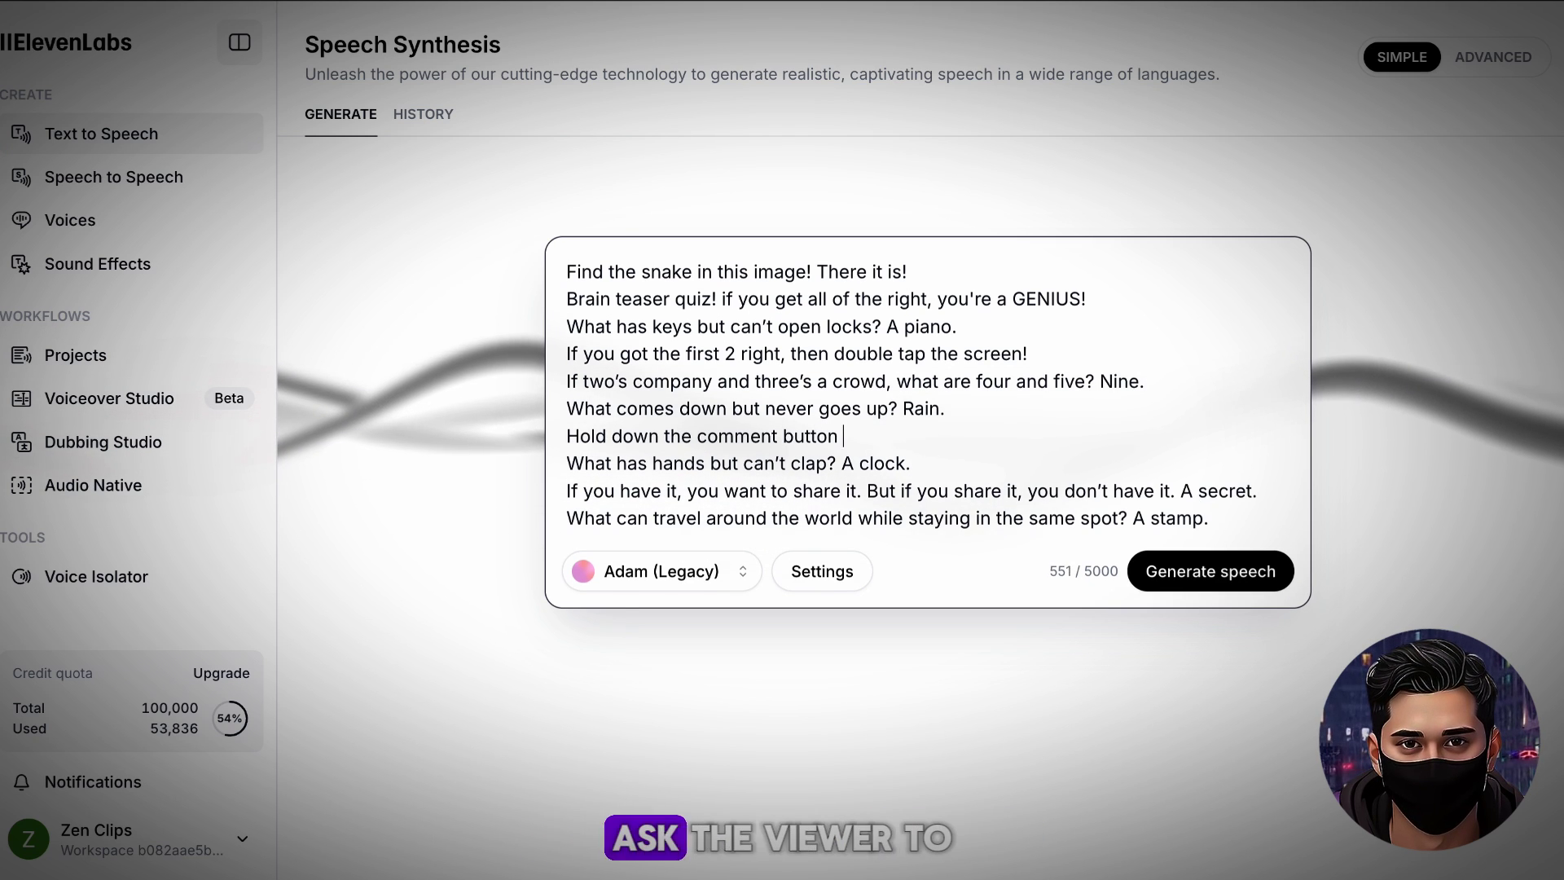
type("and pick an emoji. if you picke")
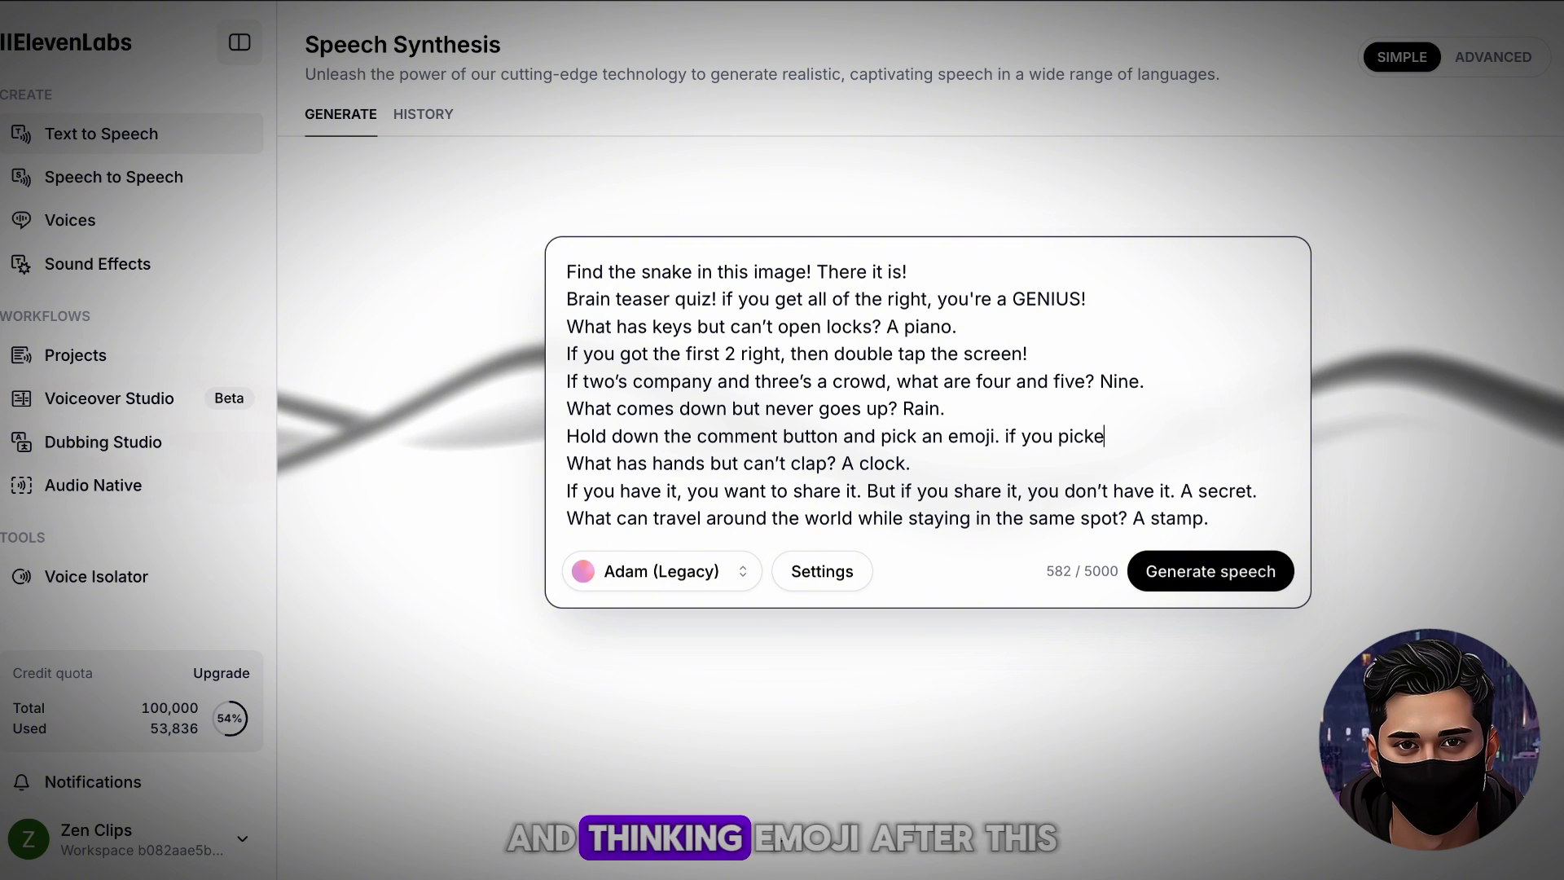
type("u've lost!")
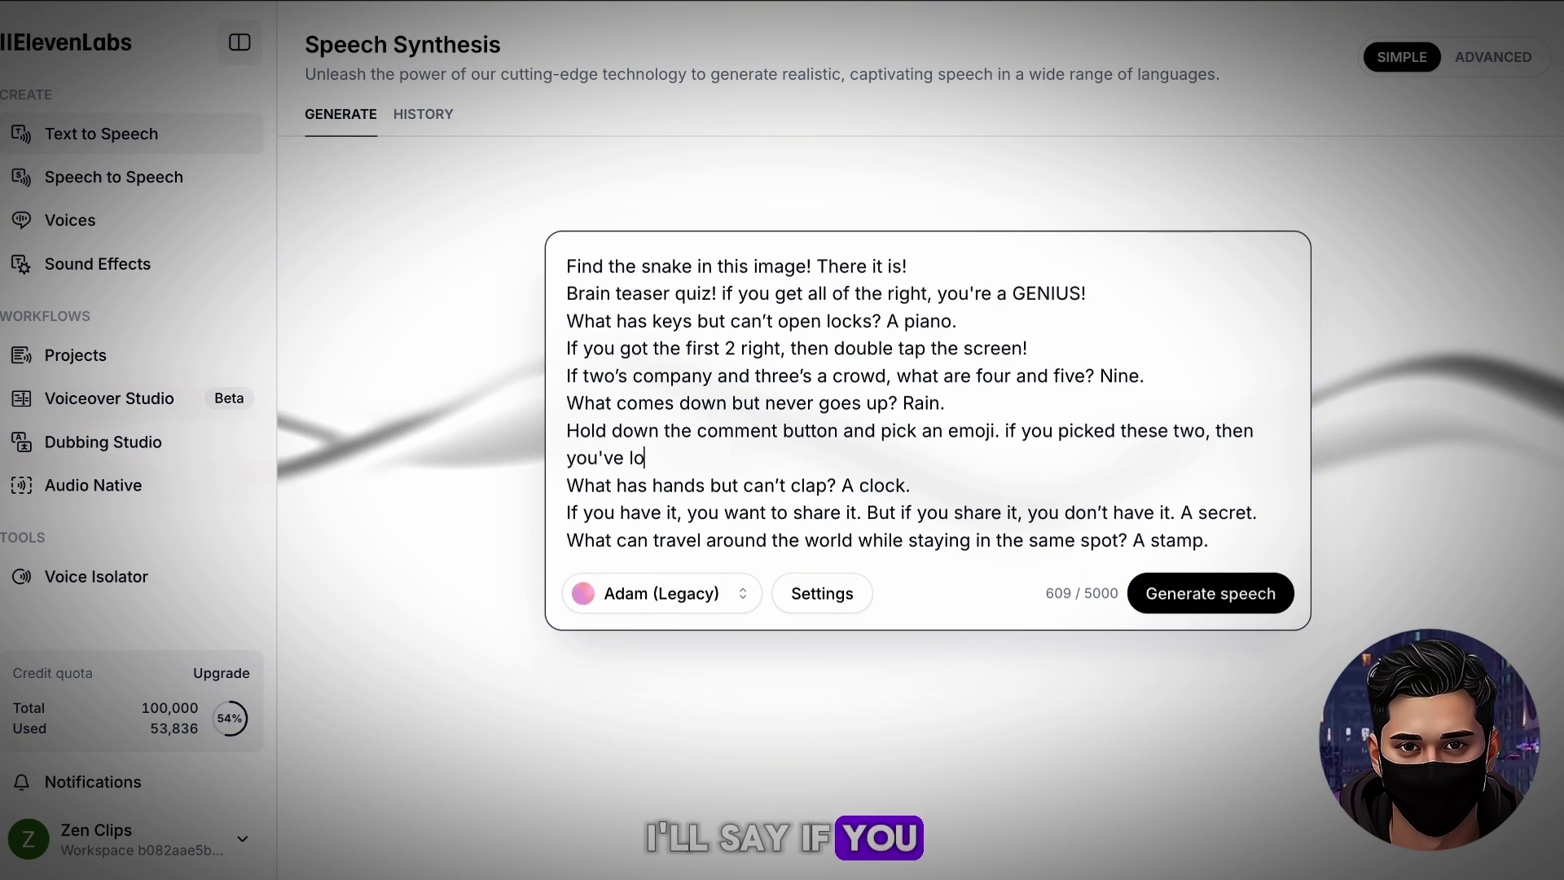
Add the 'Who is smarter?' share prompt and 'Follow to test your brain every day!'.
left_click(954, 499)
key("Return")
type("Wh")
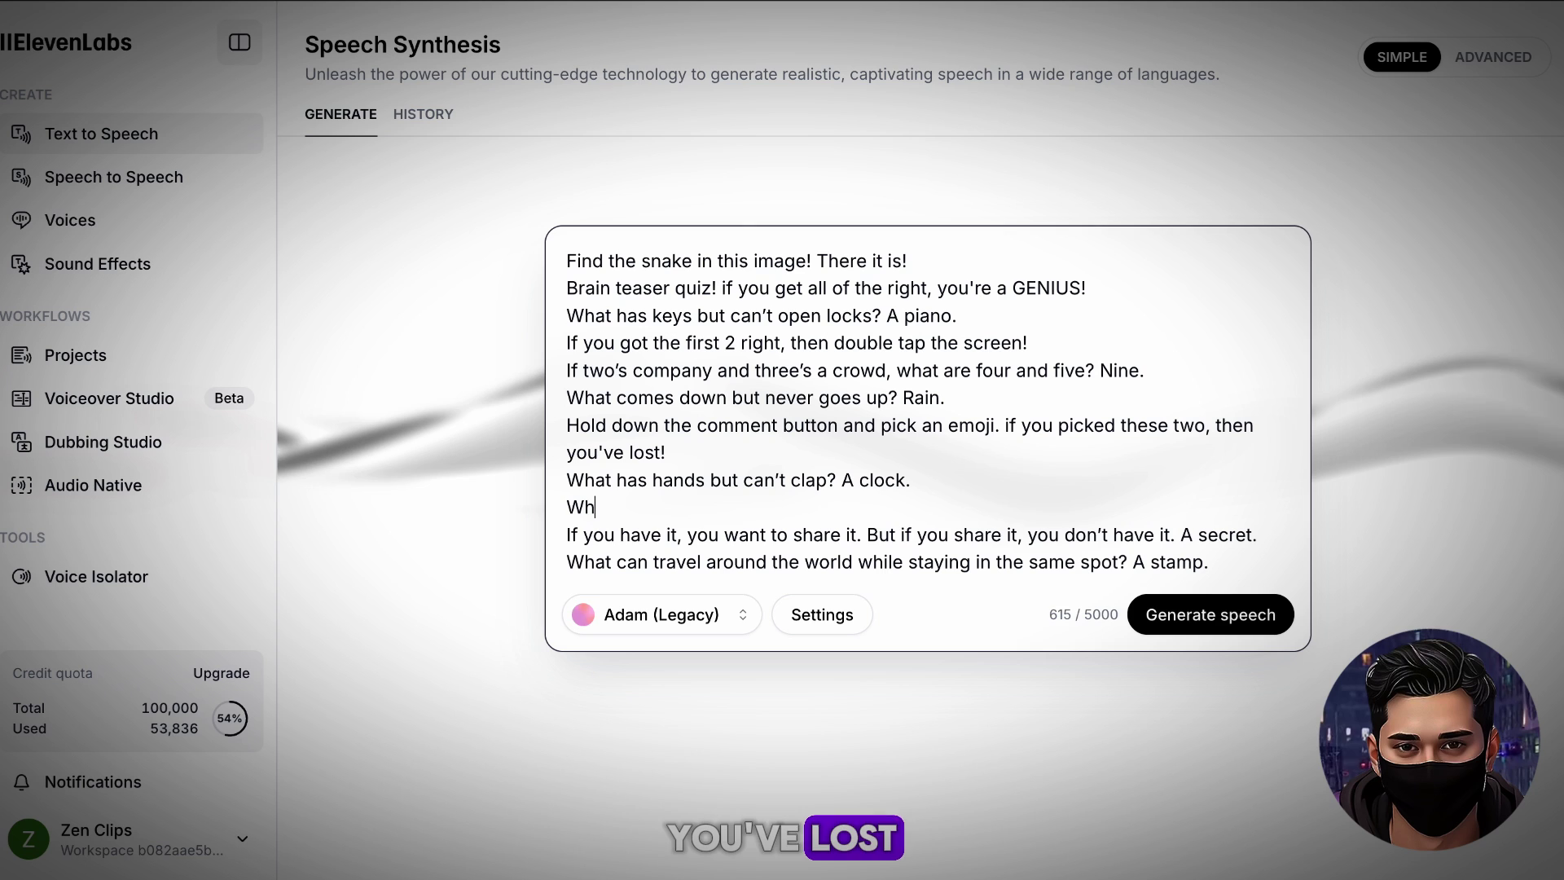
type("o is smarter? you, or the fir")
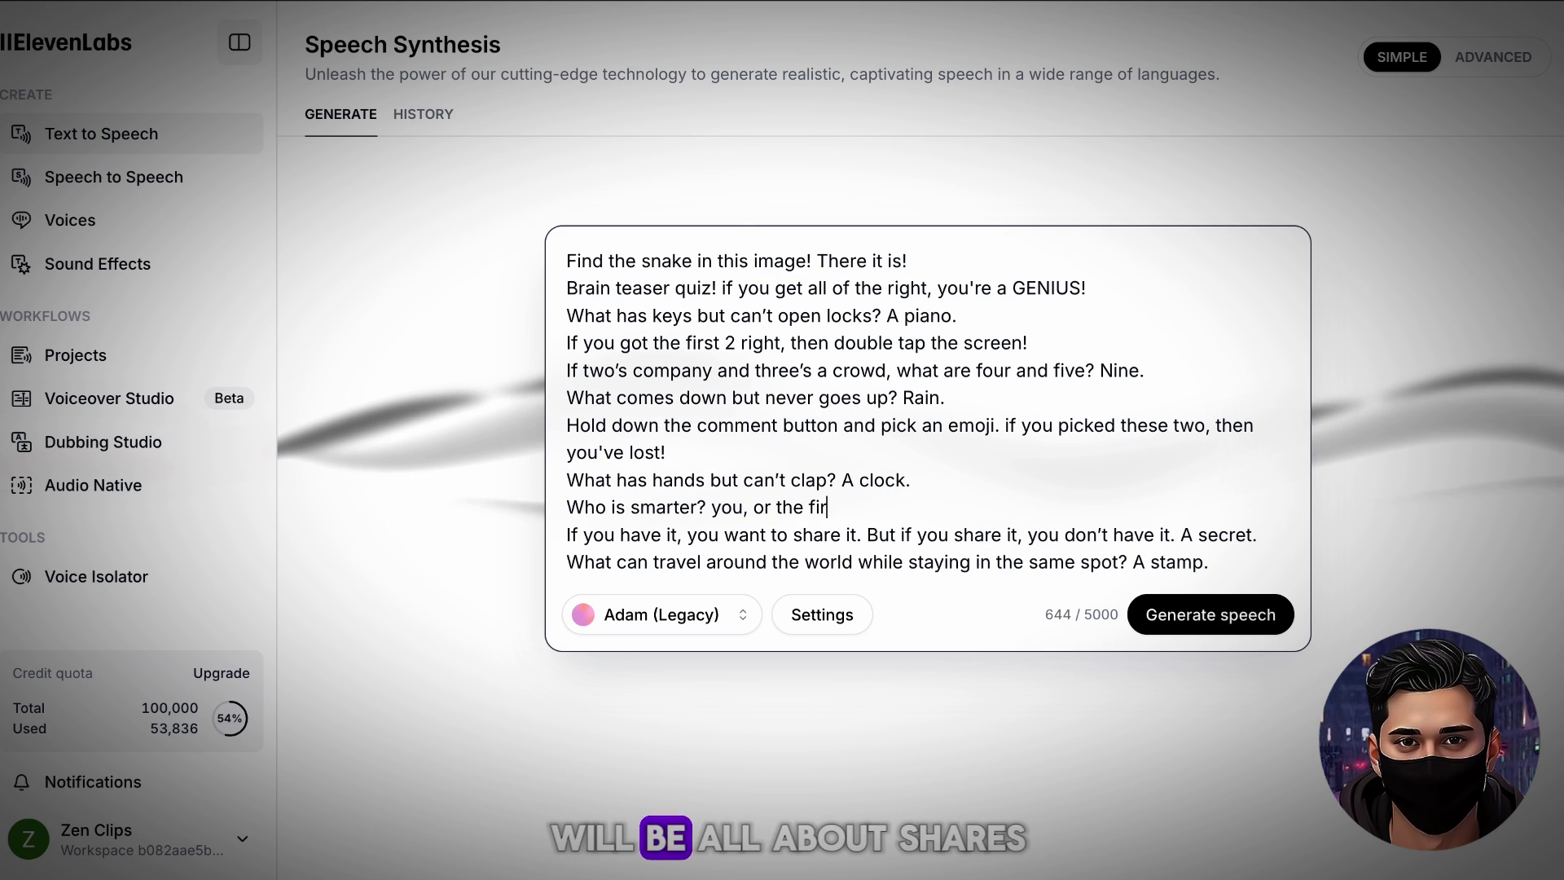
type("st person that appears whe")
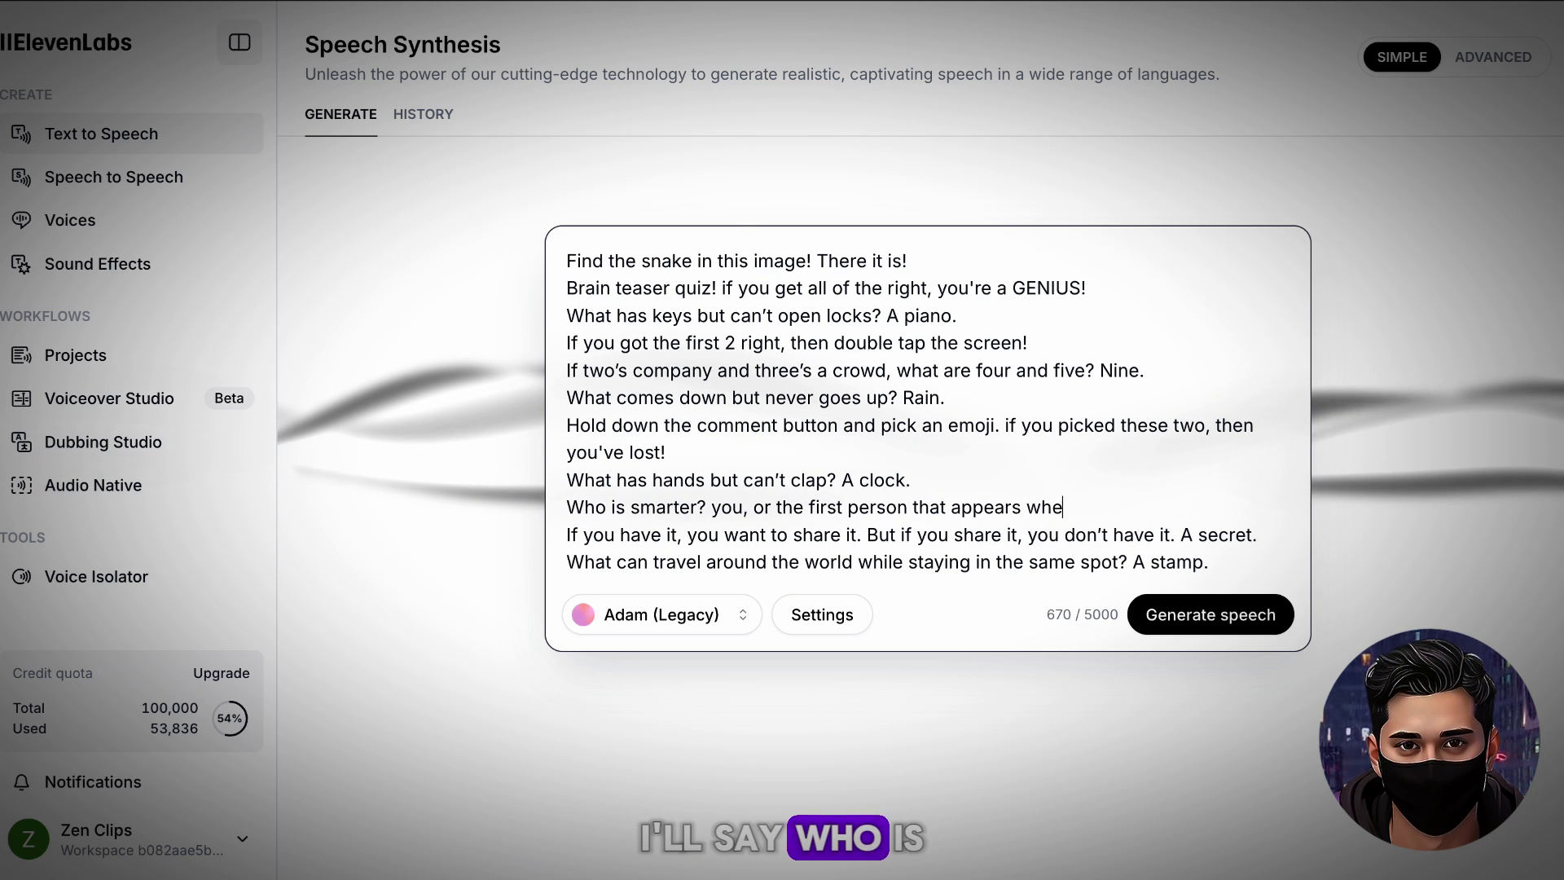
type("n you press share and them more")
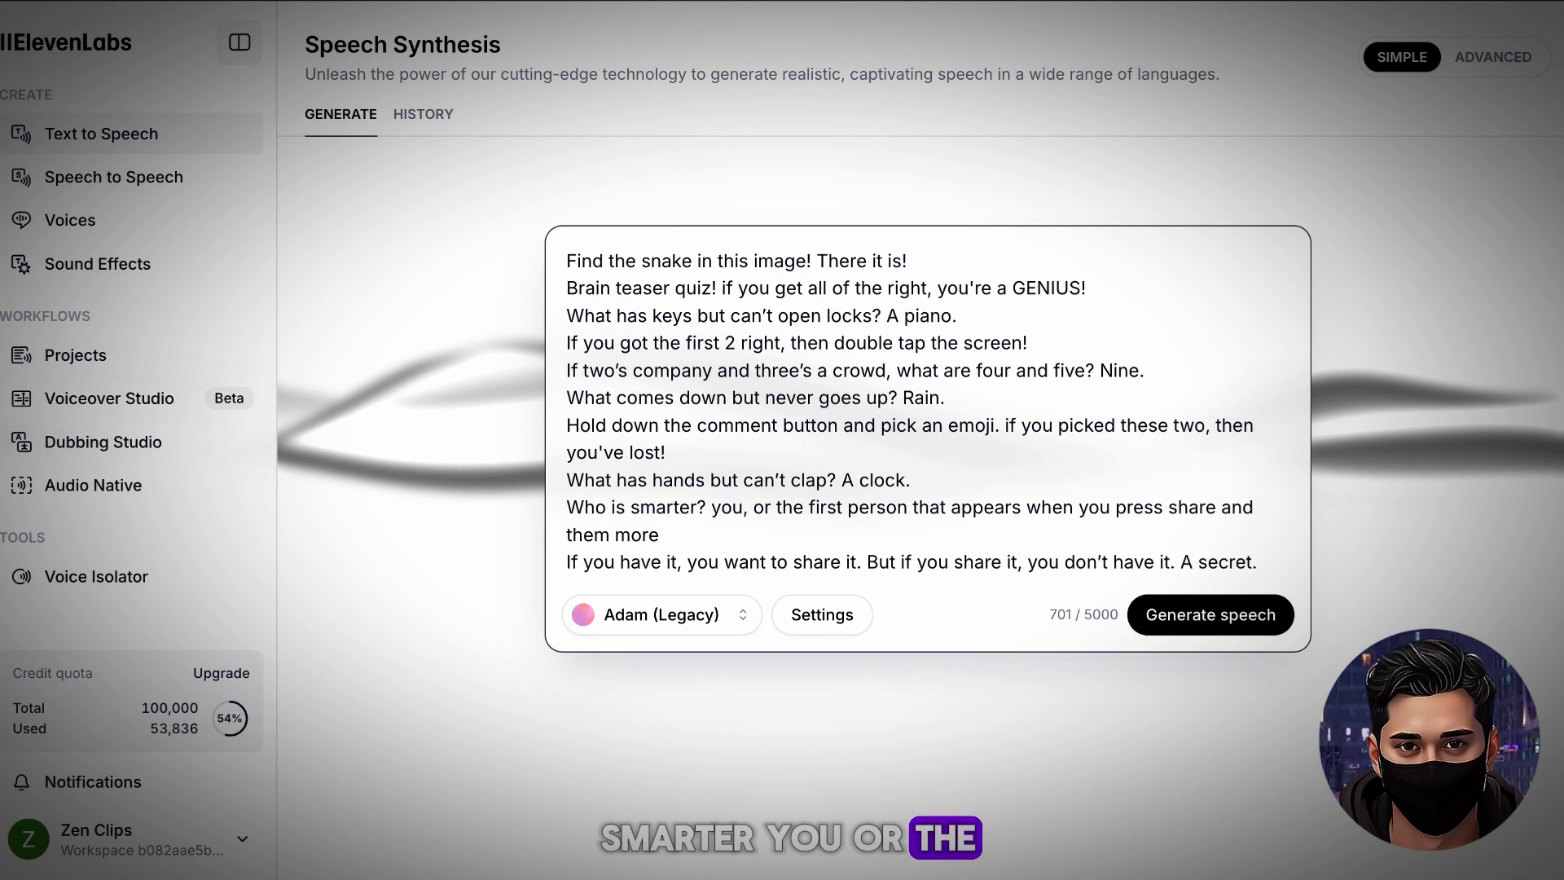
scroll(1173, 454, "down", 1)
type(".")
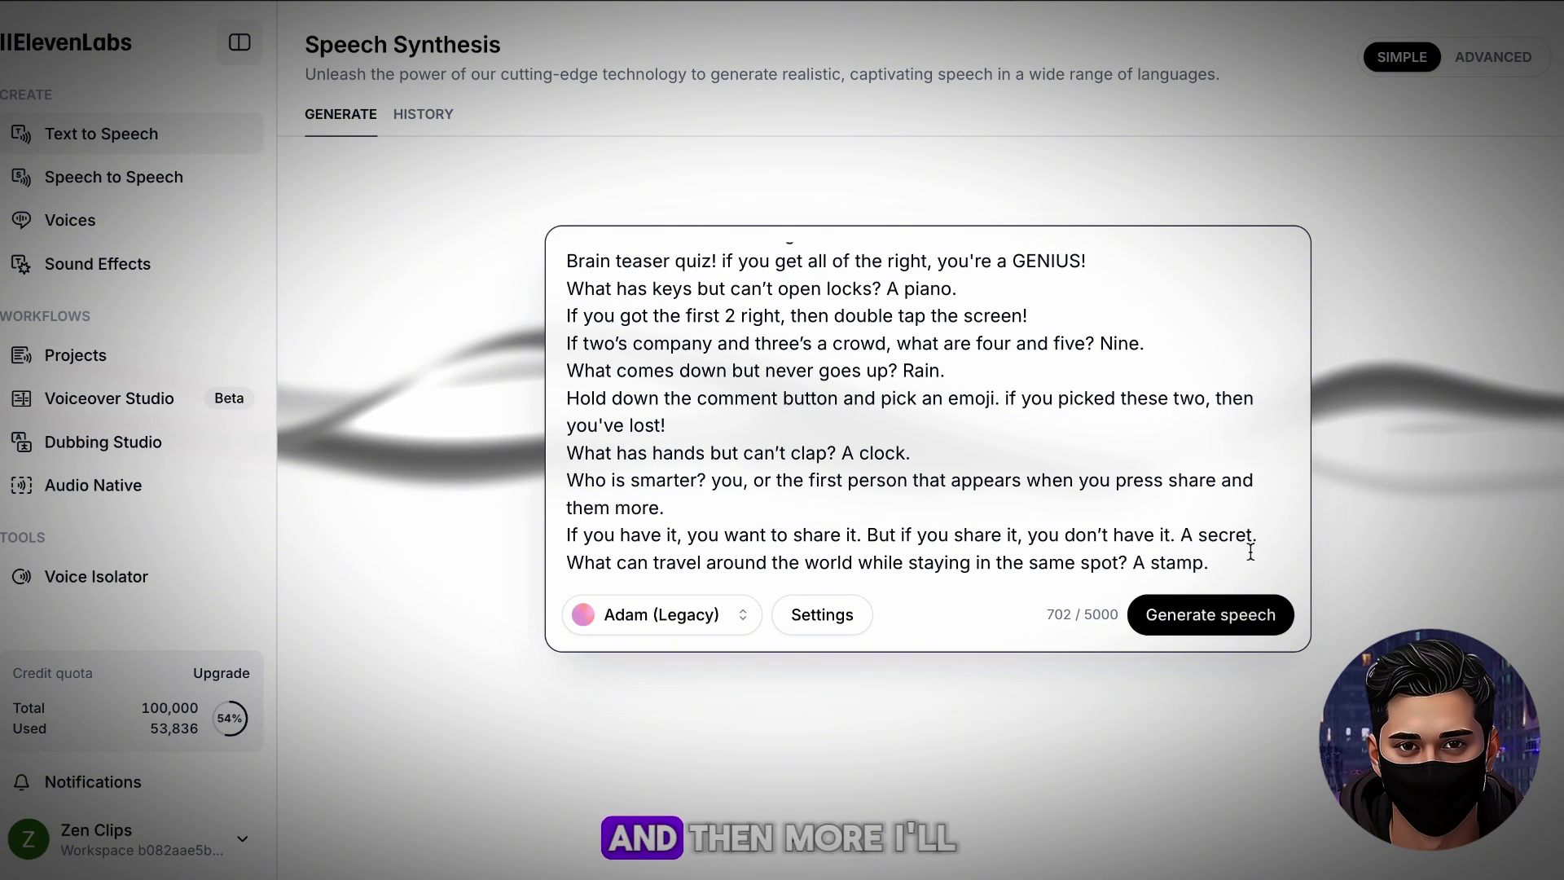
left_click(1250, 553)
key("Return")
type("Follow to test your brai")
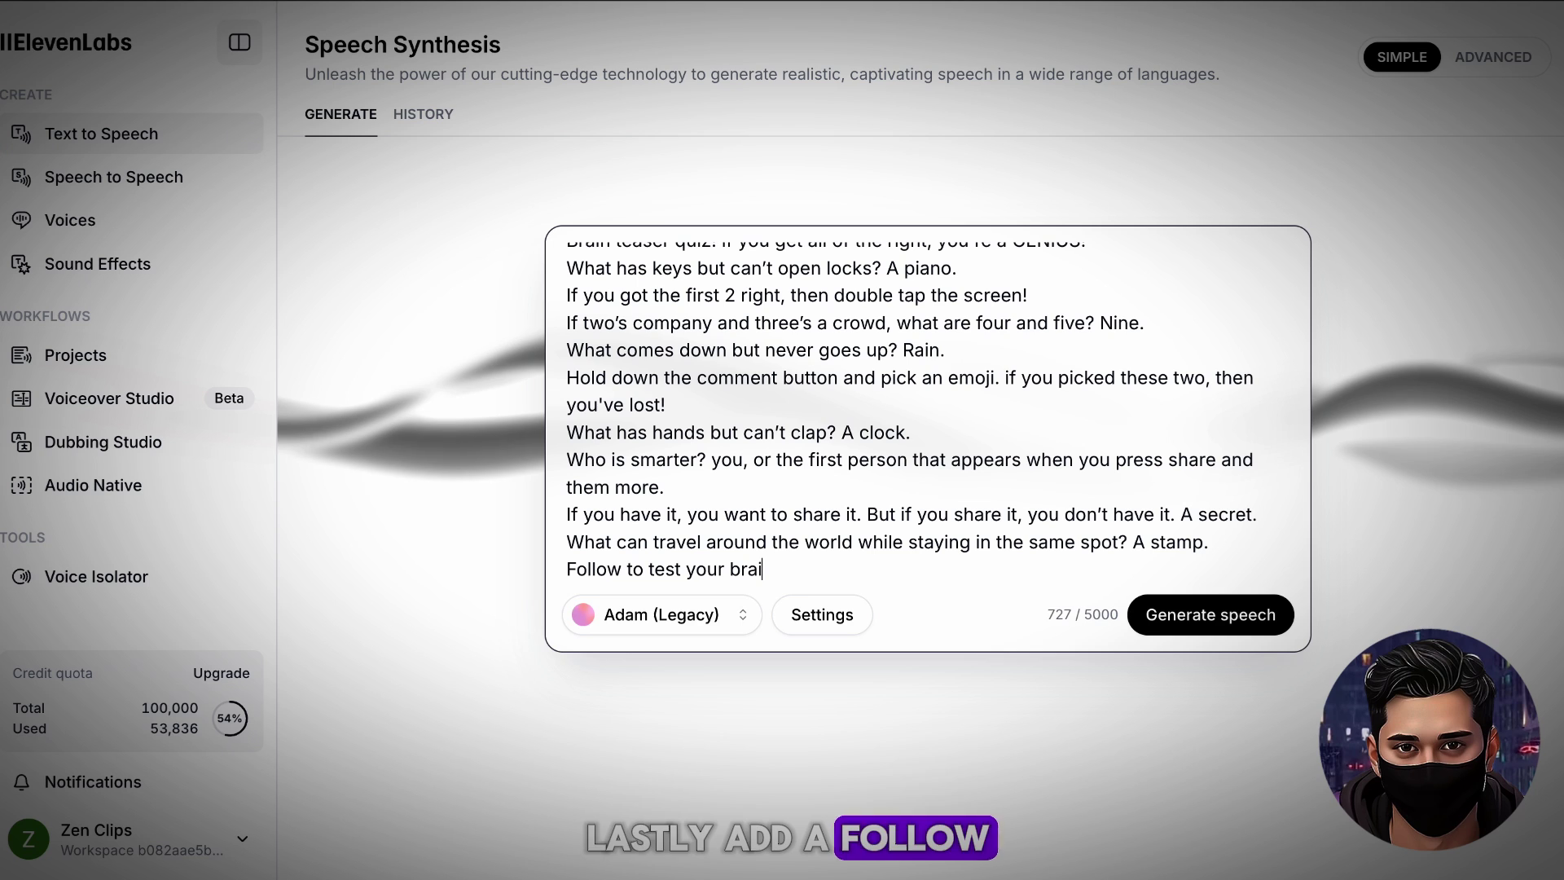
type("n every day!")
Generate the Adam (Legacy) voiceover from the 739-character quiz script.
left_click_drag(1044, 536, 566, 210)
left_click(896, 570)
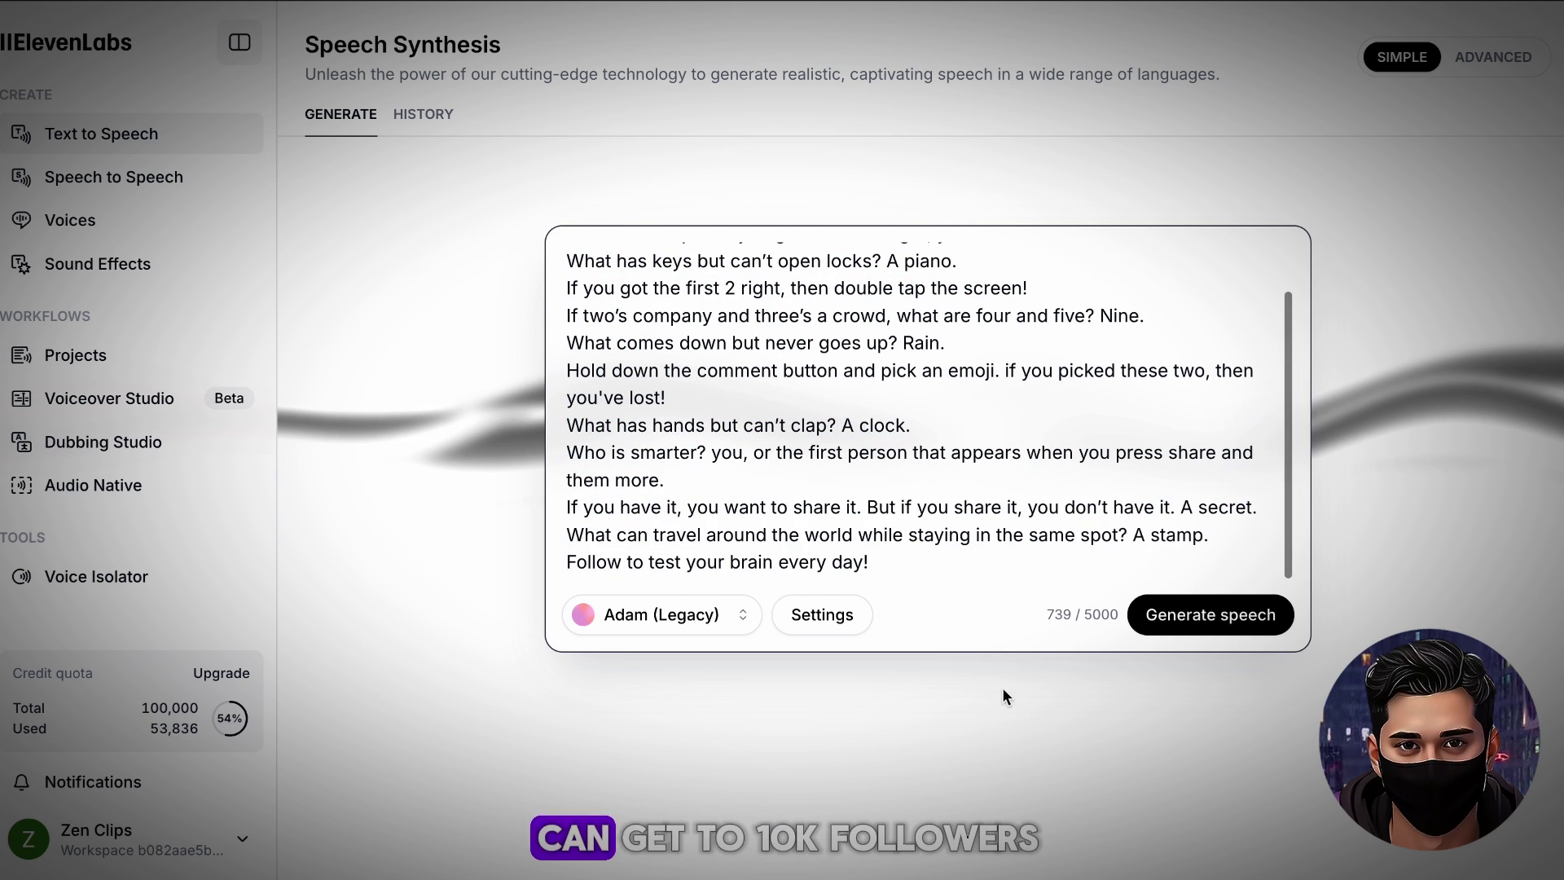
left_click(1207, 616)
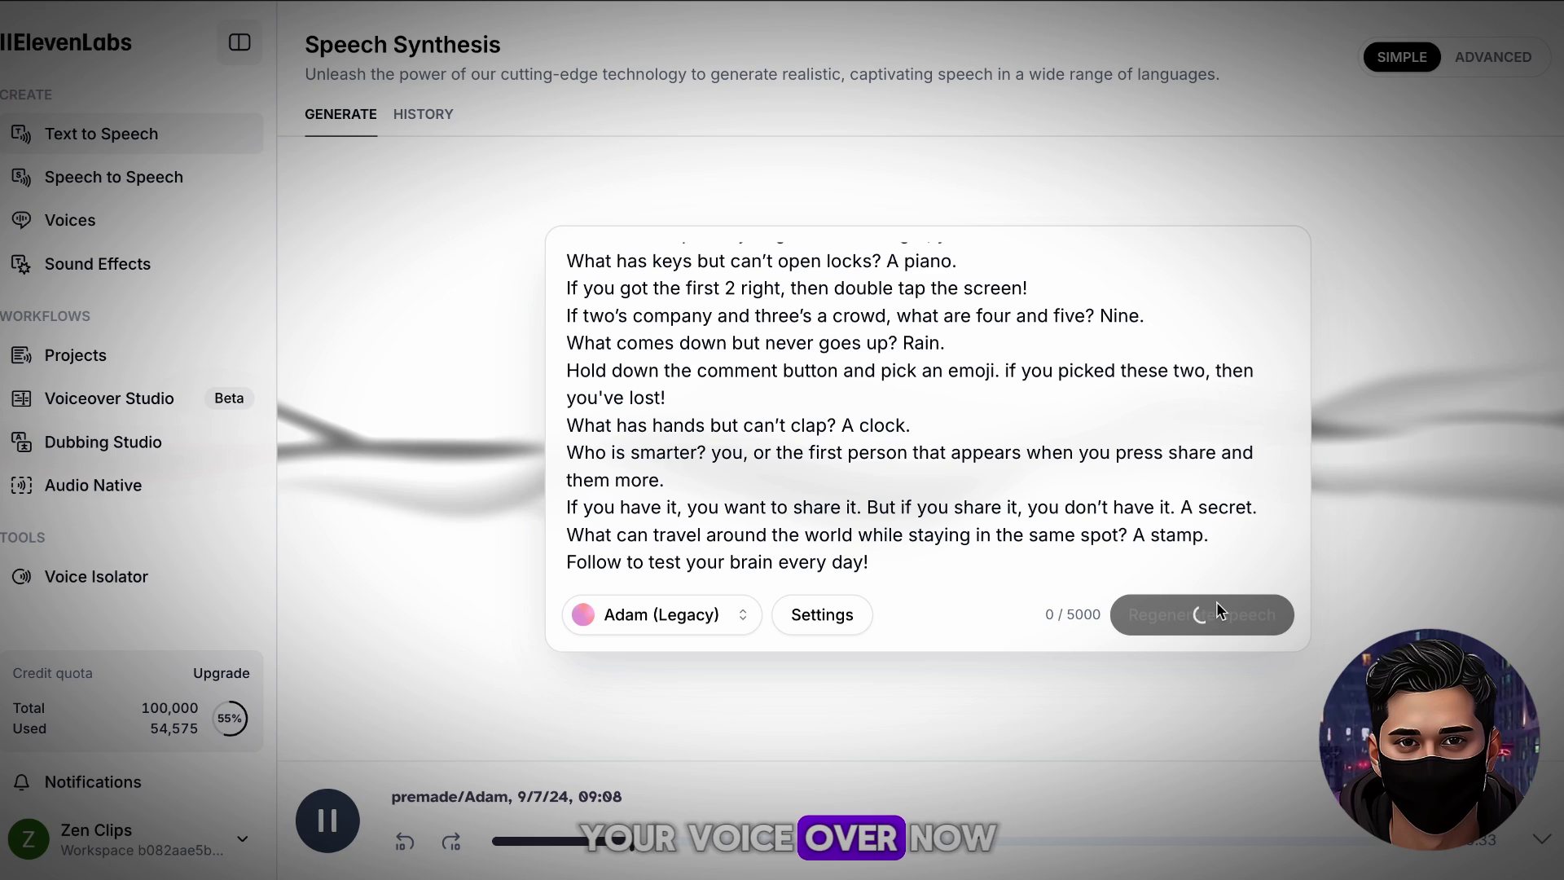
scroll(1225, 483, "up", 1)
scroll(1225, 483, "down", 1)
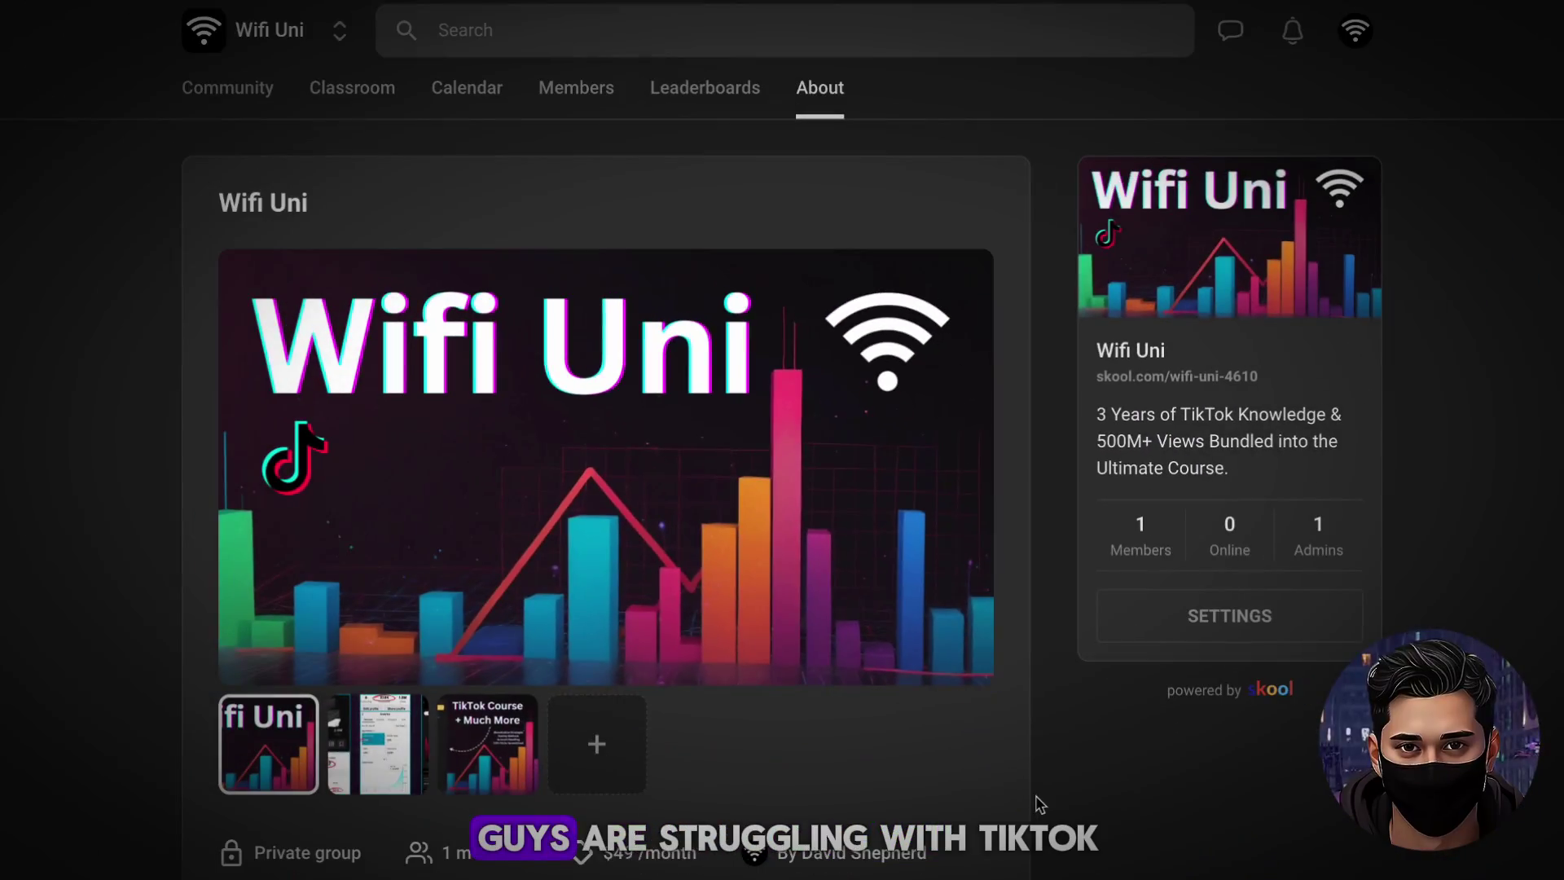
Show the TikTok Course + Much More gallery image and scroll through the Whats inside list.
left_click(383, 737)
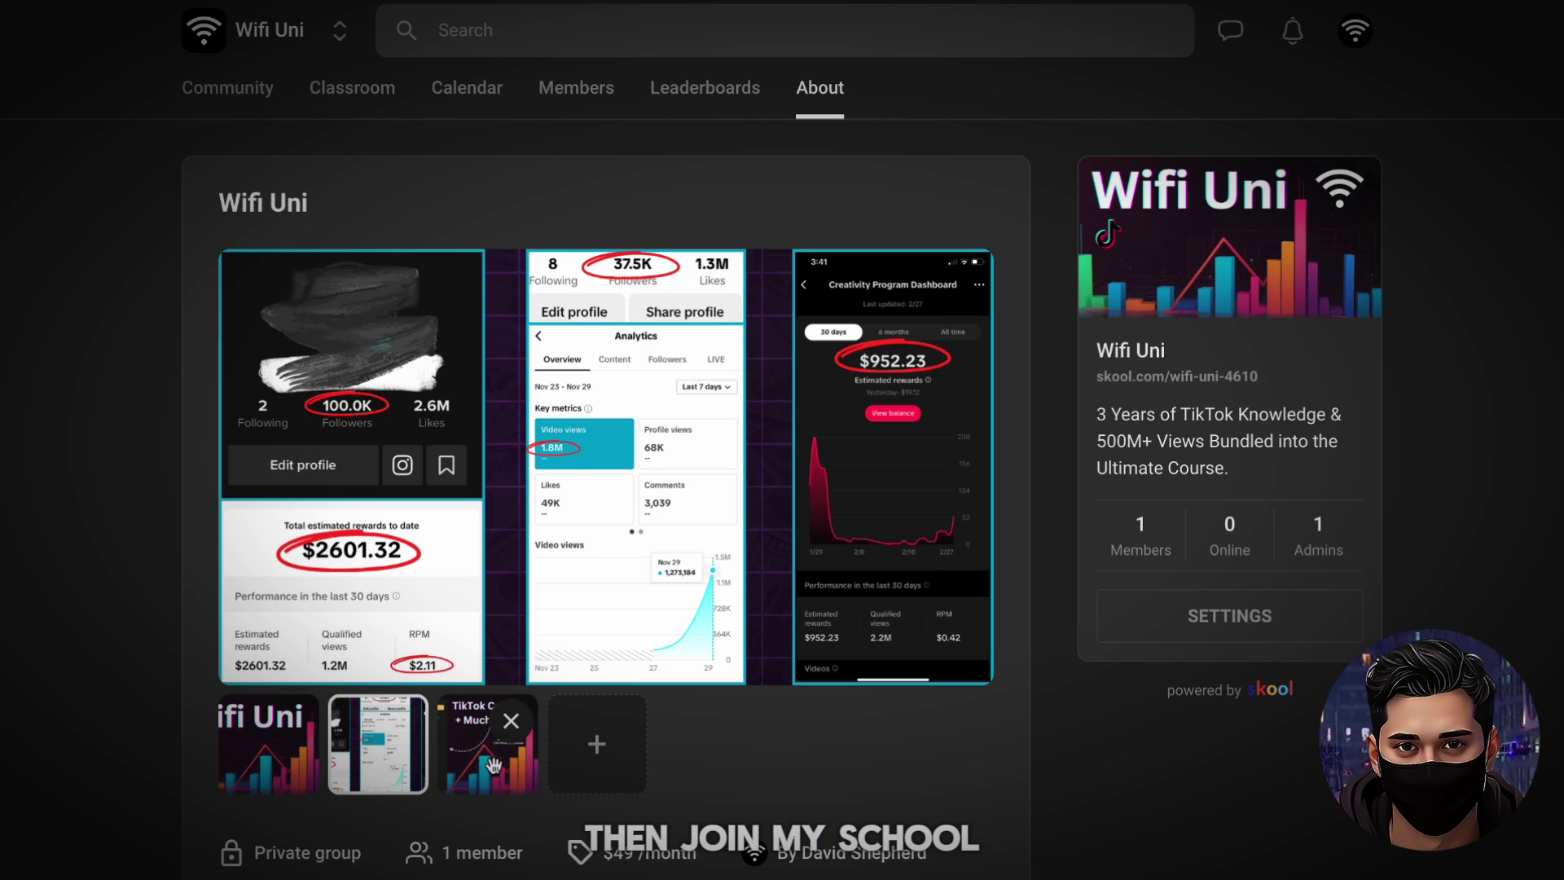
left_click(539, 748)
scroll(1056, 765, "down", 5)
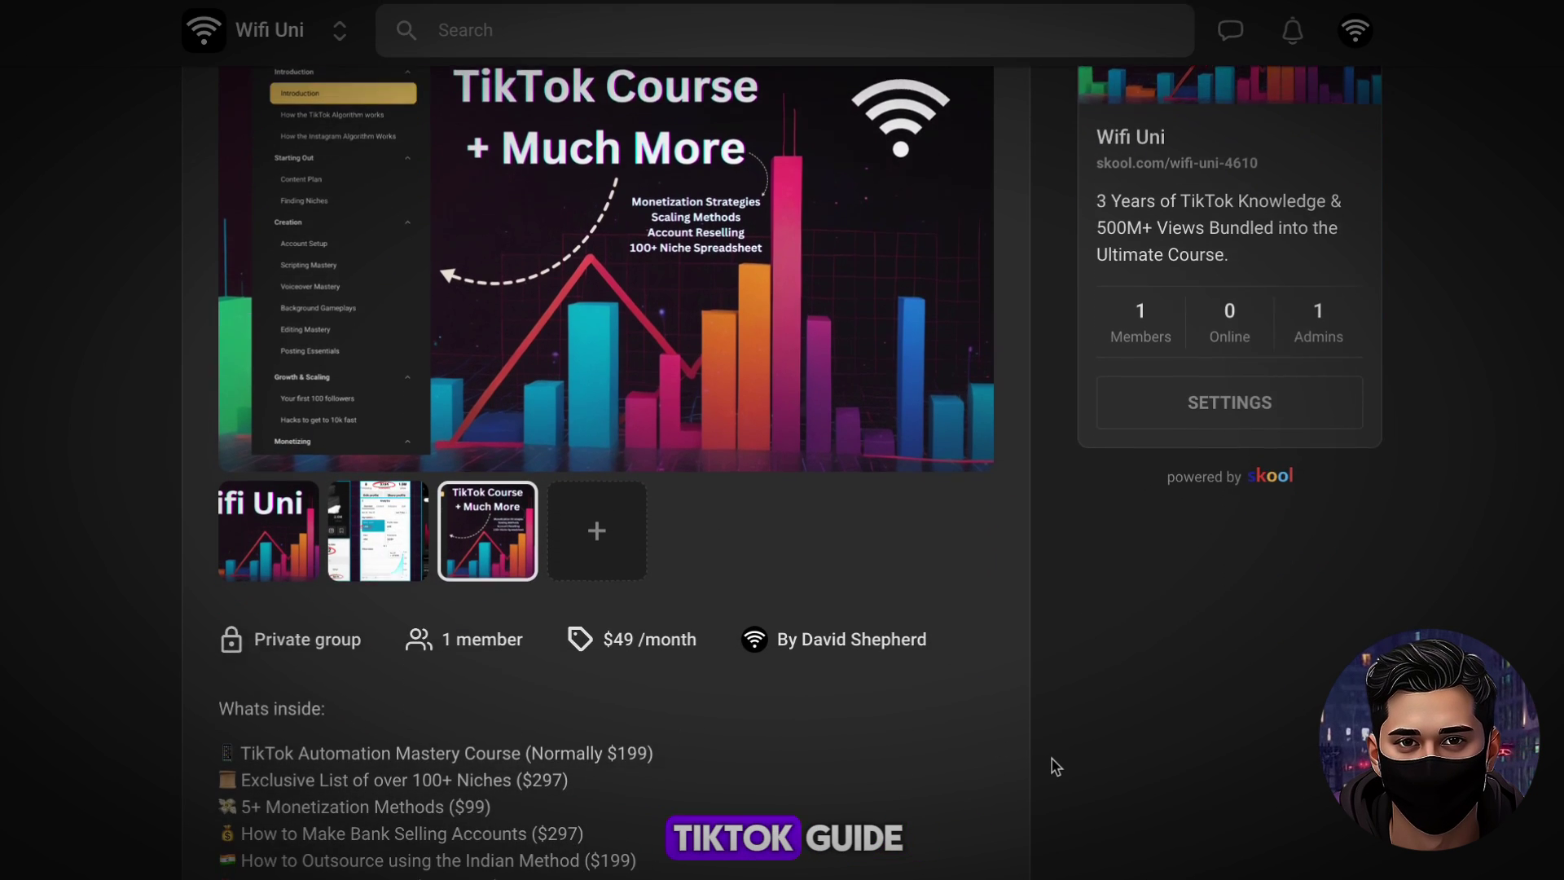
scroll(1057, 766, "down", 1)
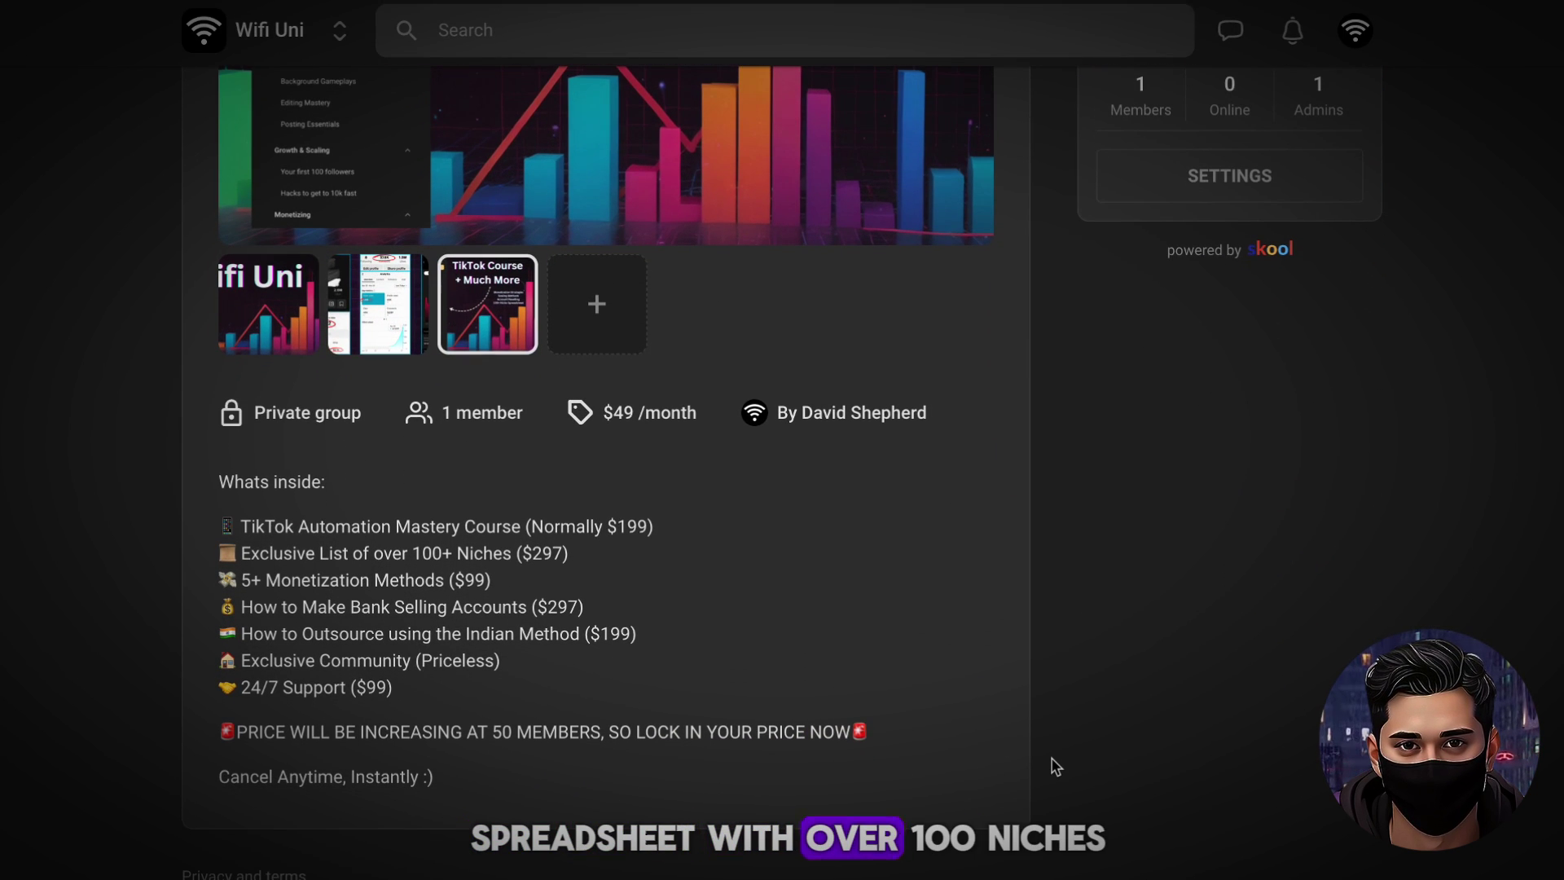
scroll(1056, 766, "up", 5)
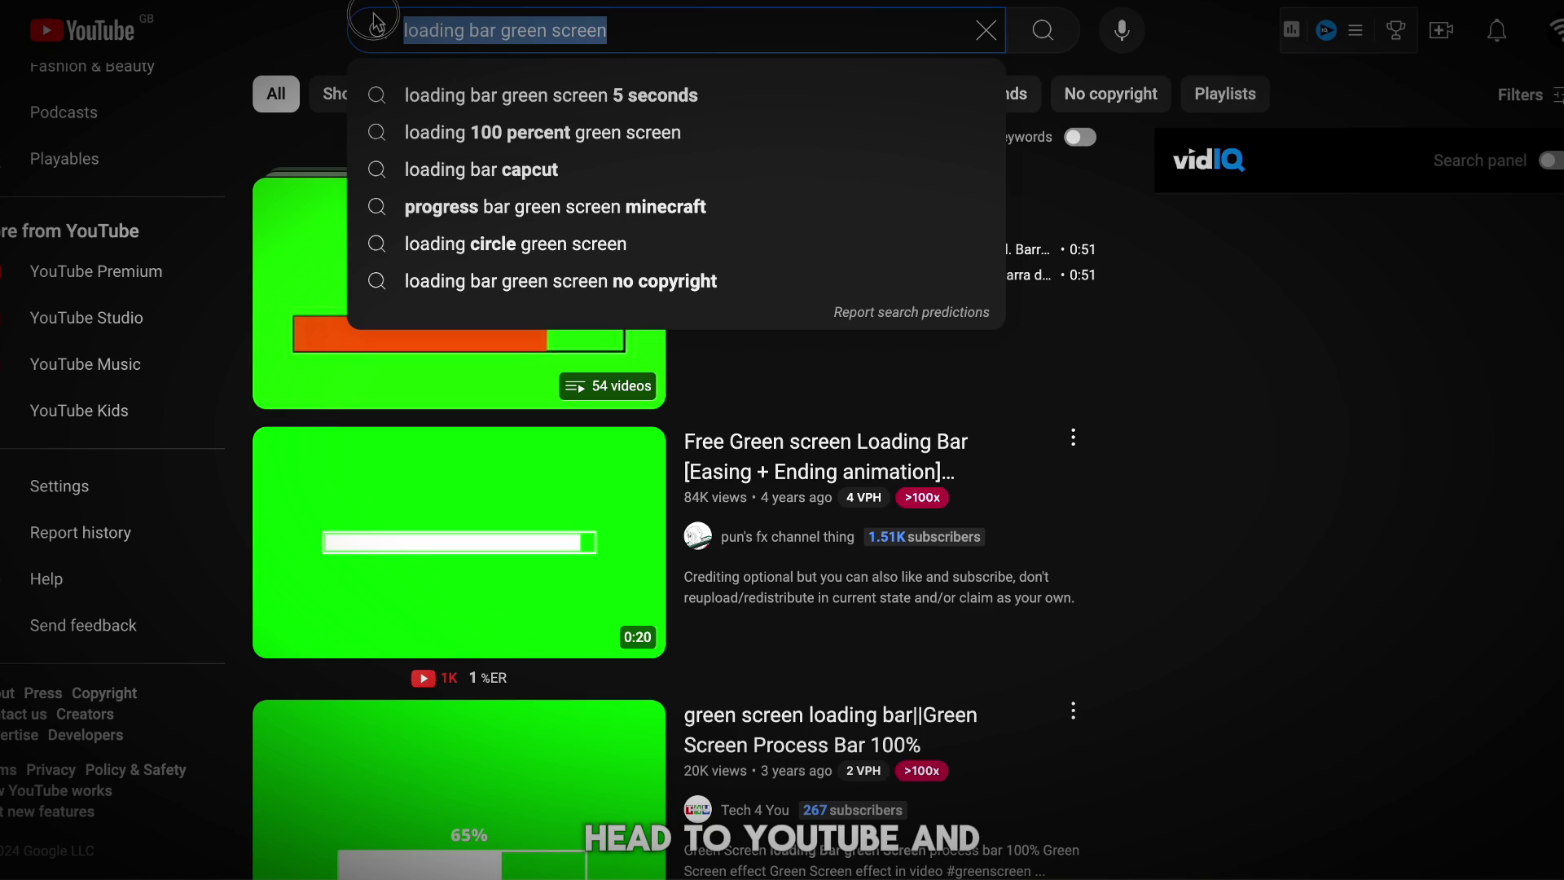
Browse the 'loading bar green screen' results and free Minecraft parkour gameplay videos.
left_click(1375, 380)
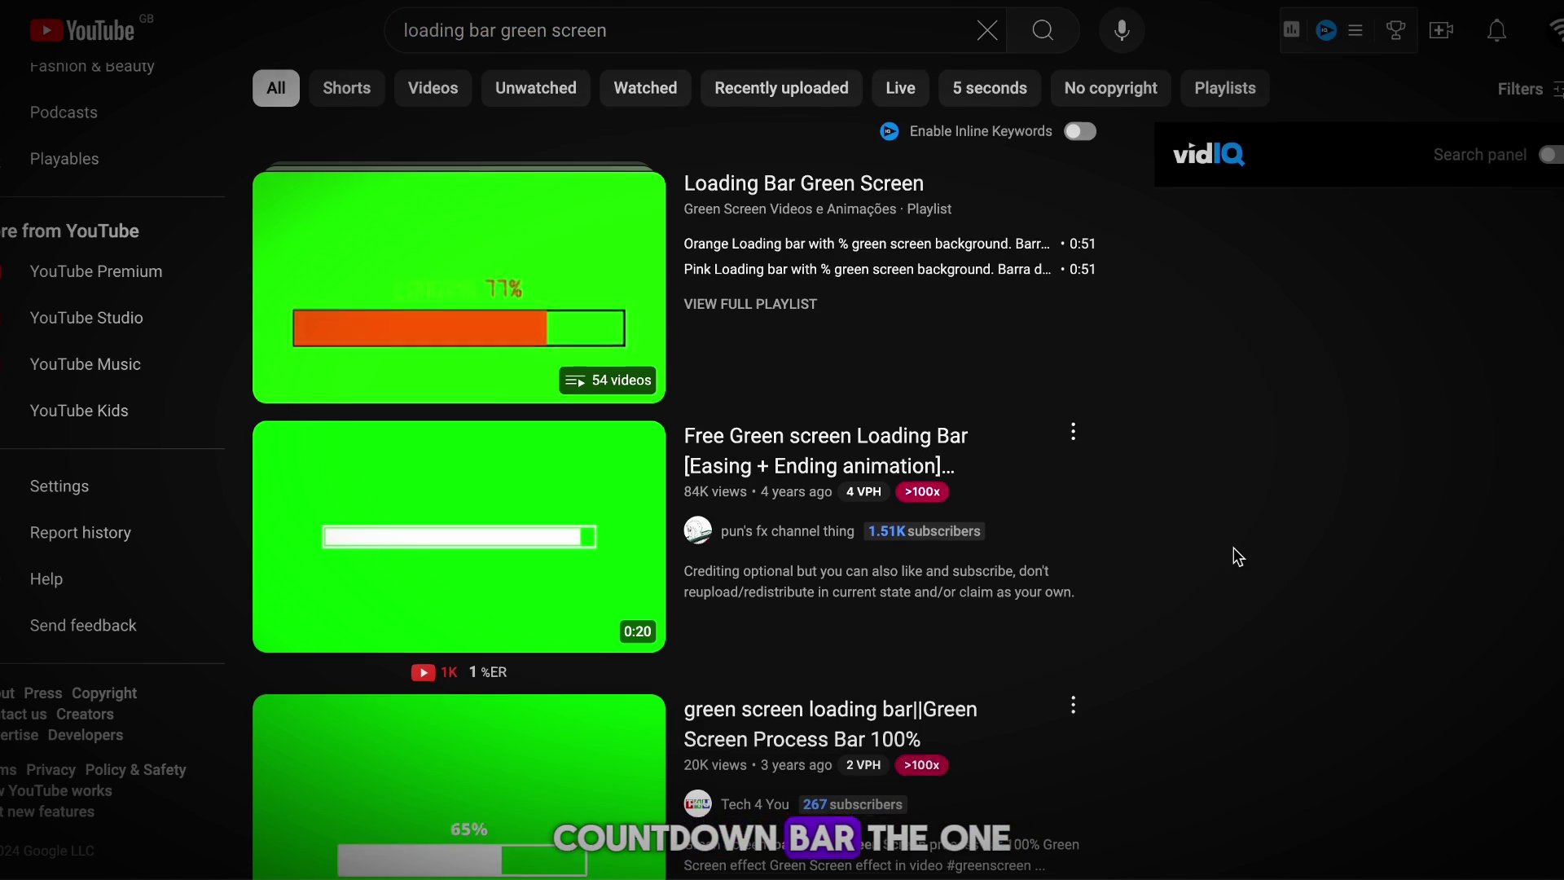
scroll(1234, 547, "down", 15)
scroll(1233, 547, "down", 1)
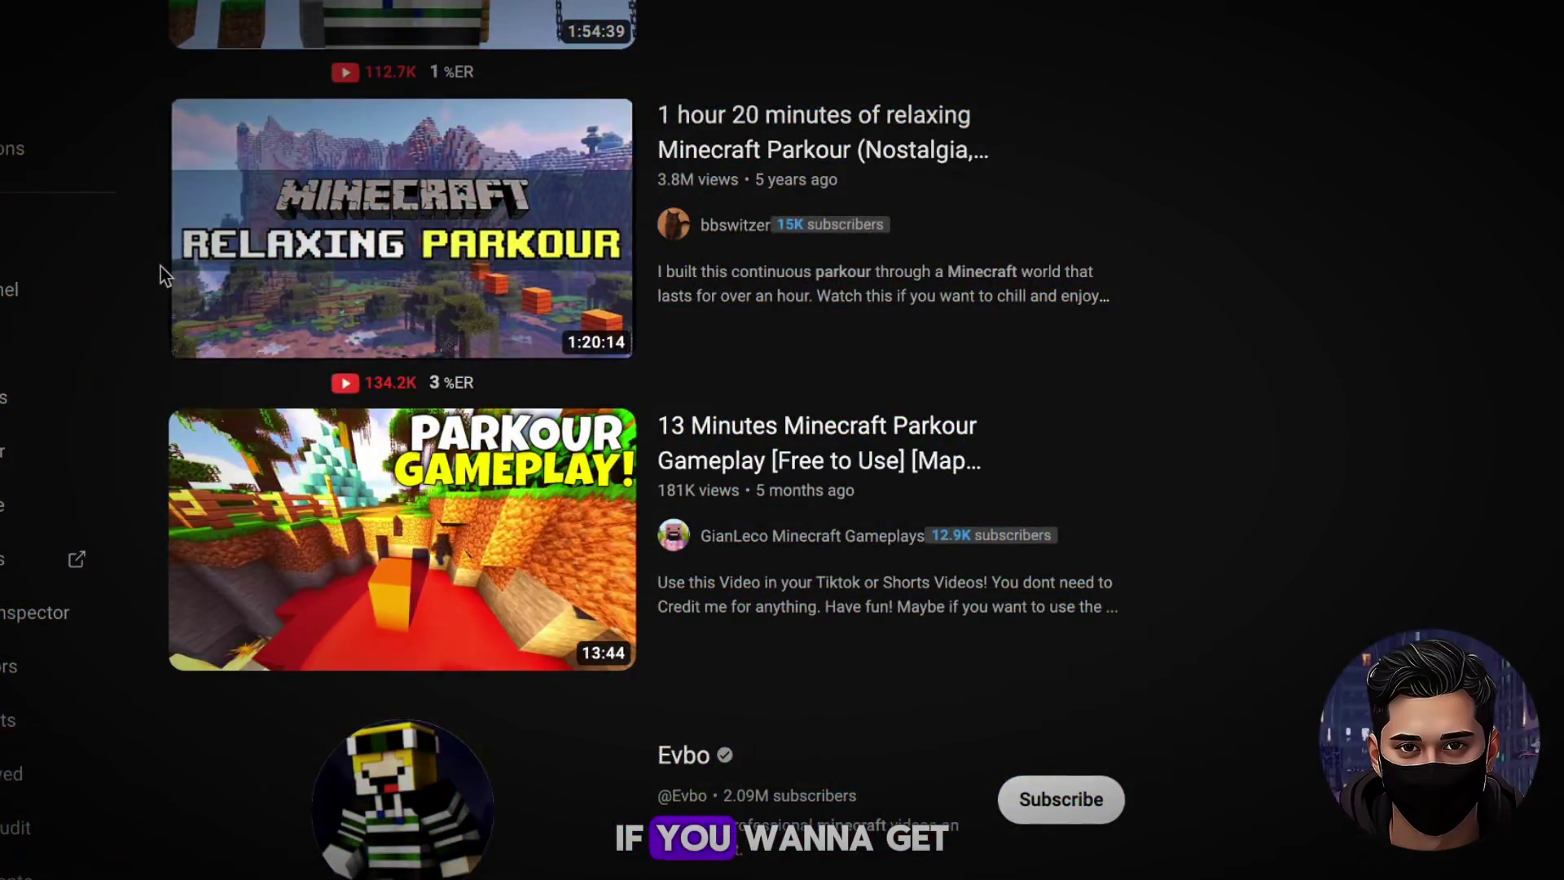
scroll(160, 266, "down", 3)
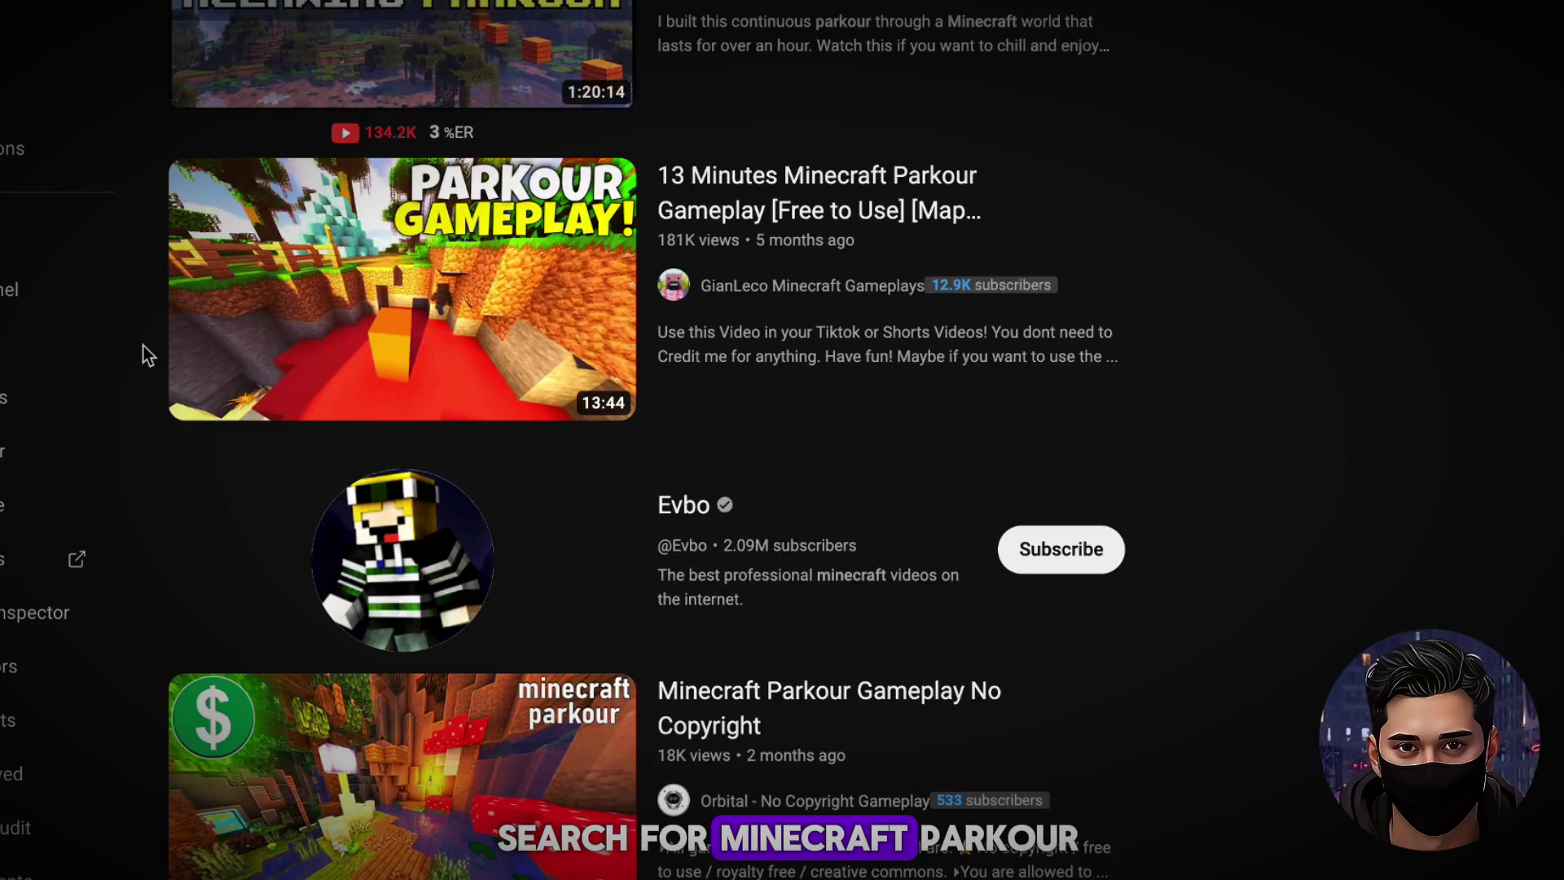
scroll(143, 345, "down", 5)
mouse_move(248, 395)
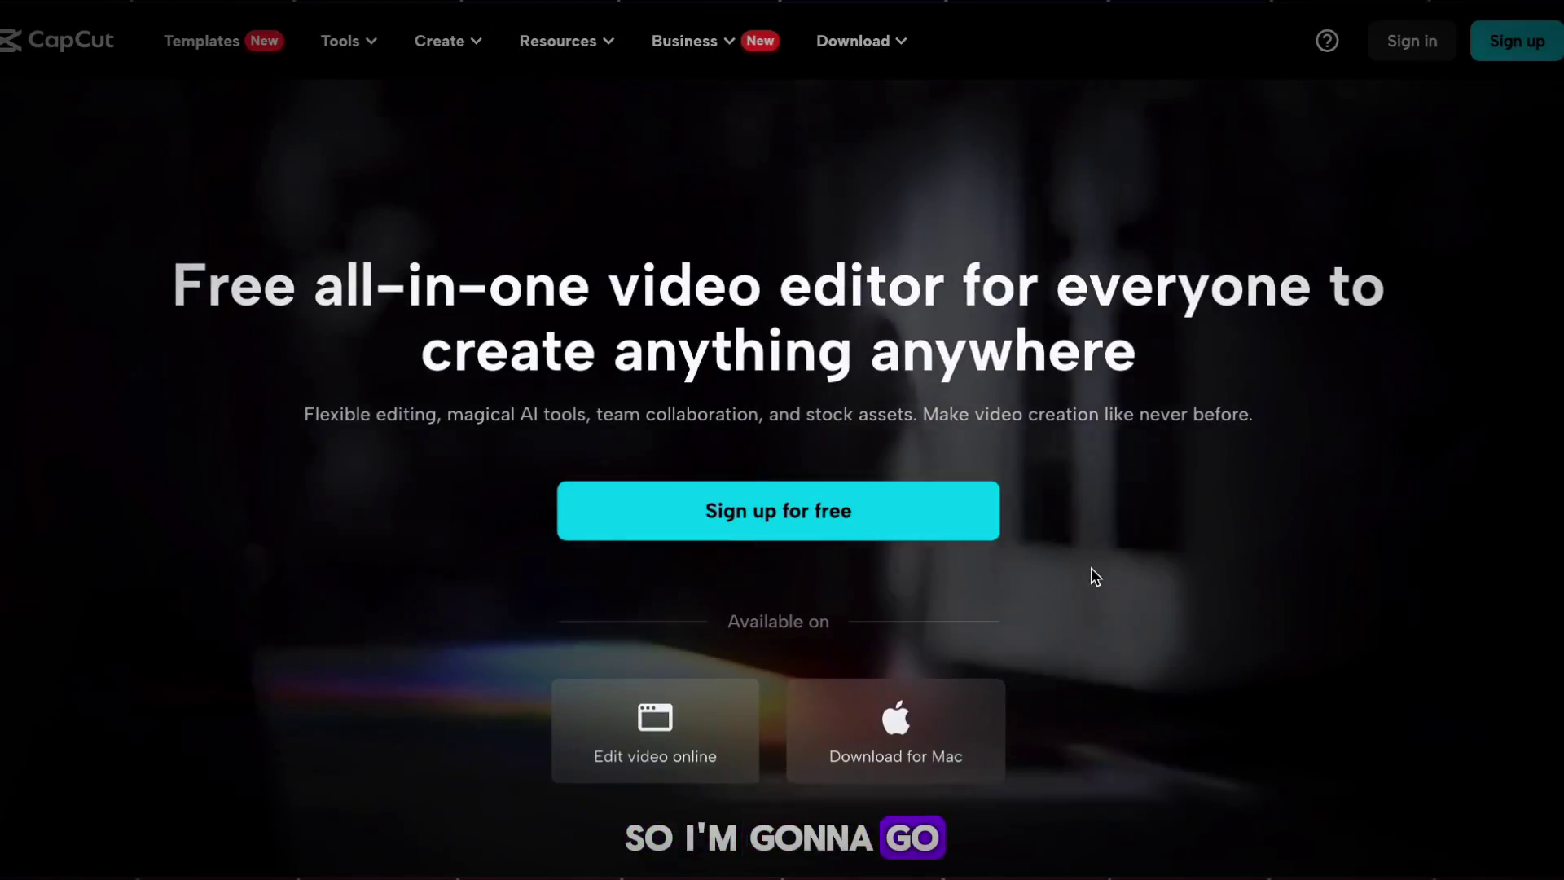
scroll(1092, 575, "down", 10)
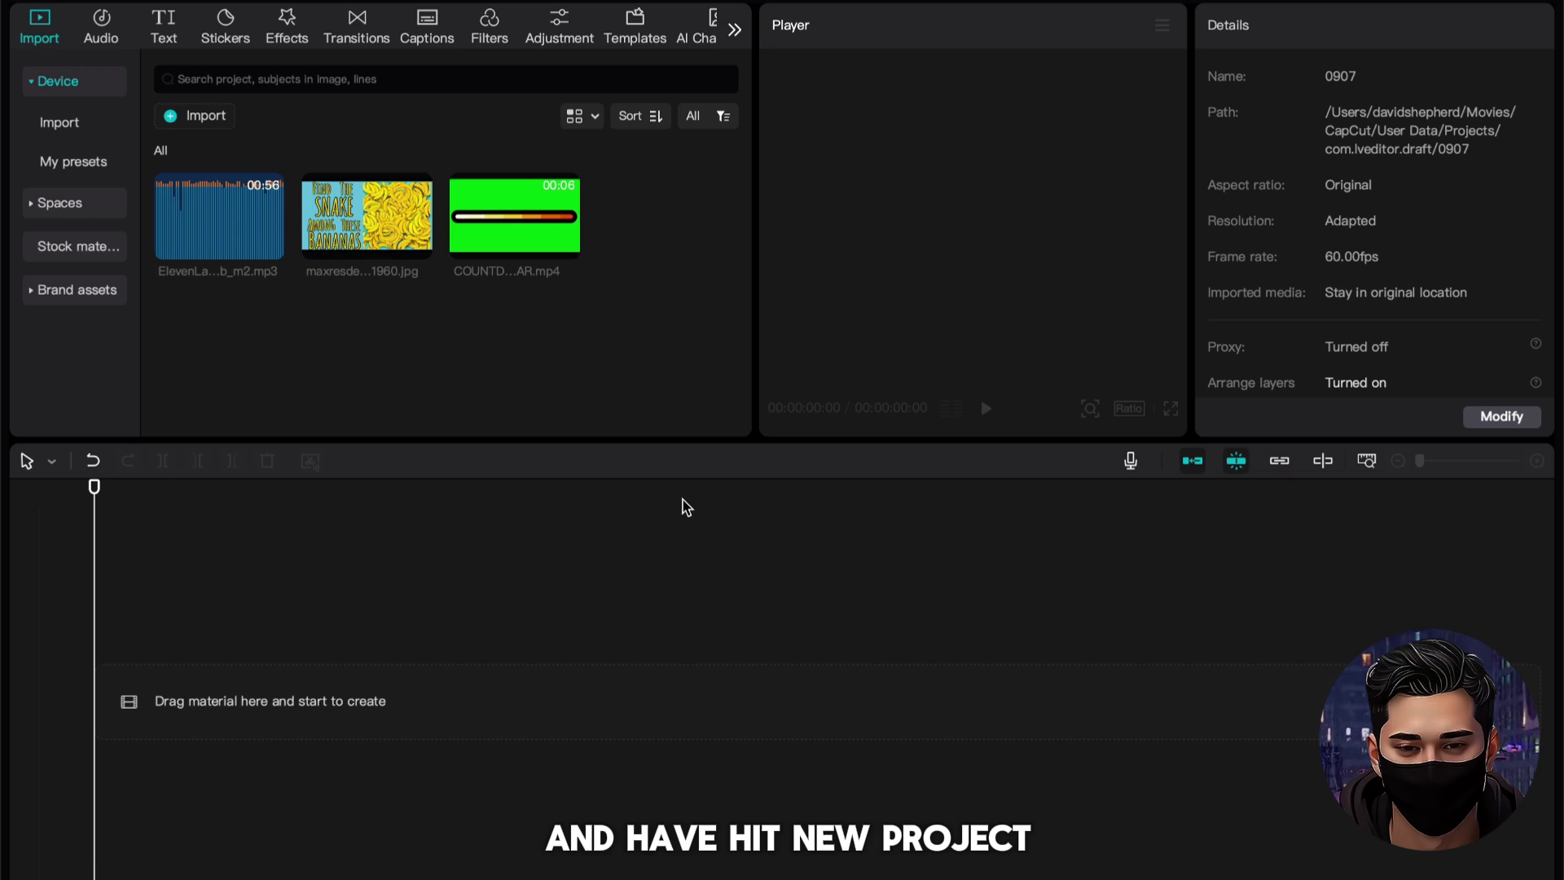
Place the ElevenLabs voiceover on the timeline and play it from about two seconds.
left_click_drag(230, 216, 156, 359)
left_click_drag(639, 391, 122, 782)
left_click(543, 350)
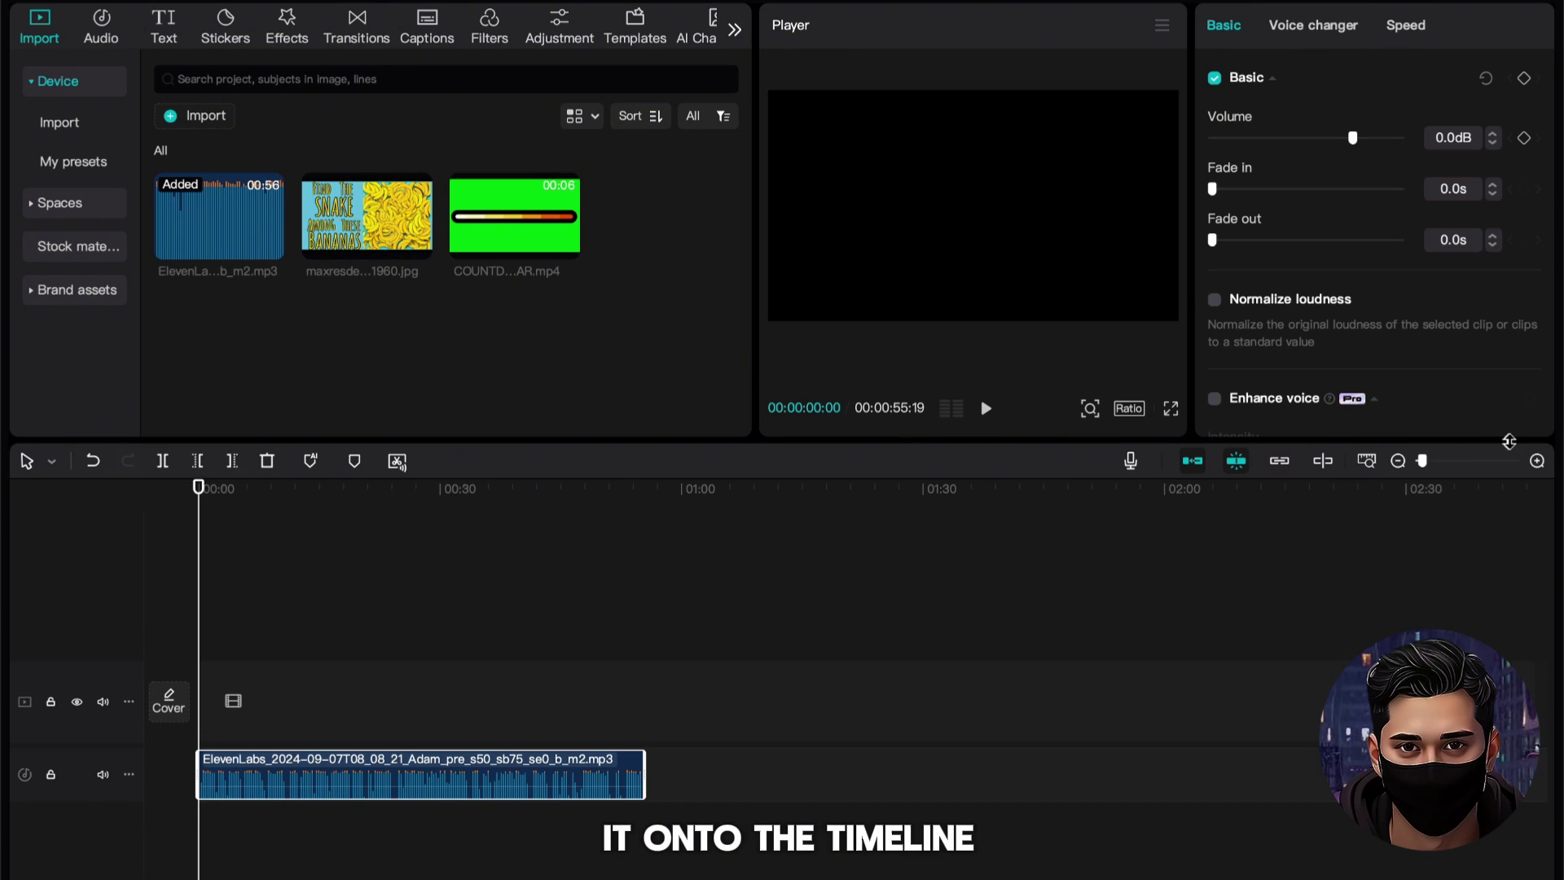
left_click(1537, 461)
left_click(514, 660)
key("space")
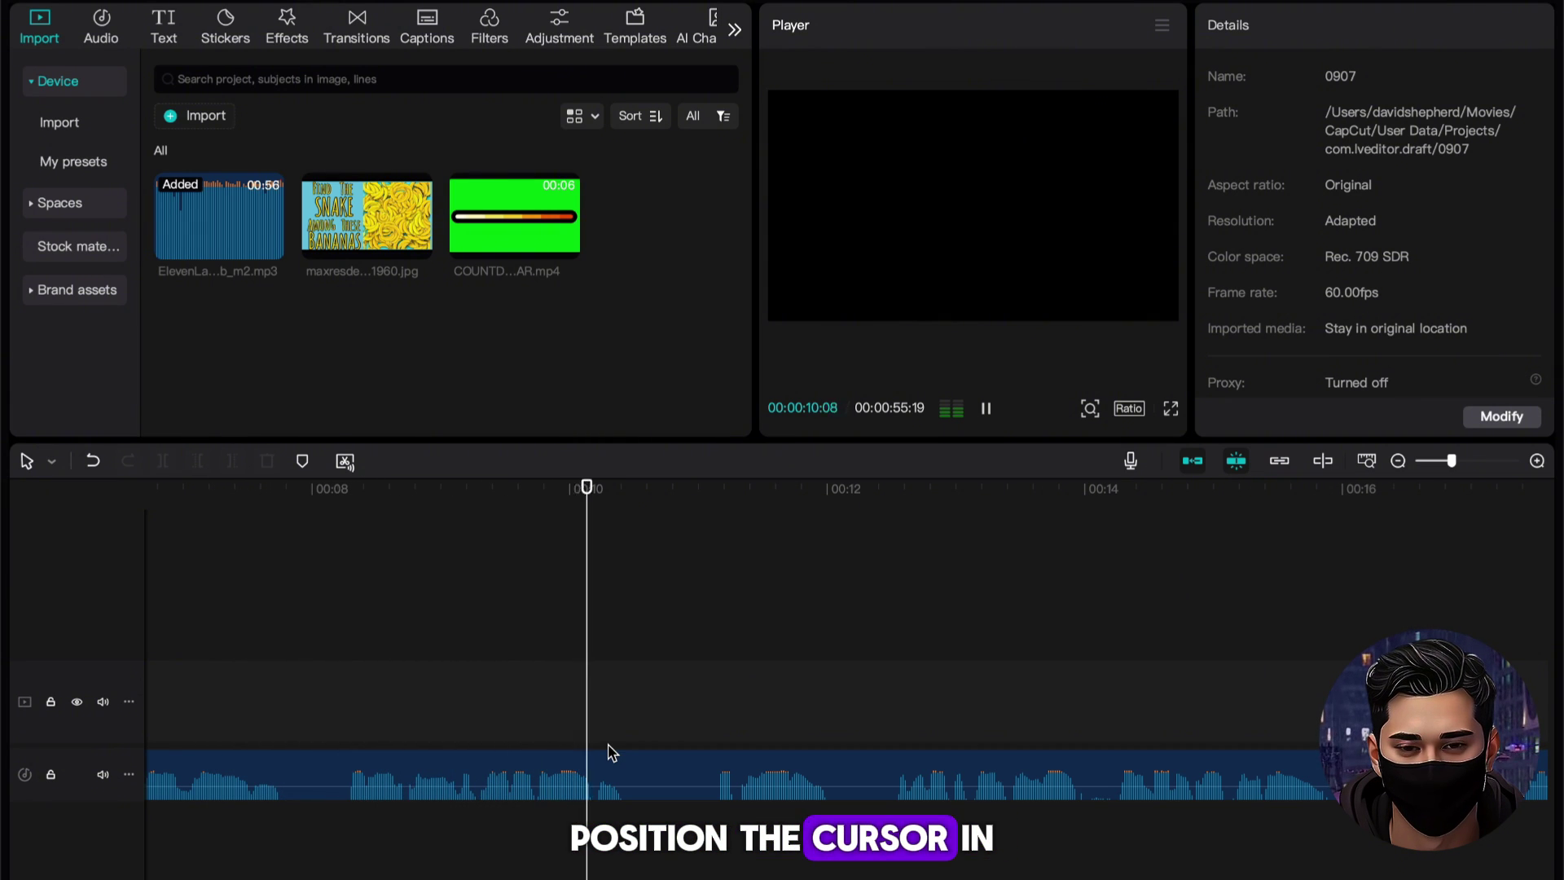
Split the voiceover at the first question break and move the middle clip to a new audio track.
left_click(709, 773)
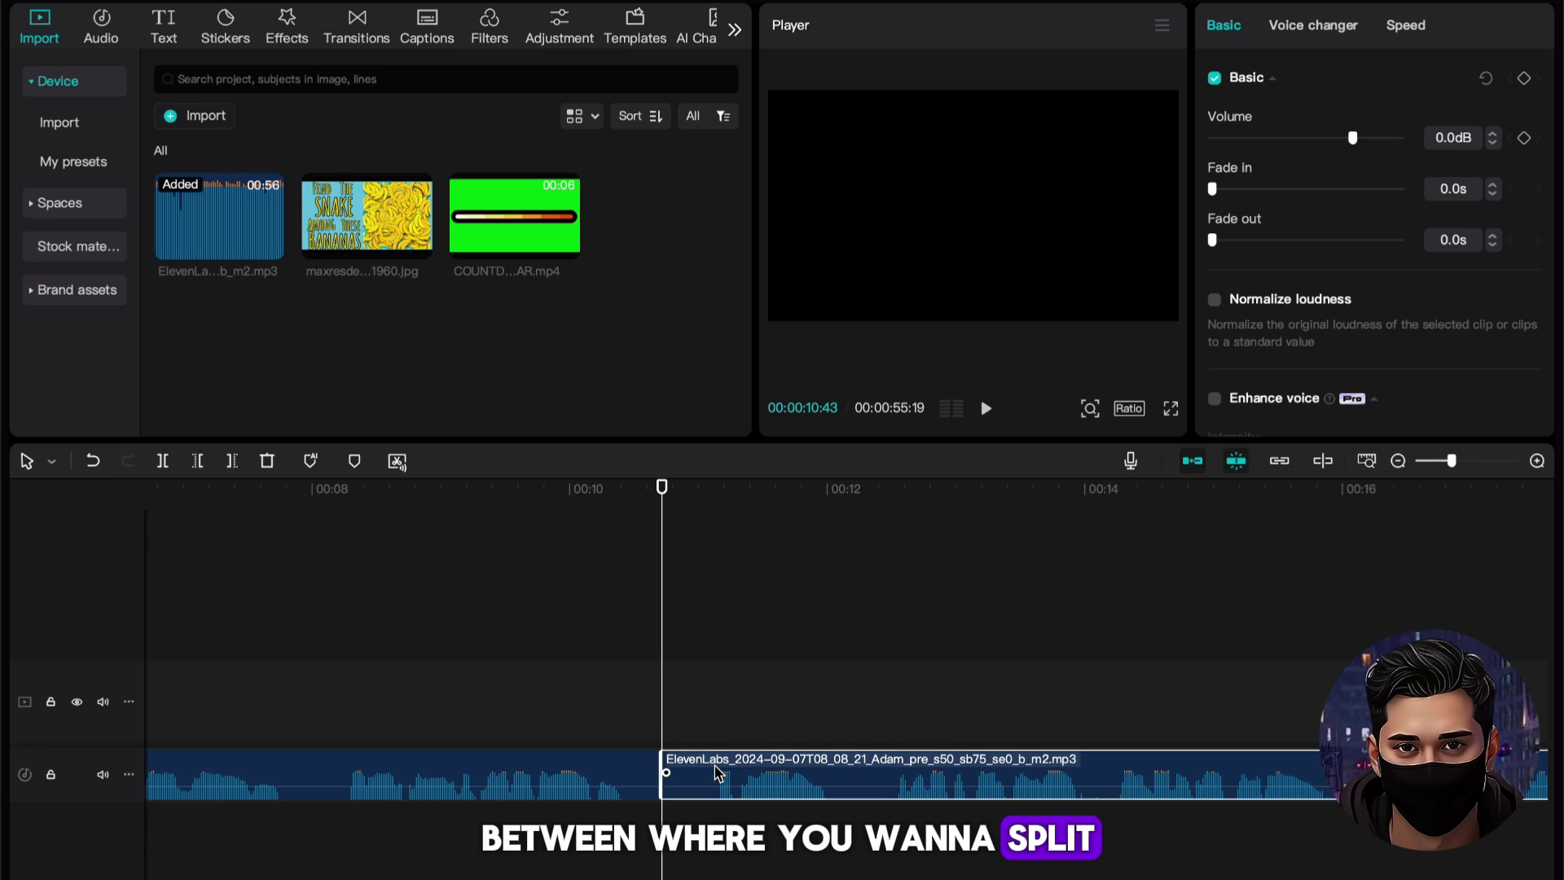
scroll(716, 773, "left", 10)
left_click(344, 709)
key("space")
key("space")
left_click(506, 776)
key("super+b")
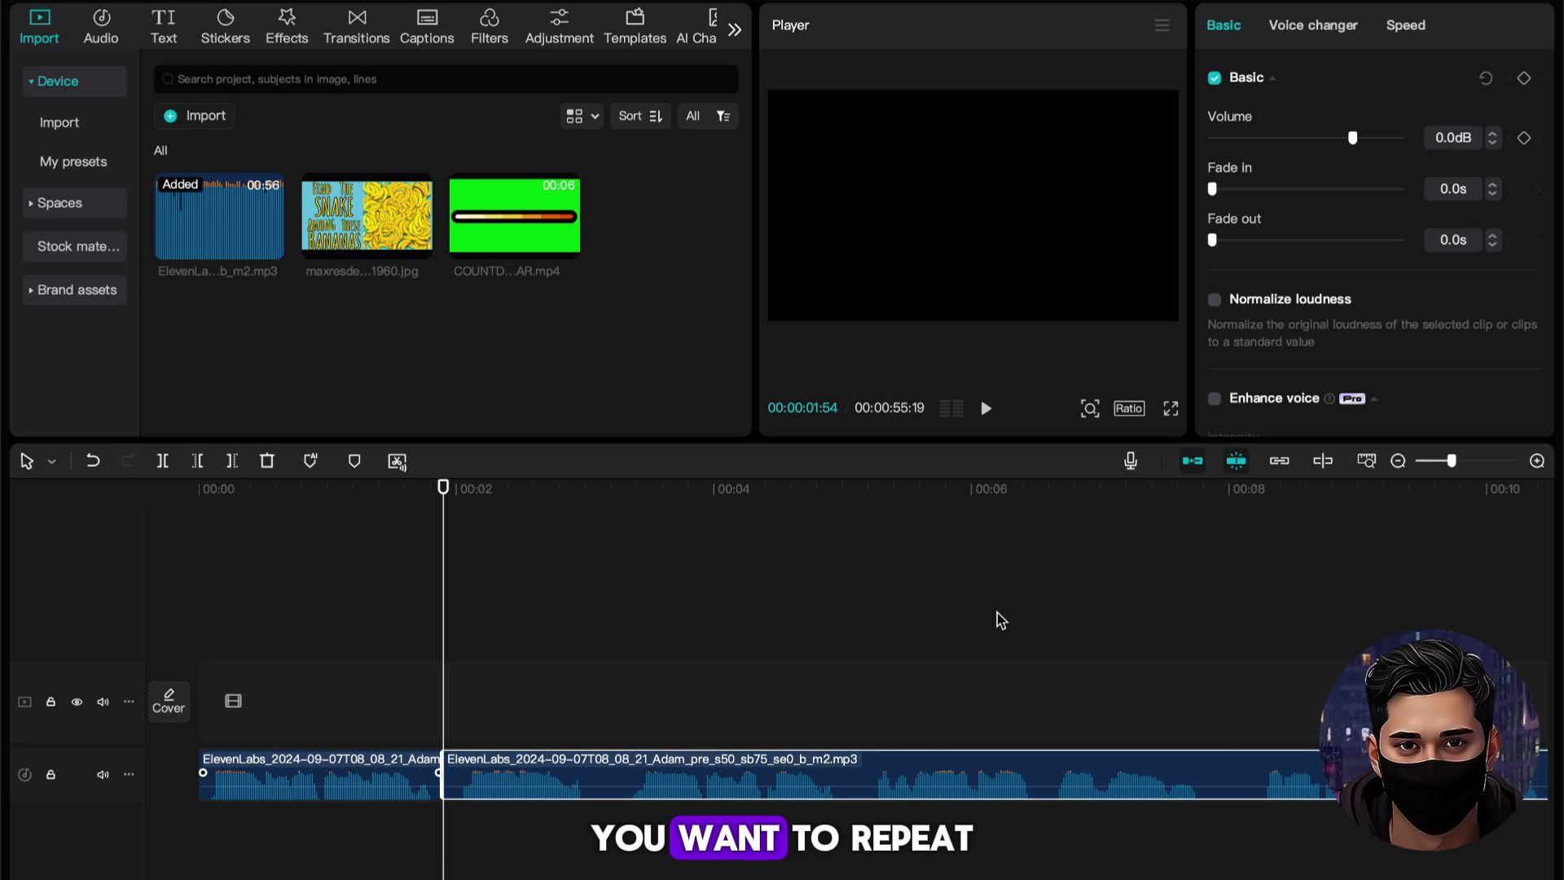
scroll(1181, 559, "down", 2)
left_click_drag(569, 780, 684, 819)
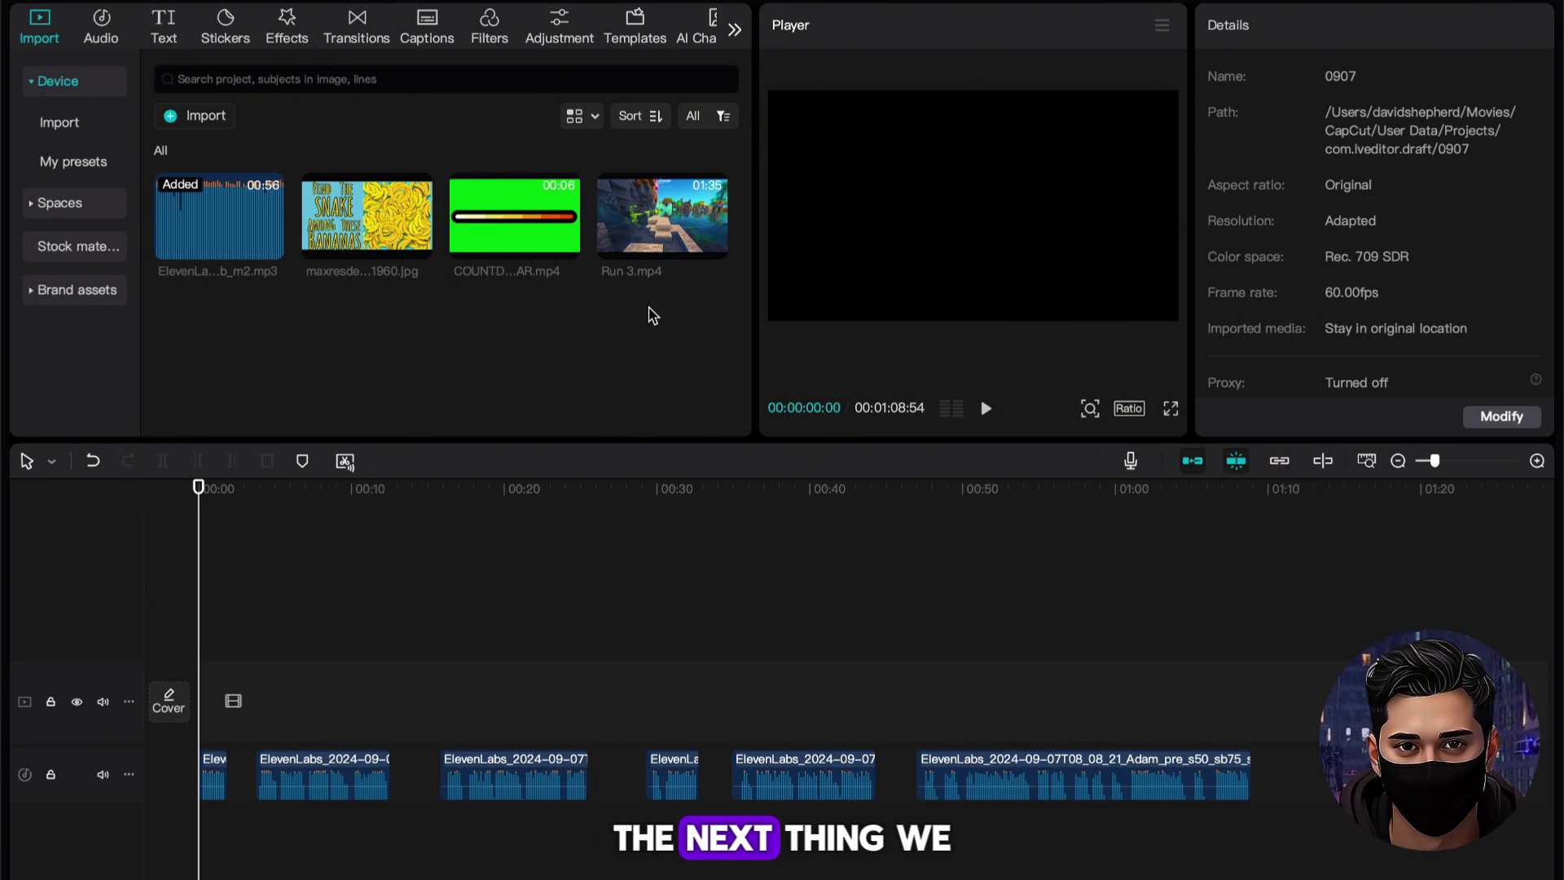
Add Run 3.mp4 to the timeline and cut off the gameplay past the voiceover's end.
left_click(656, 208)
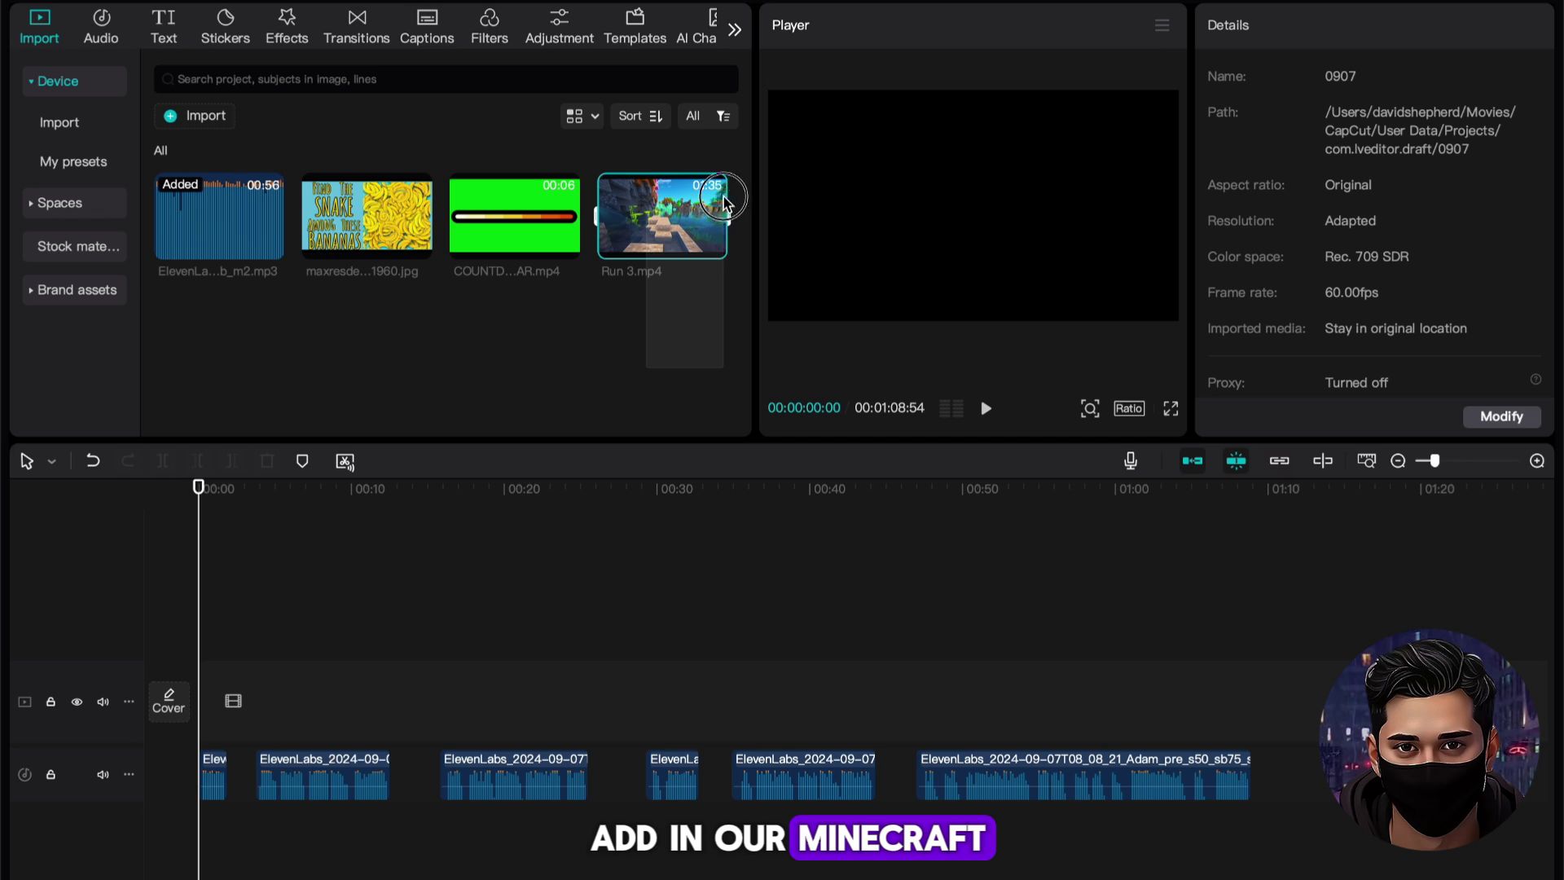
left_click(657, 327)
left_click_drag(639, 222, 200, 709)
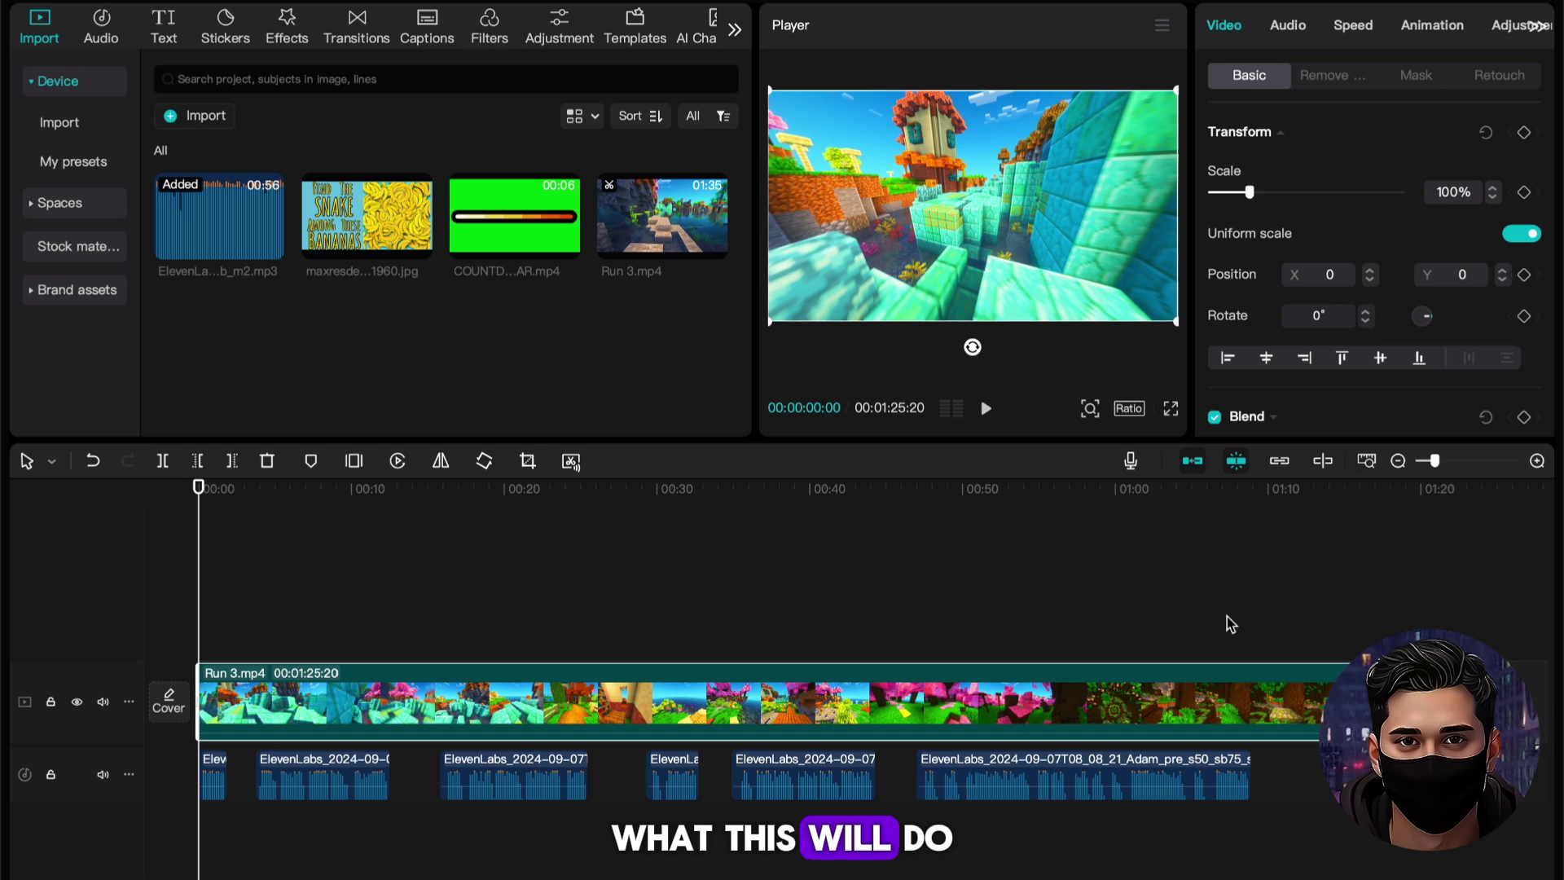
left_click(1252, 633)
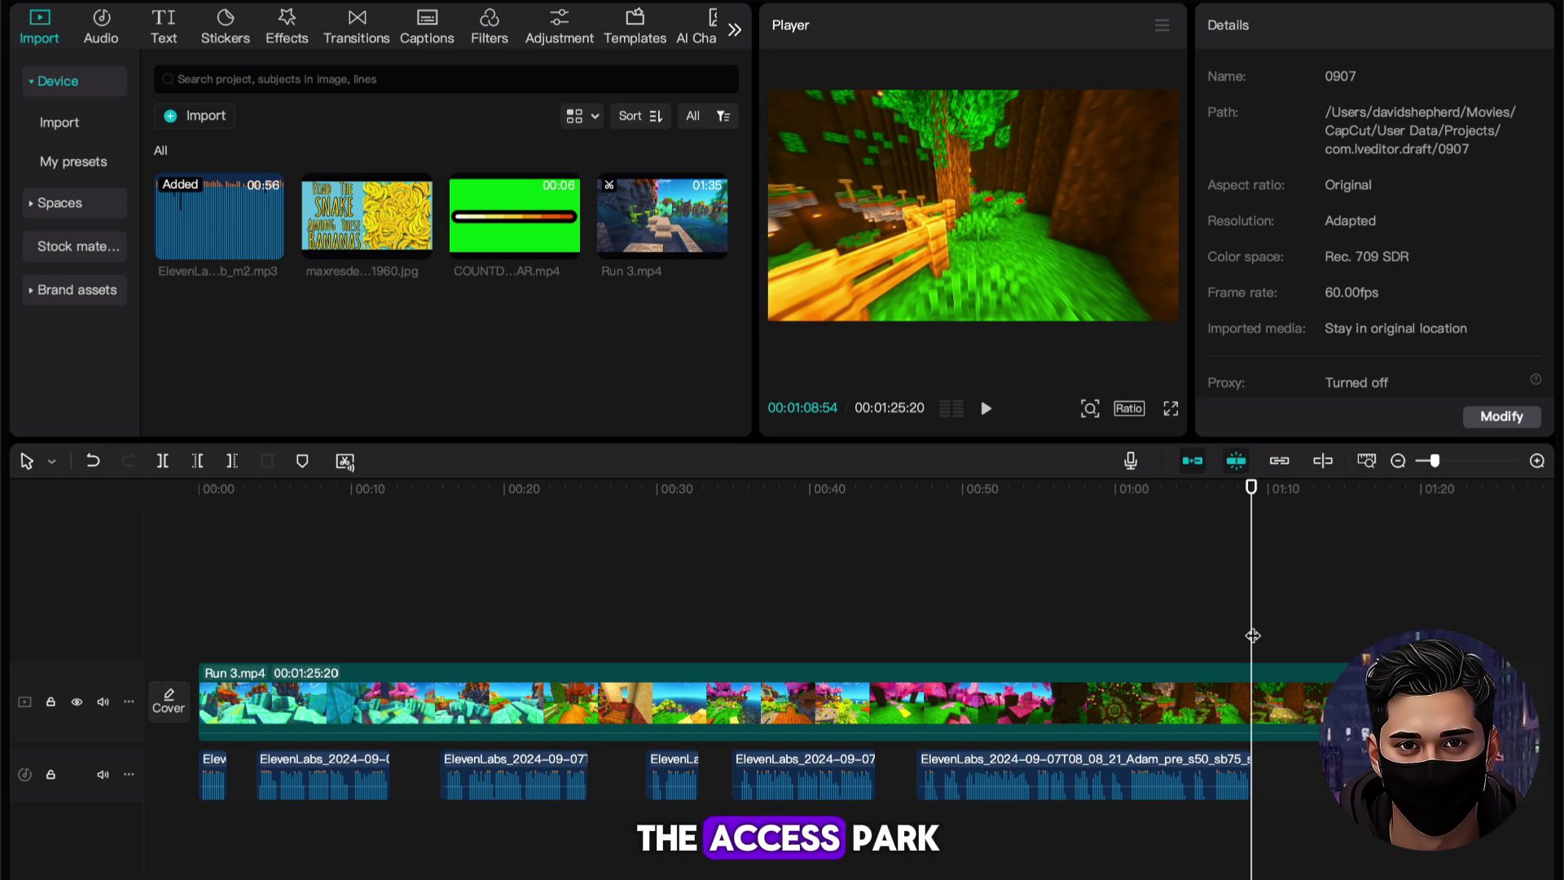
left_click(1275, 696)
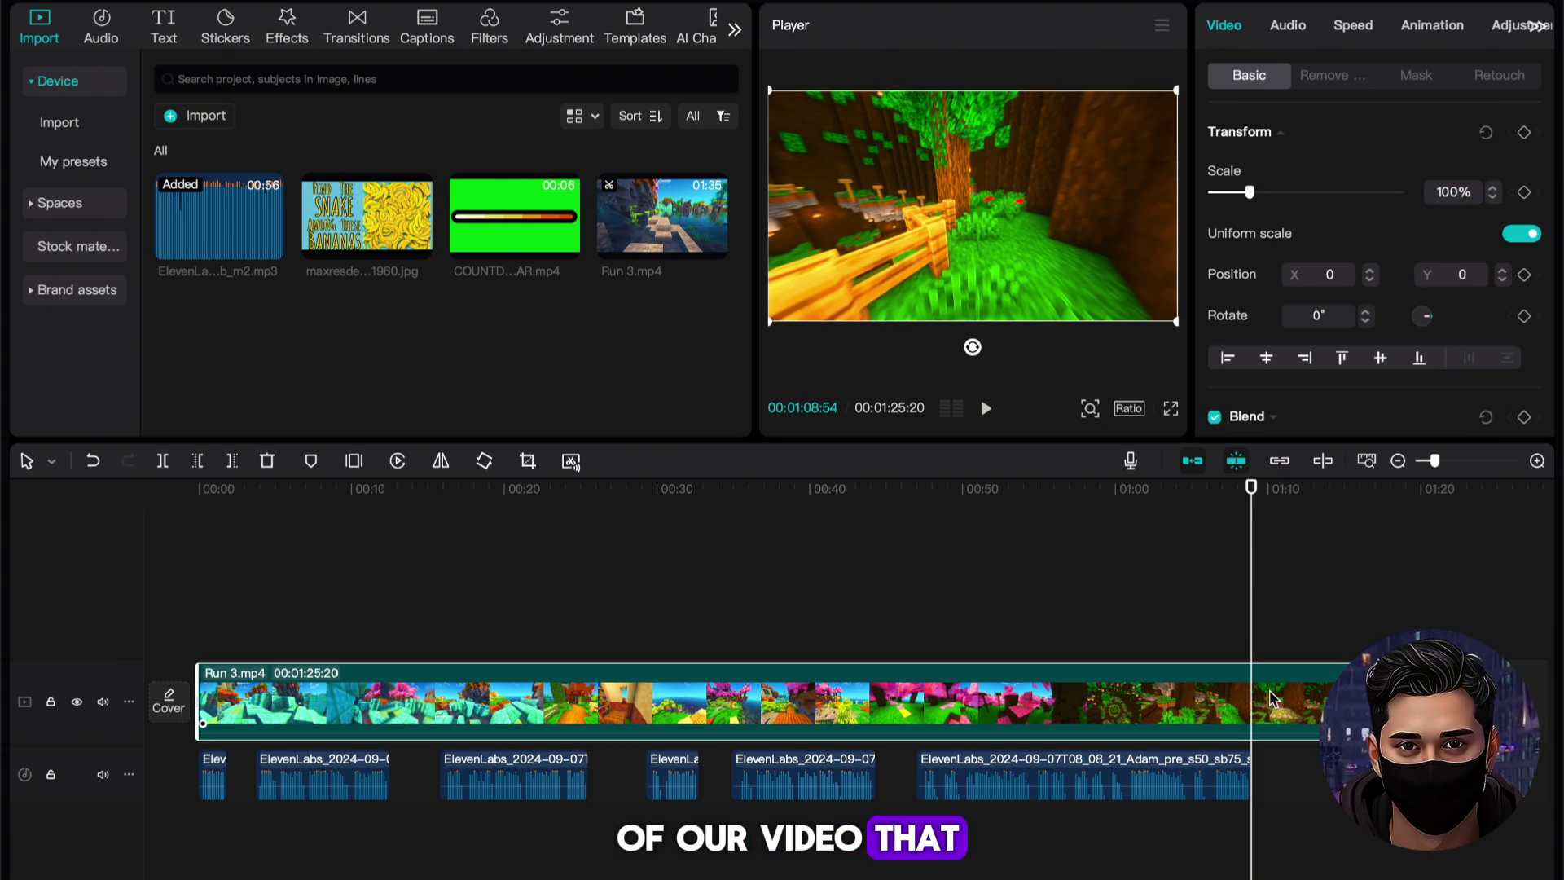
key("w")
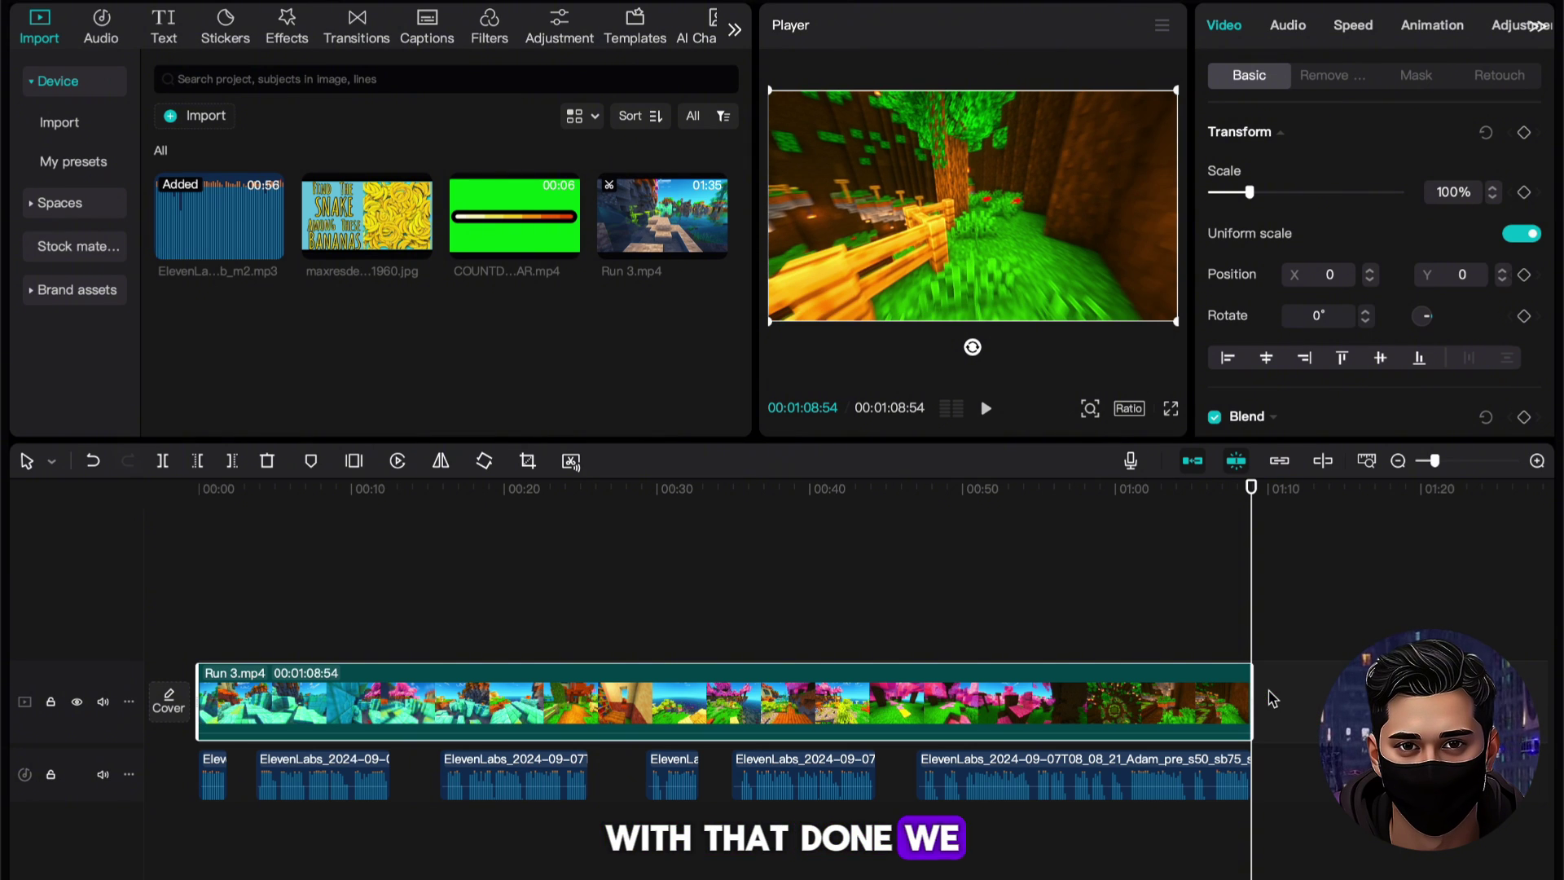
Set the canvas ratio to 9:16 and scale the gameplay to 315% to fill it.
left_click(1129, 411)
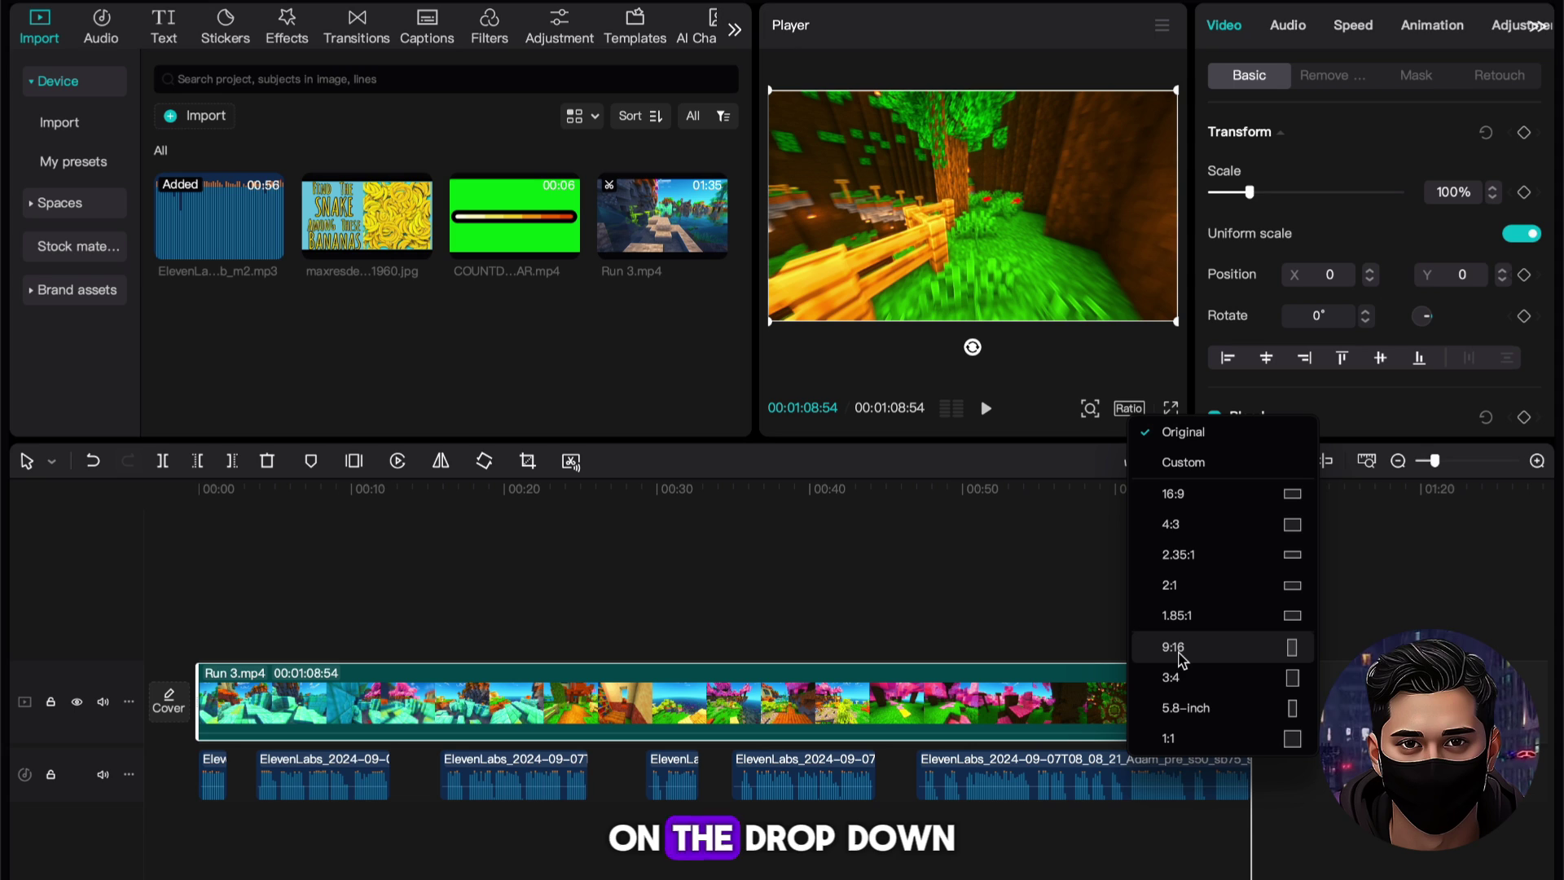
left_click(1180, 649)
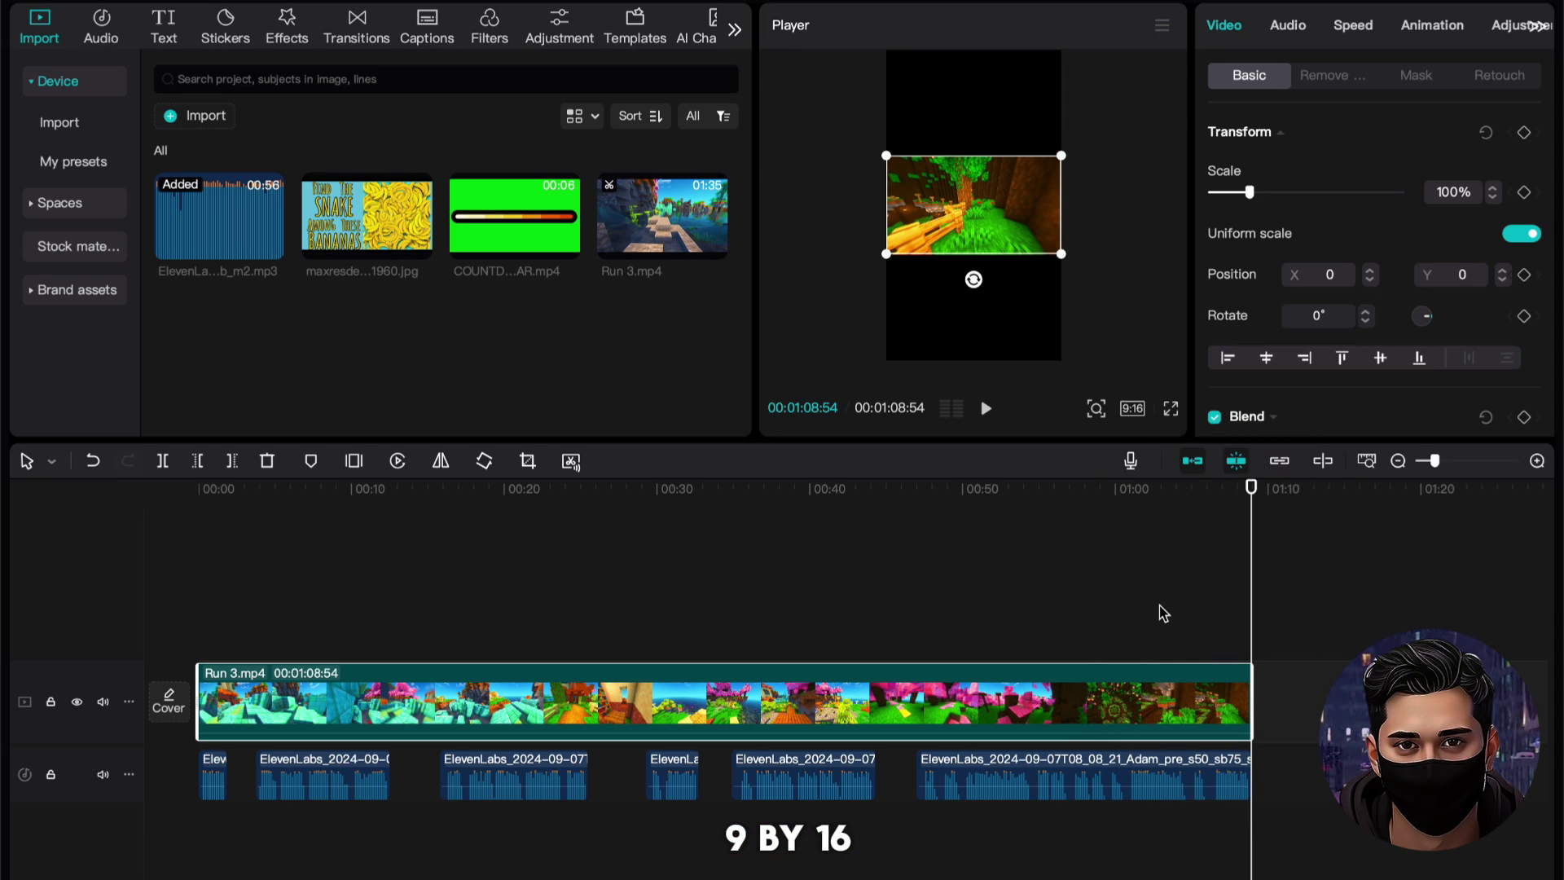
left_click_drag(1068, 249, 1305, 486)
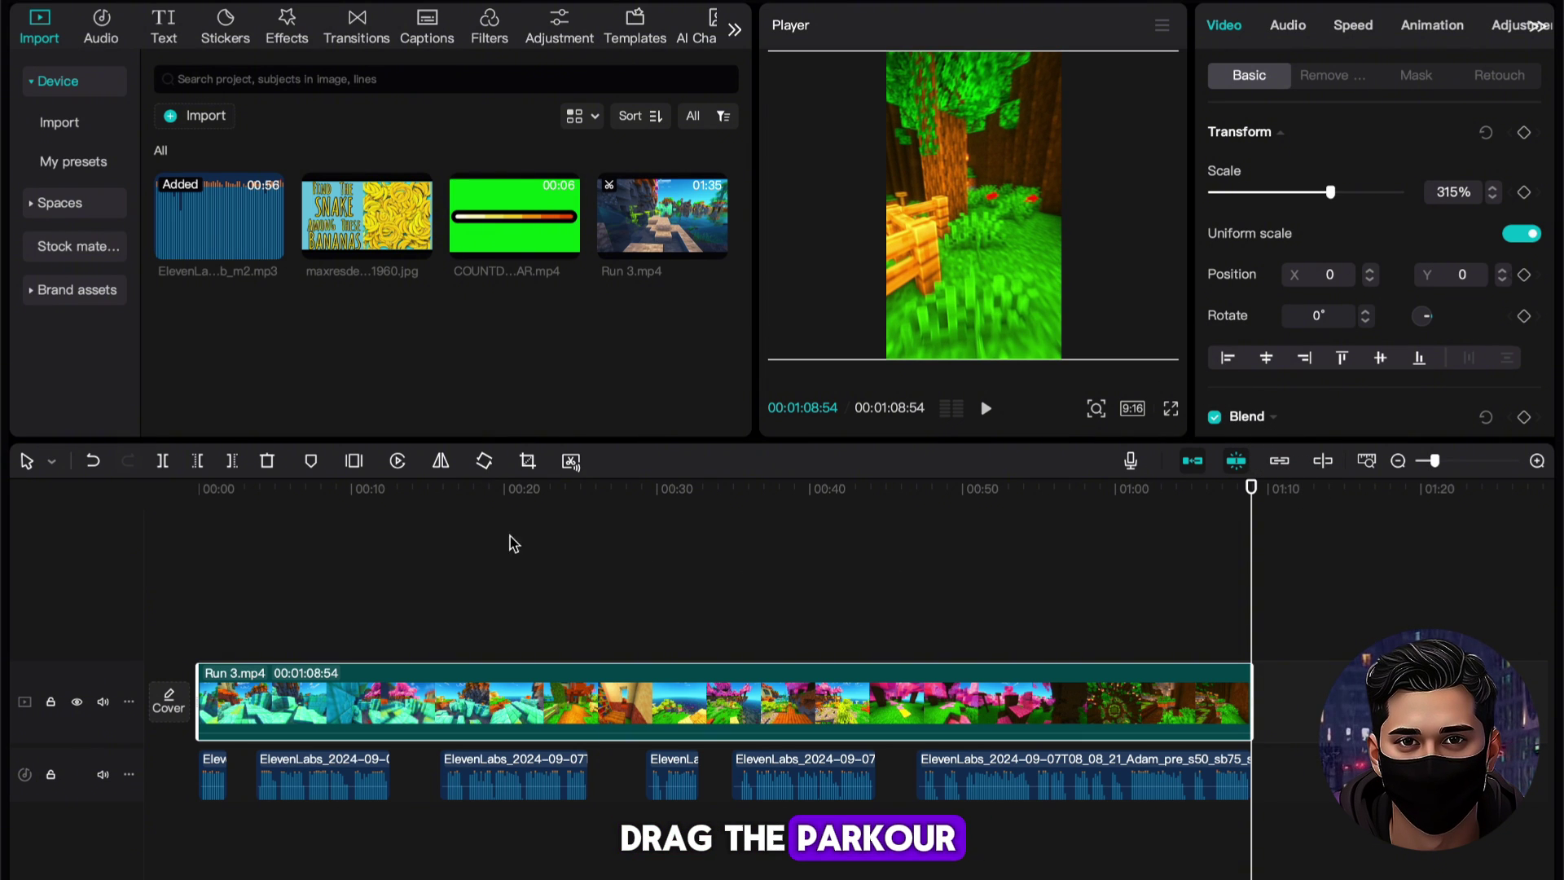
left_click(239, 561)
left_click_drag(239, 515, 188, 511)
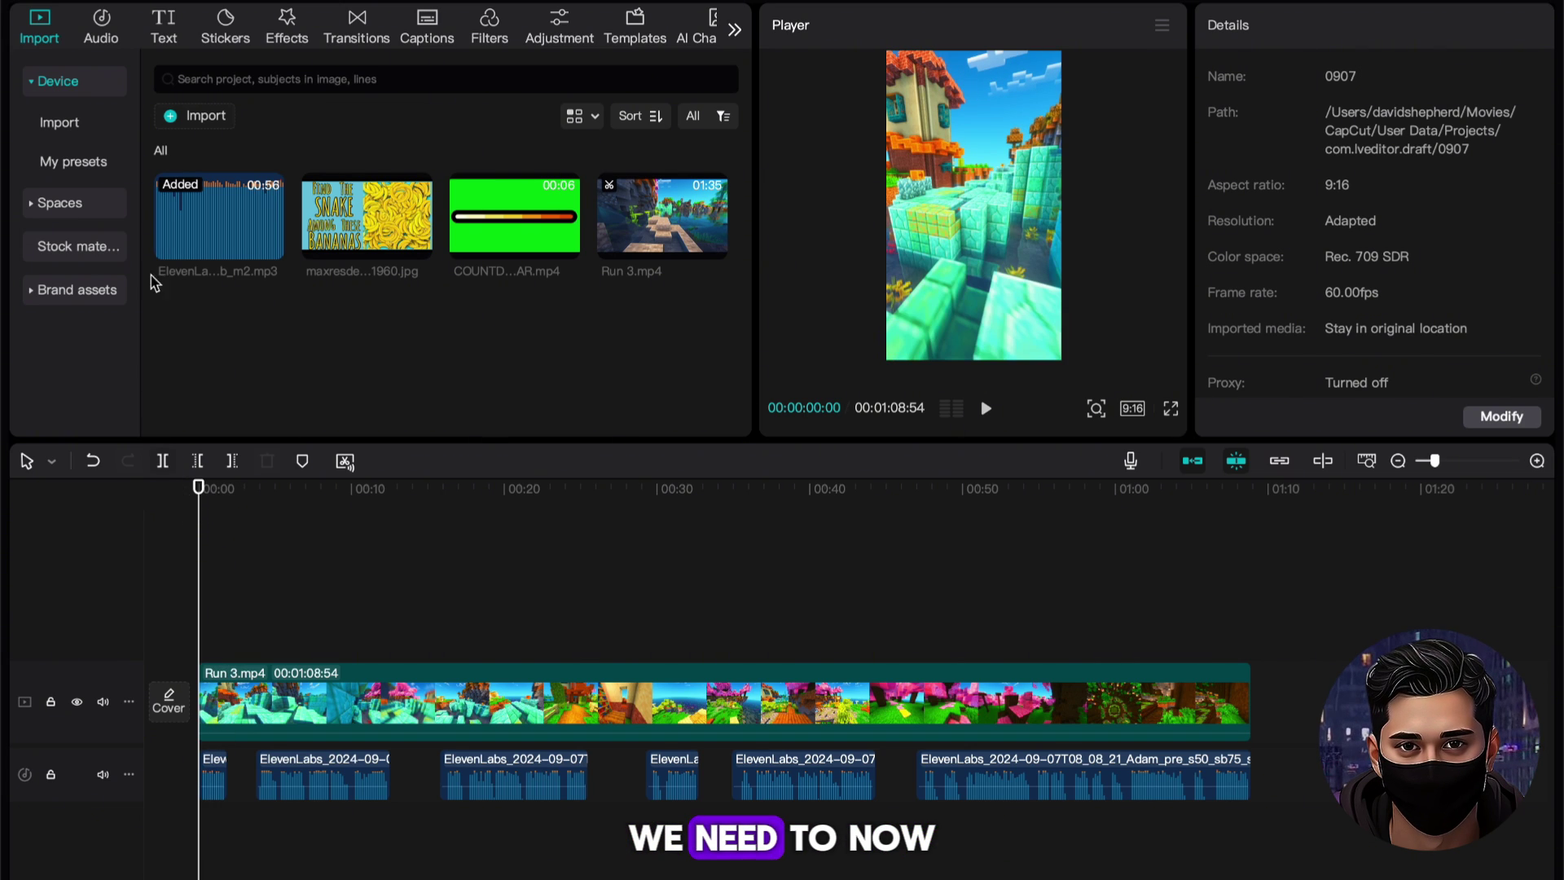
Generate auto captions from the voiceover and preview them briefly.
left_click(162, 30)
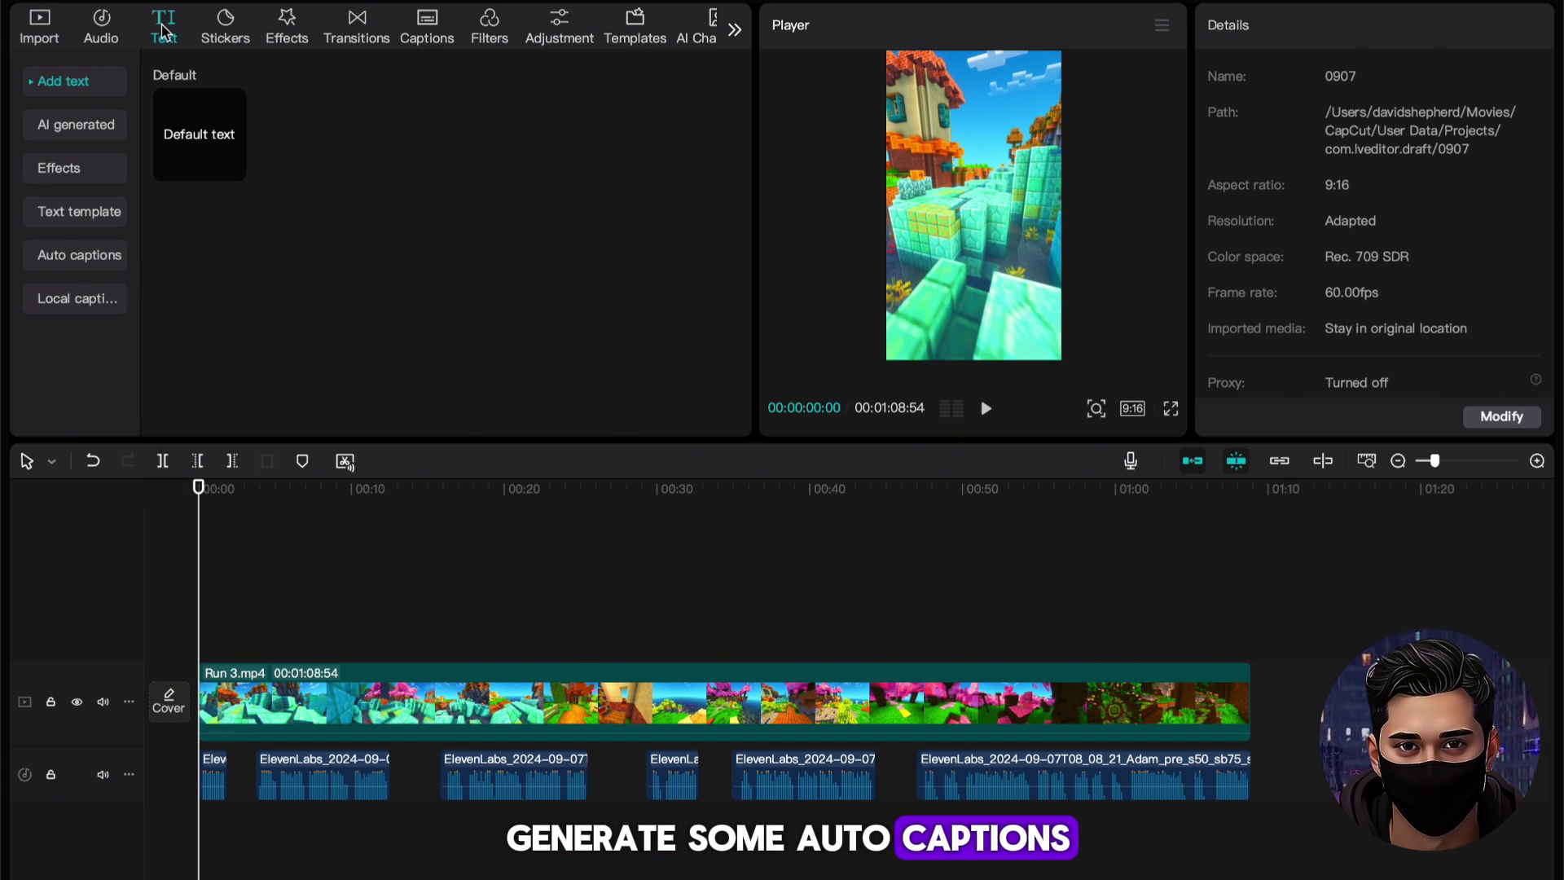
left_click(99, 259)
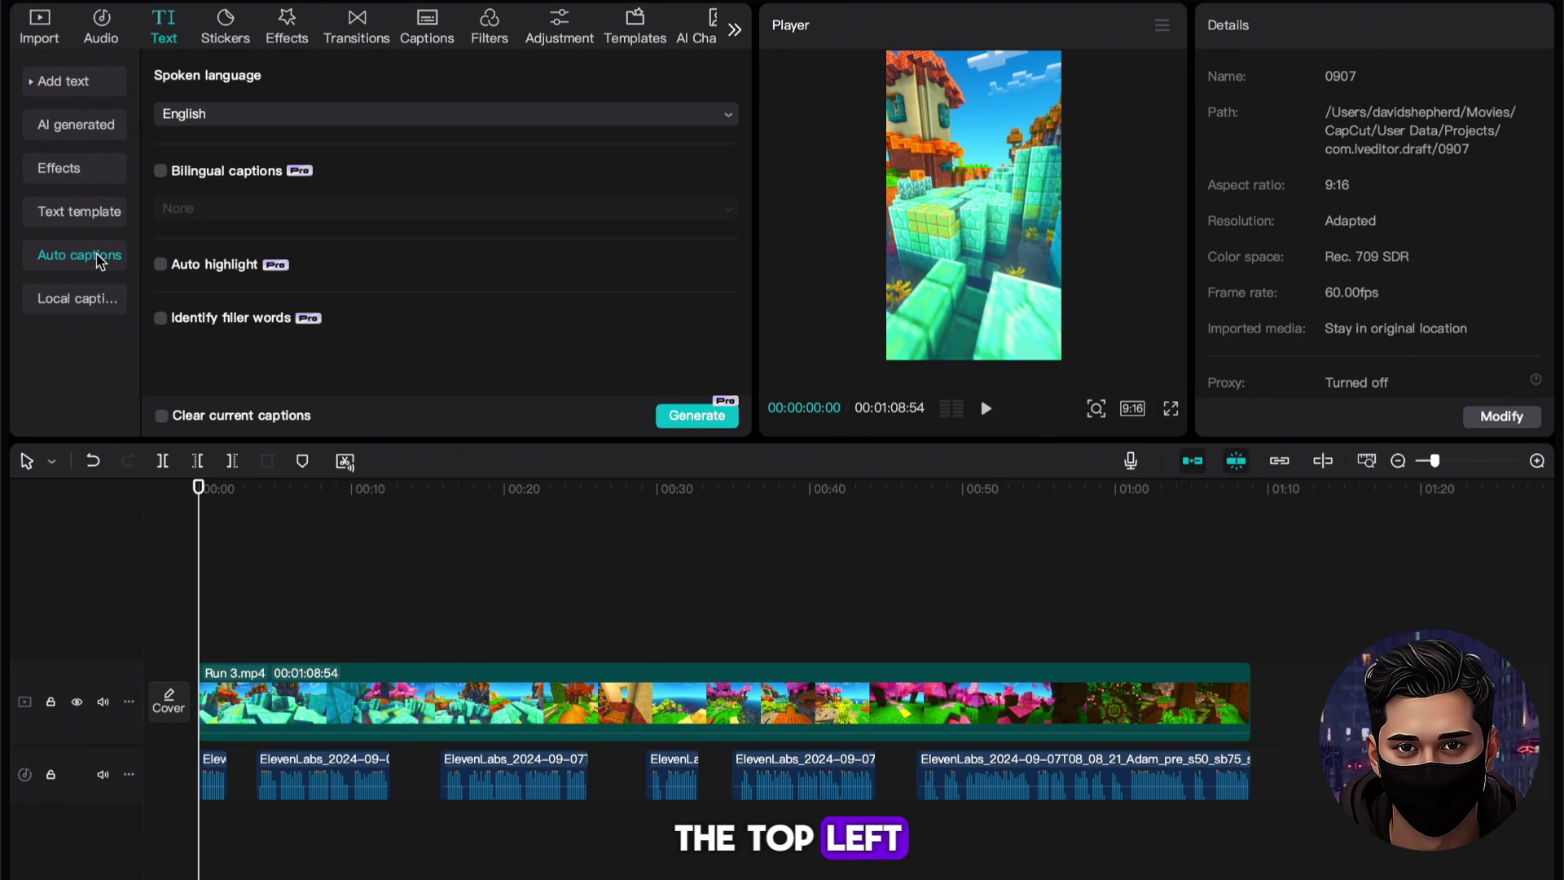
left_click(697, 416)
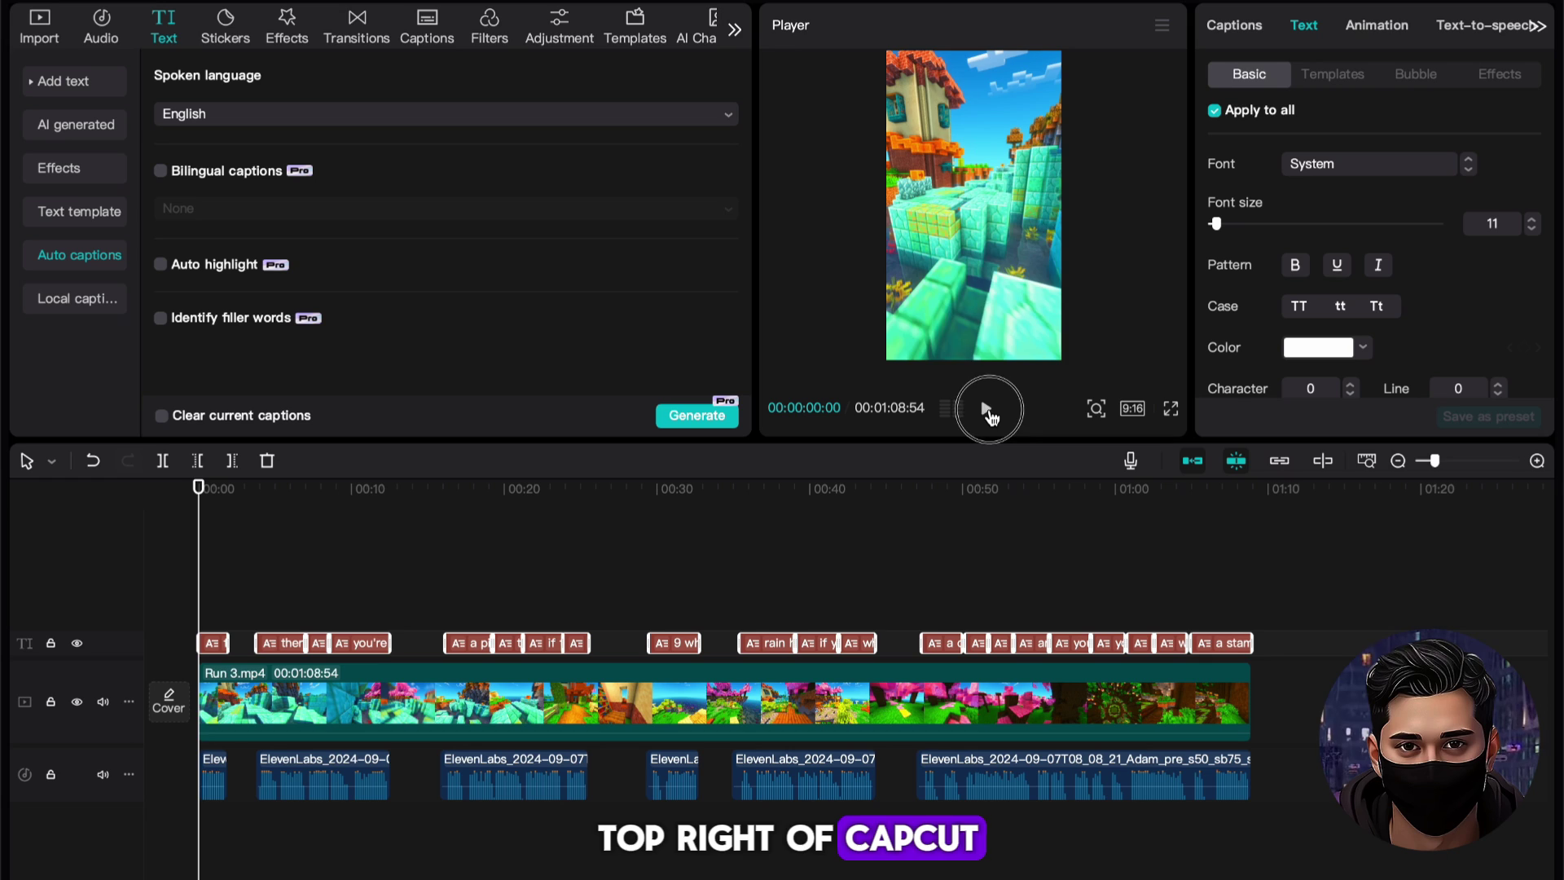
left_click(987, 409)
left_click(987, 408)
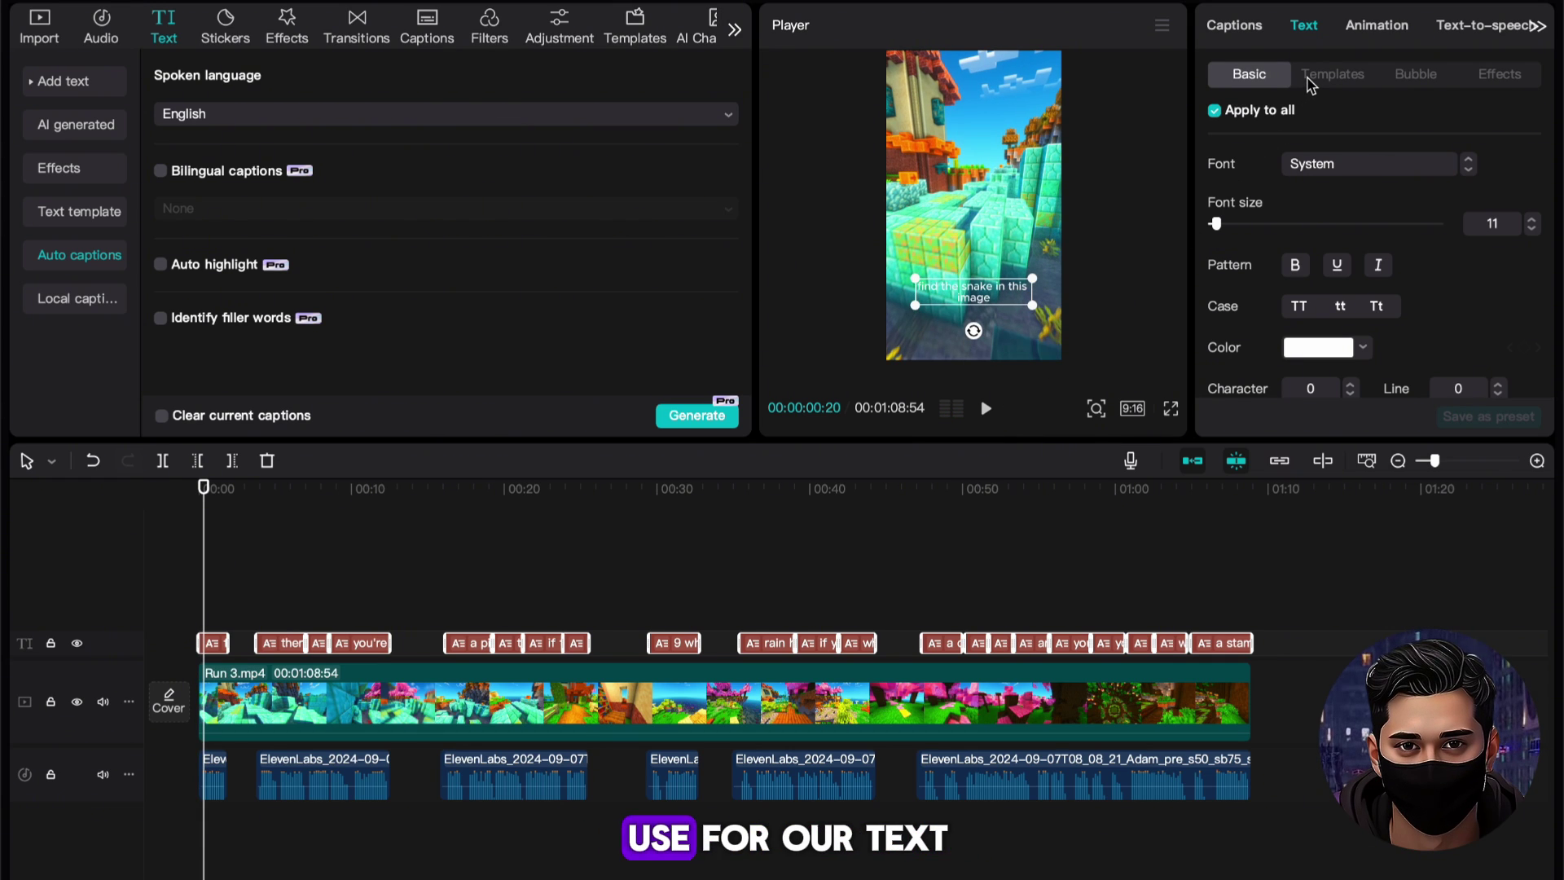
Apply a bold caption template to all captions, raise them in the frame, and play back.
left_click(1311, 82)
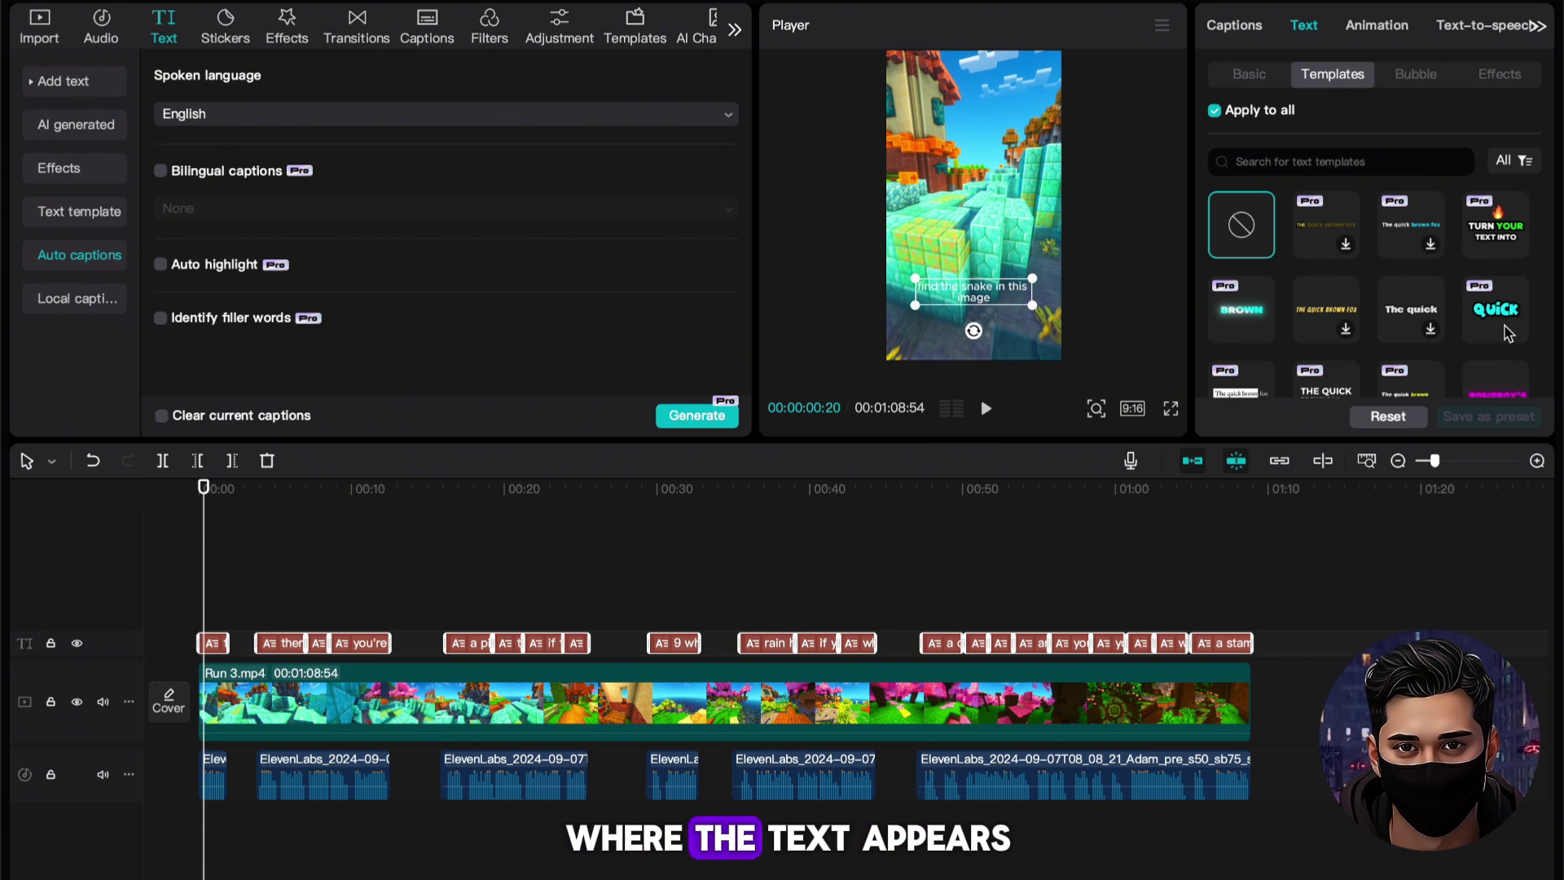
left_click(1483, 332)
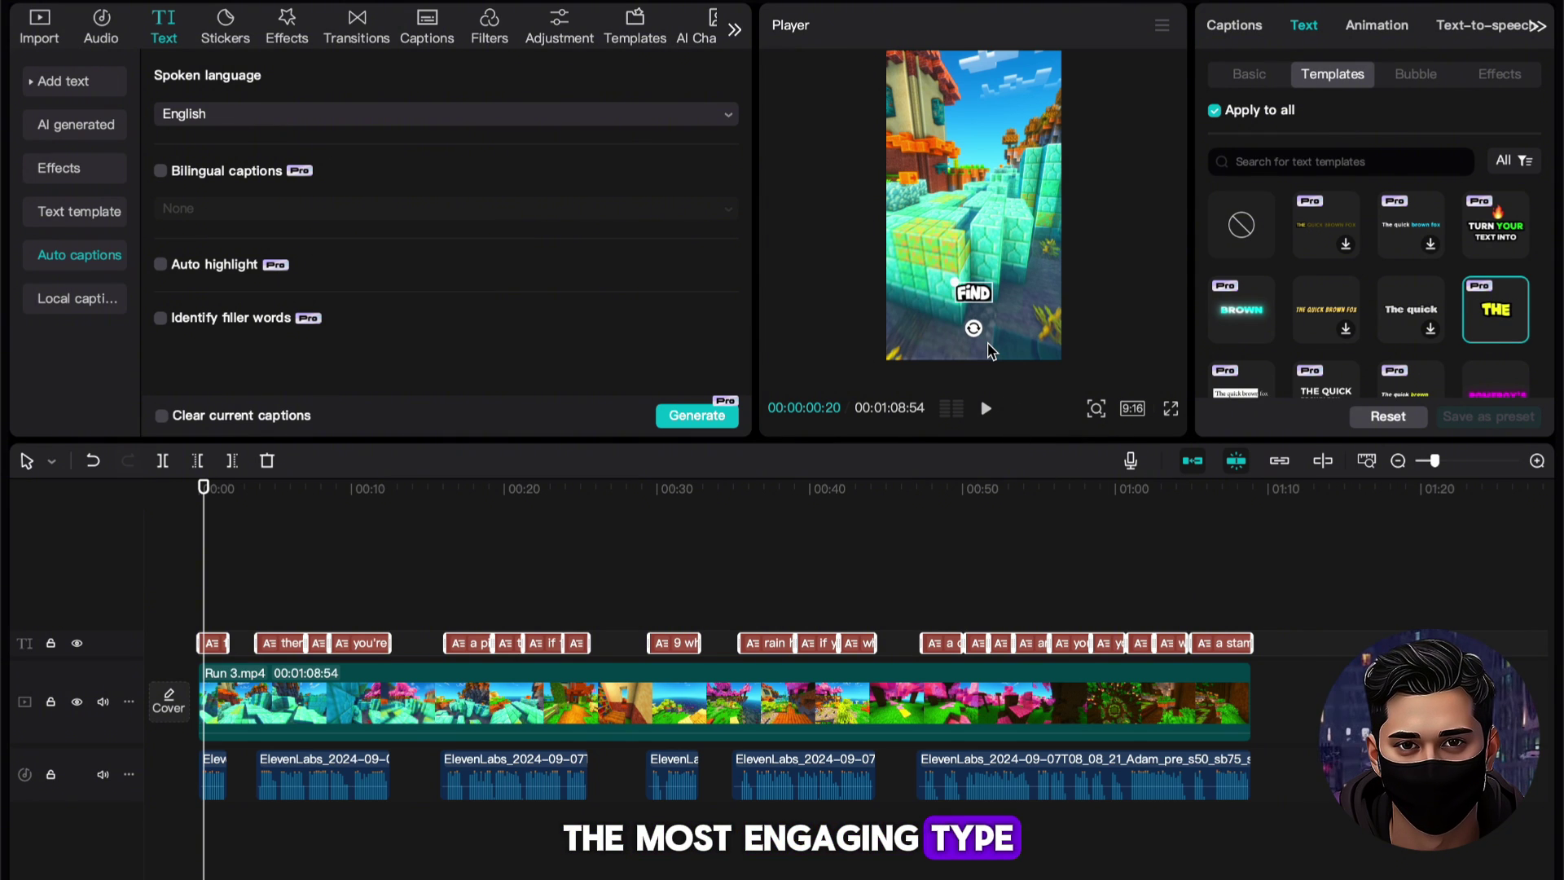
left_click_drag(974, 295, 973, 210)
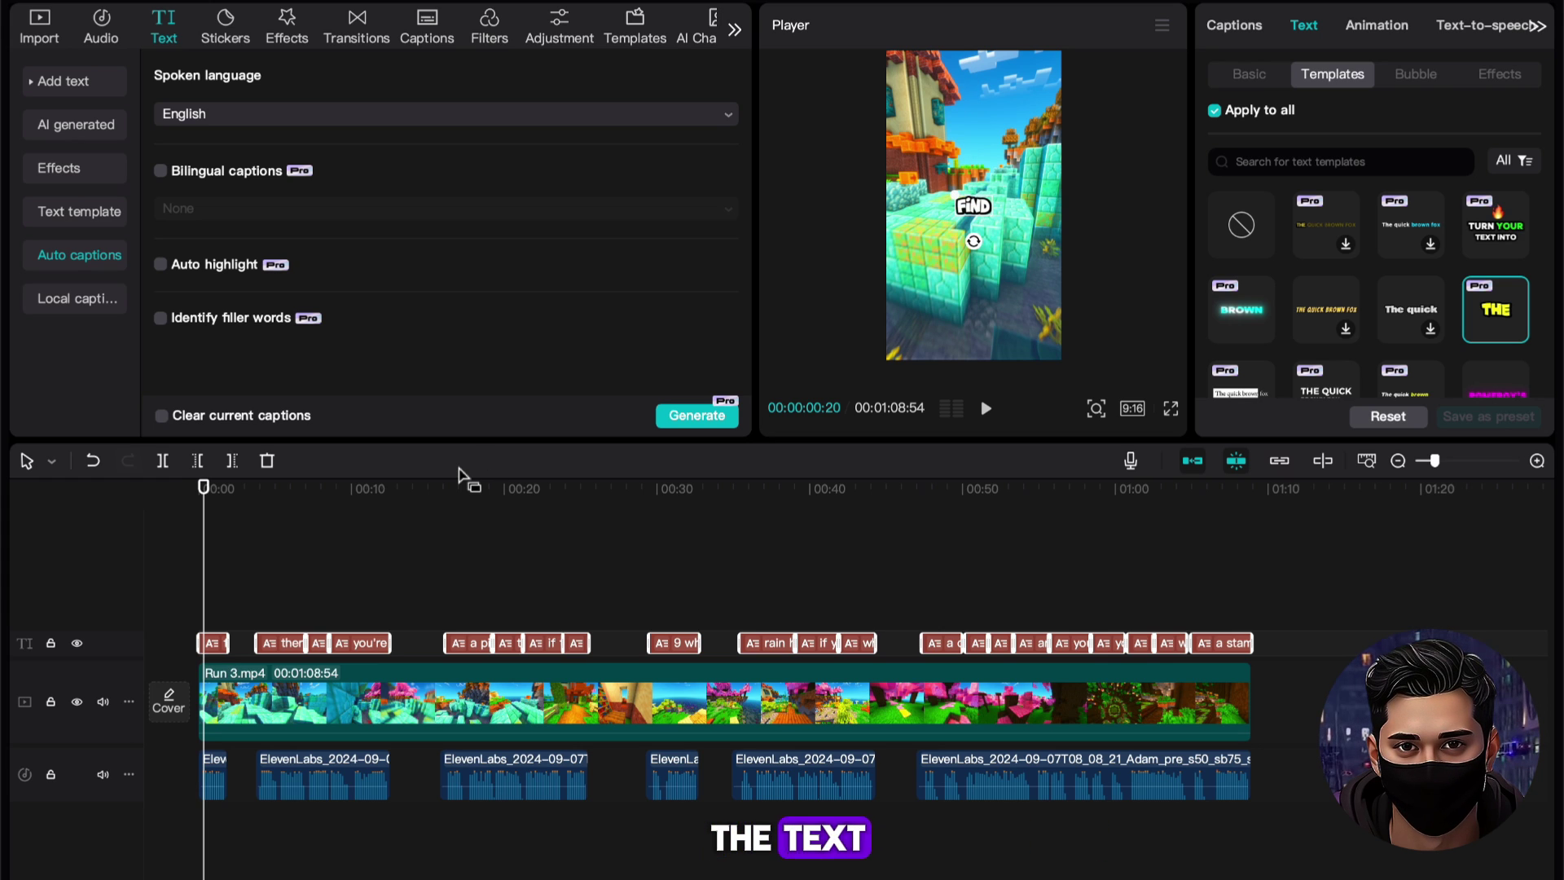
key("space")
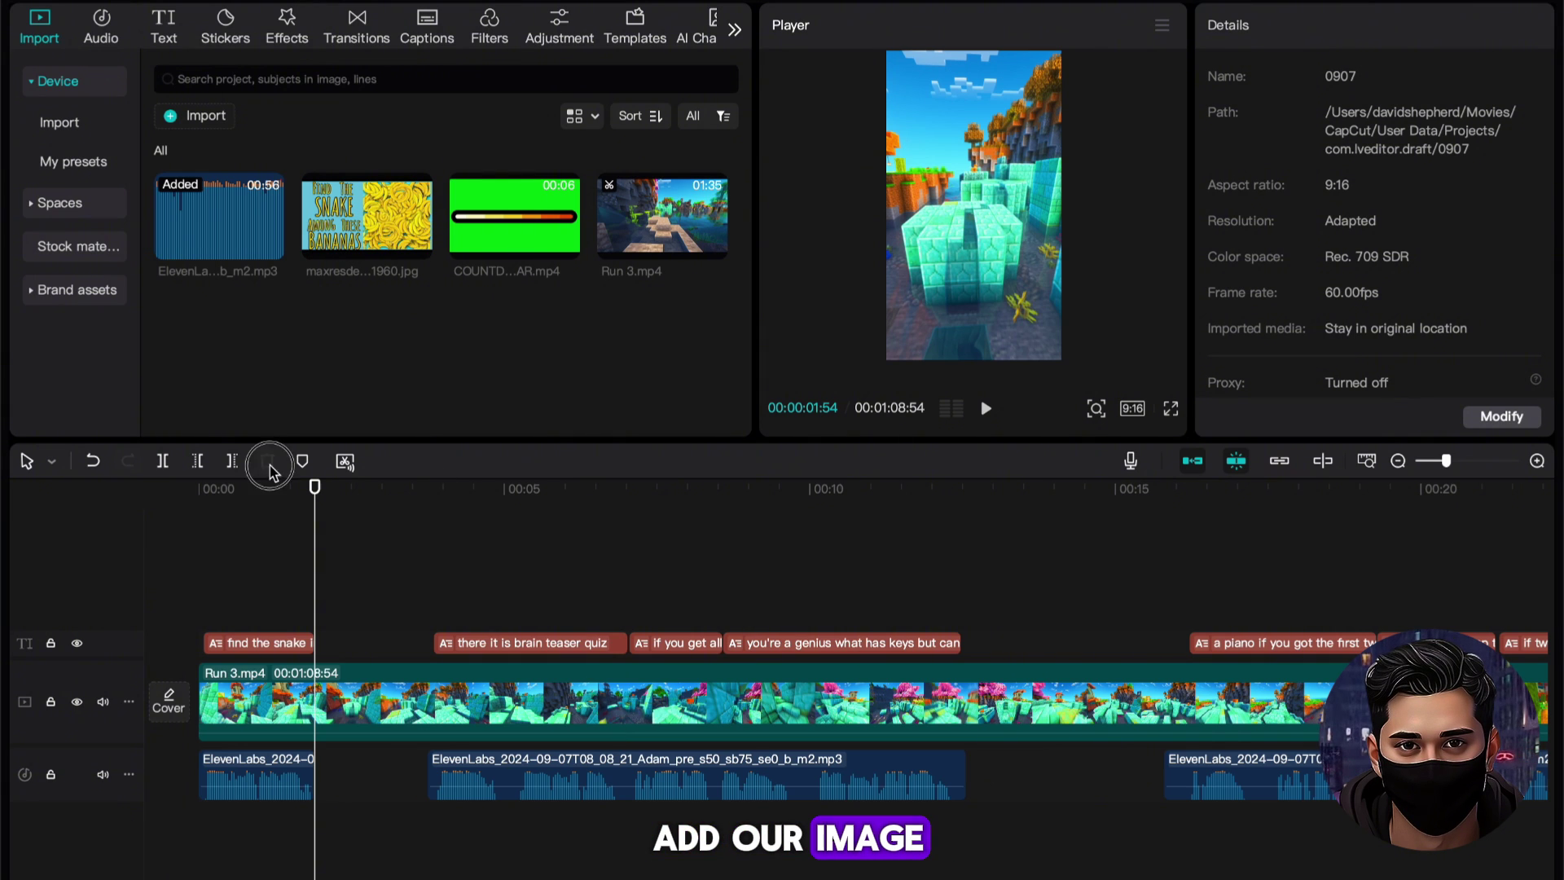
Place maxresdefault-408221960.jpg on a track above the gameplay, extended to 00:00:05:04.
left_click_drag(366, 216, 198, 628)
left_click_drag(323, 617, 508, 623)
right_click(447, 627)
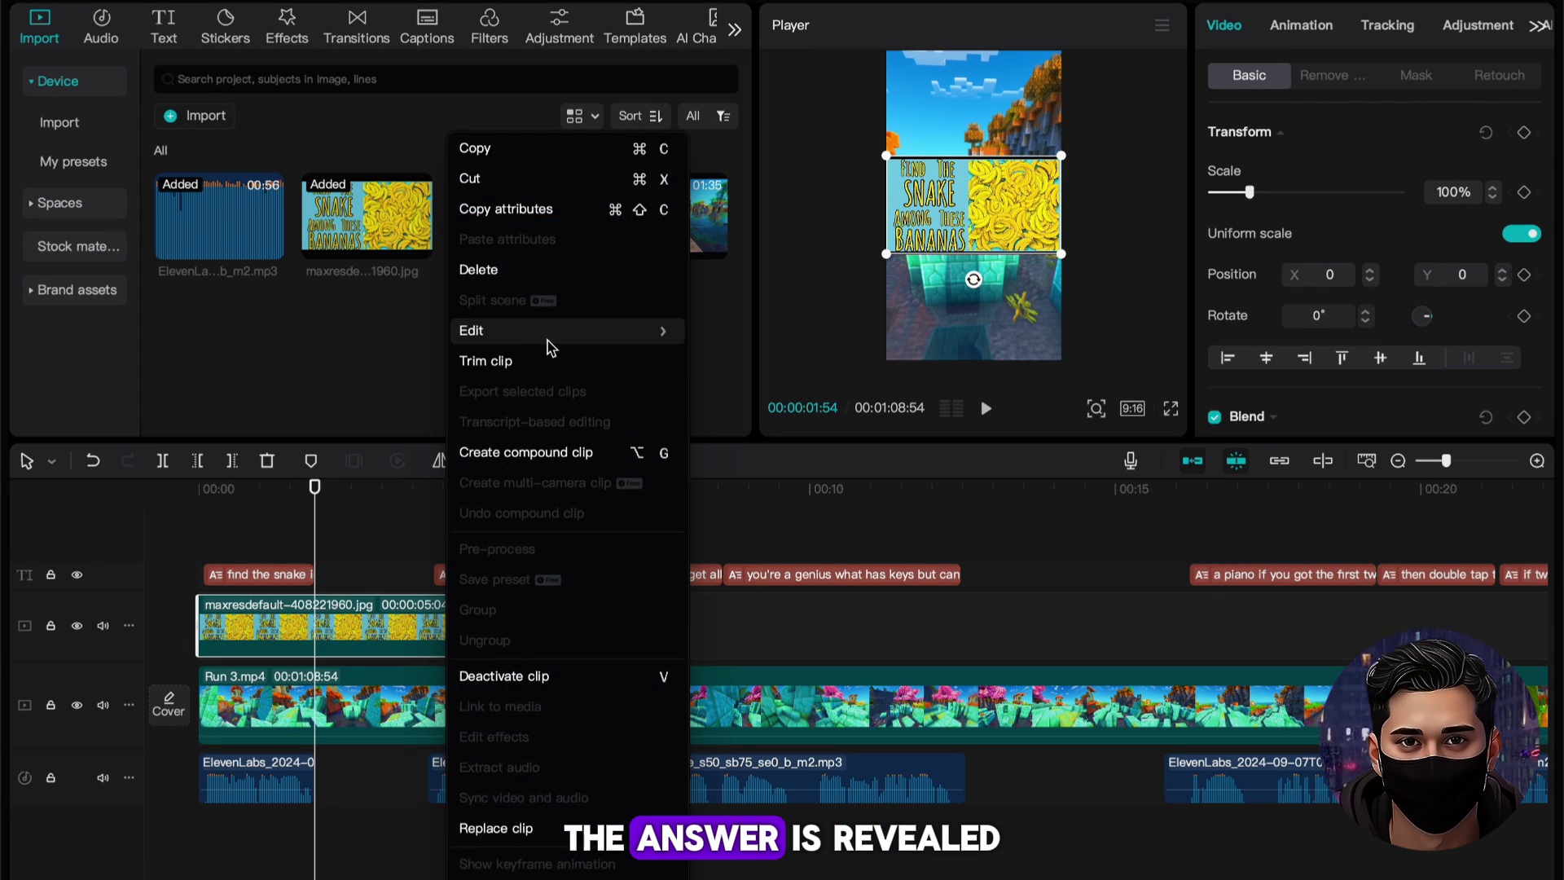
Crop the quiz image to just the bananas half, trimming the top, bottom and right edges slightly.
mouse_move(629, 329)
left_click(729, 450)
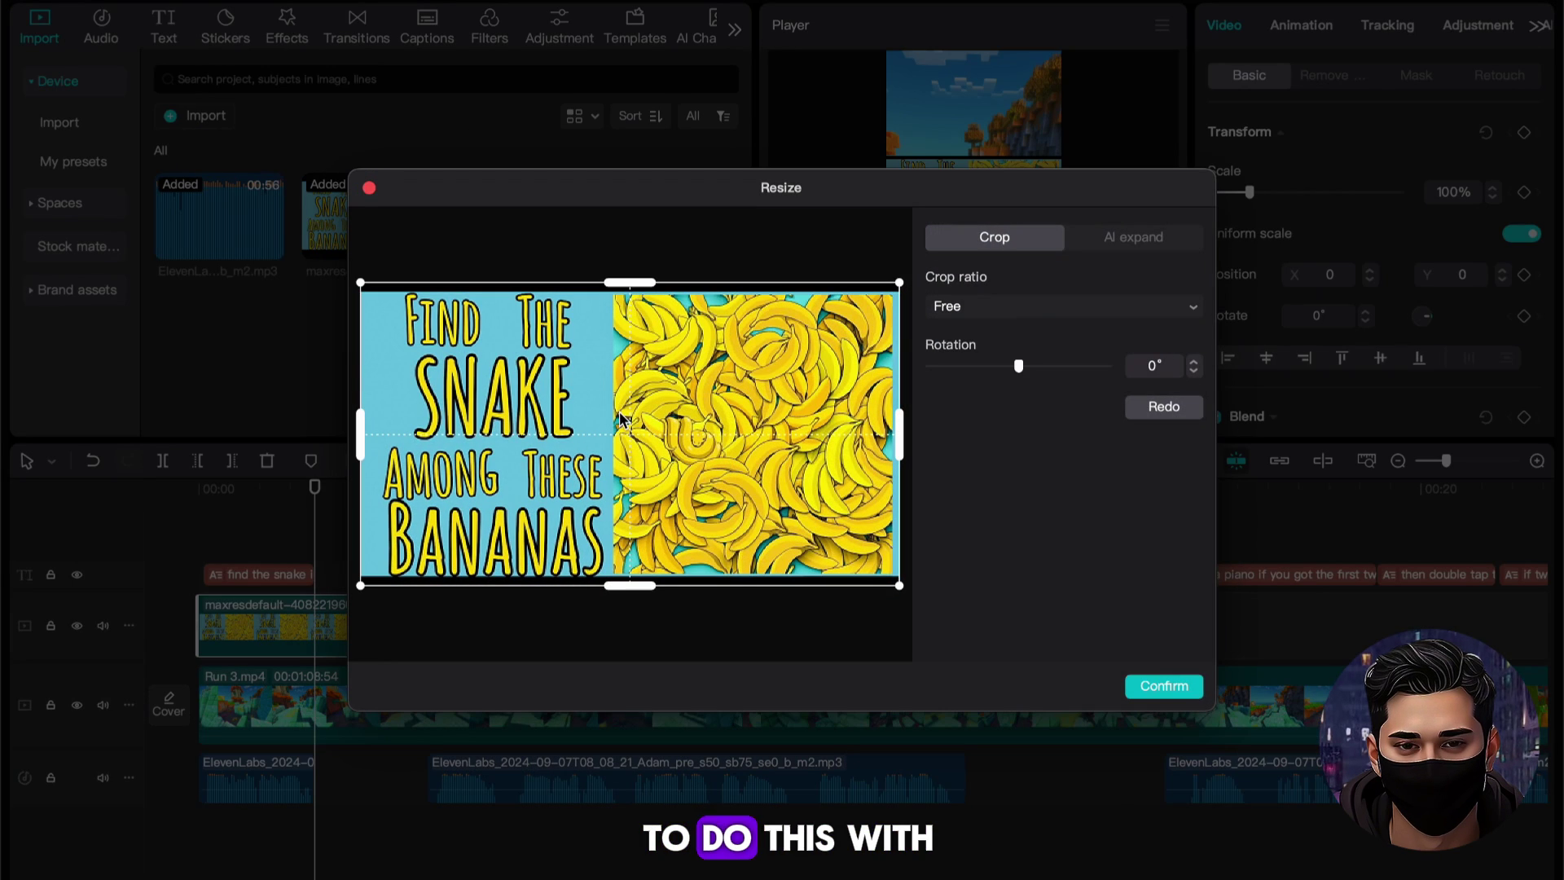
left_click_drag(364, 436, 617, 422)
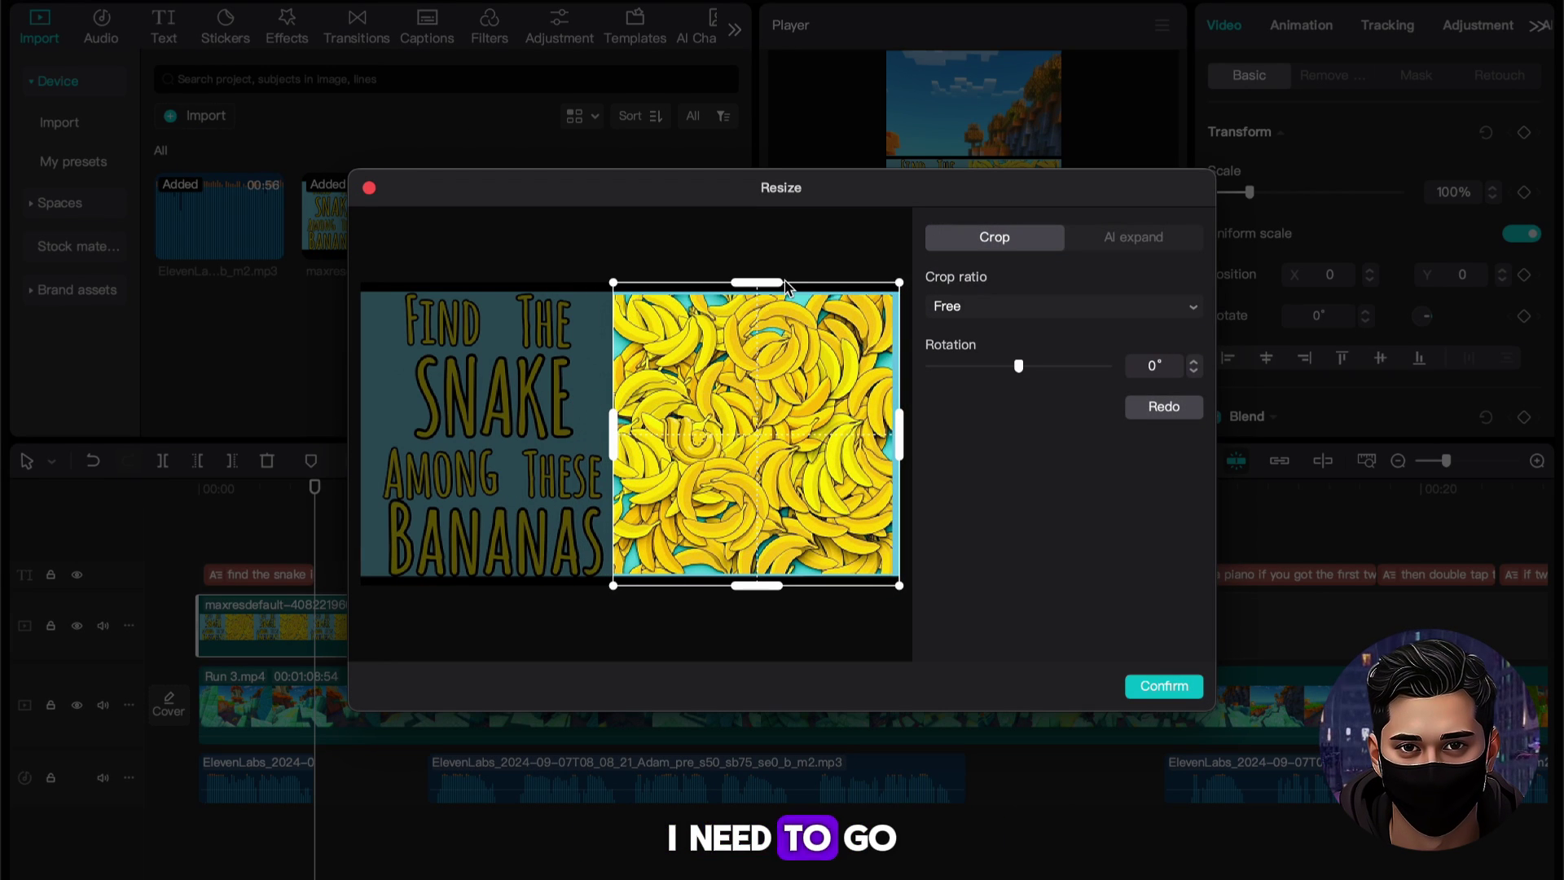
left_click_drag(786, 286, 775, 298)
left_click_drag(758, 586, 758, 576)
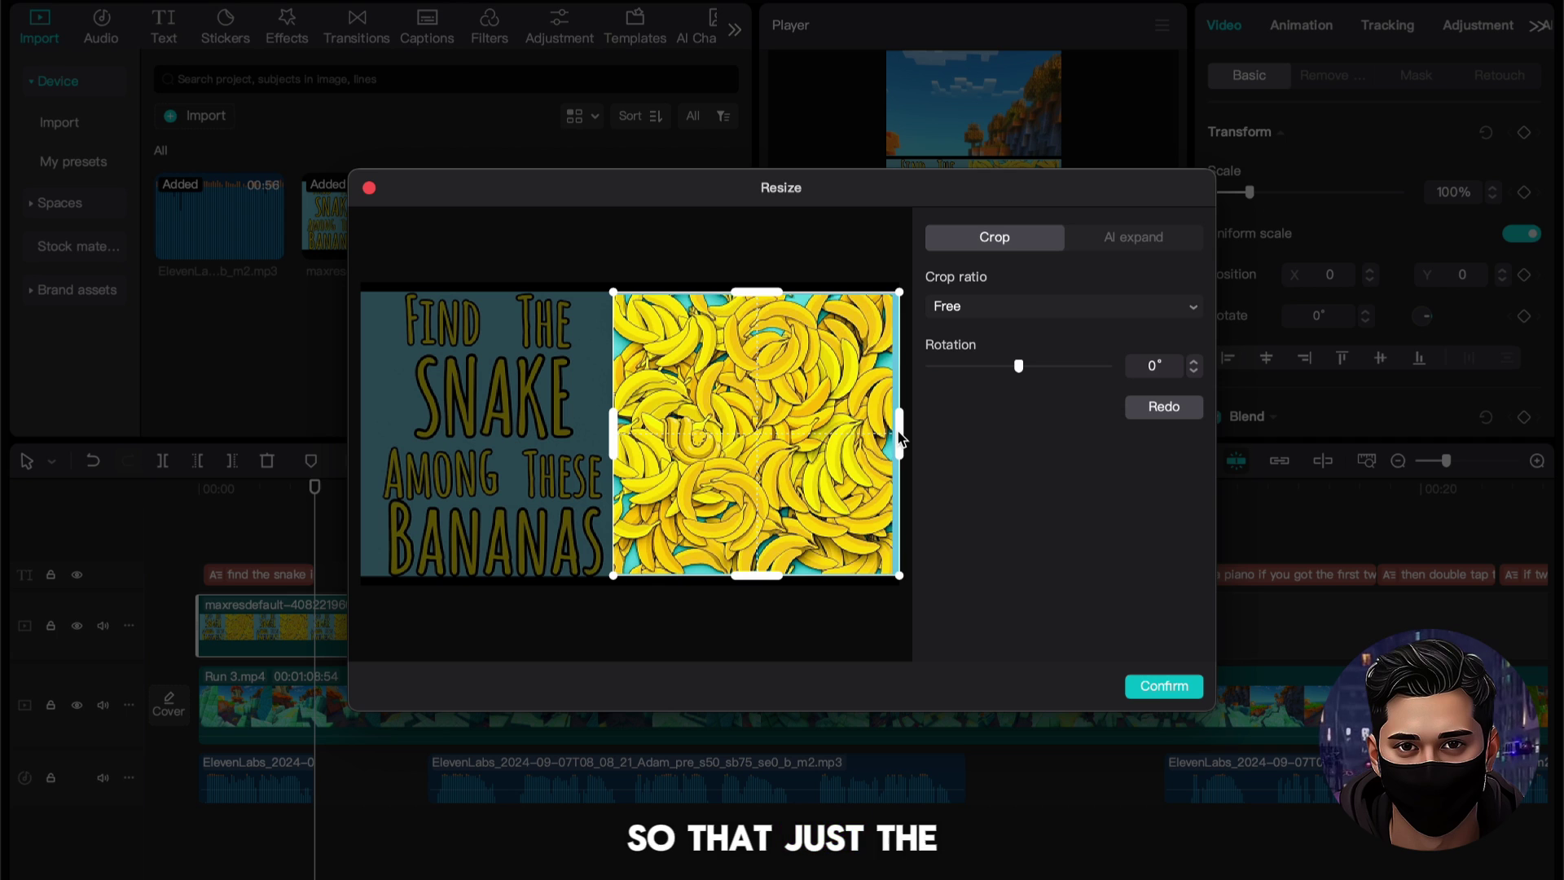
left_click_drag(899, 436, 890, 431)
left_click(1165, 686)
Scale the cropped bananas image to 74%, move it to the top of the frame, and preview it.
left_click_drag(1033, 261, 1006, 171)
left_click(232, 539)
key("space")
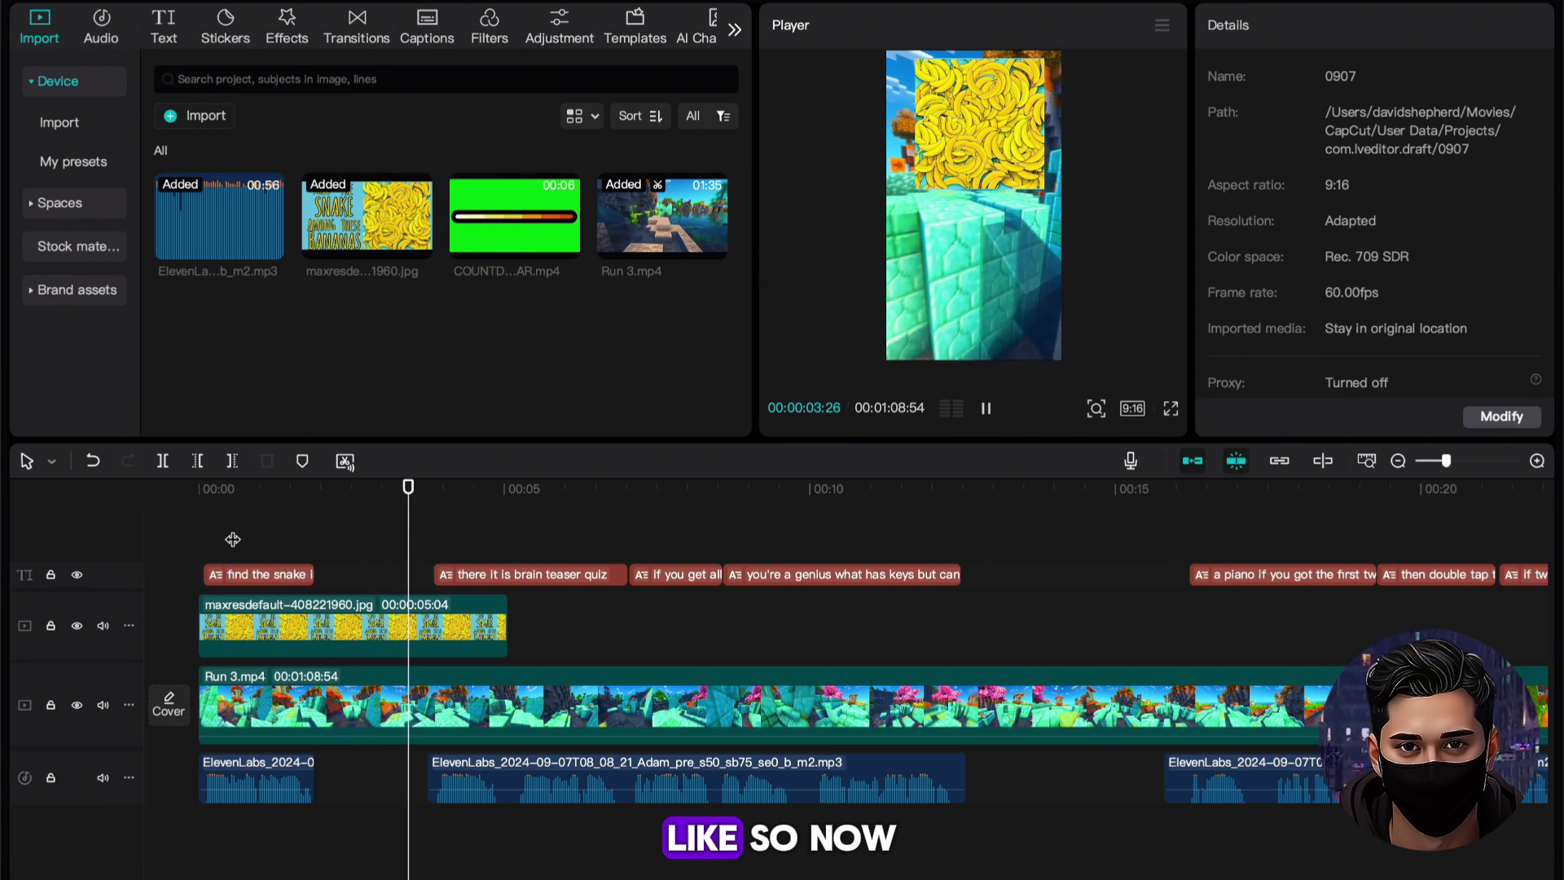
left_click_drag(494, 489, 430, 494)
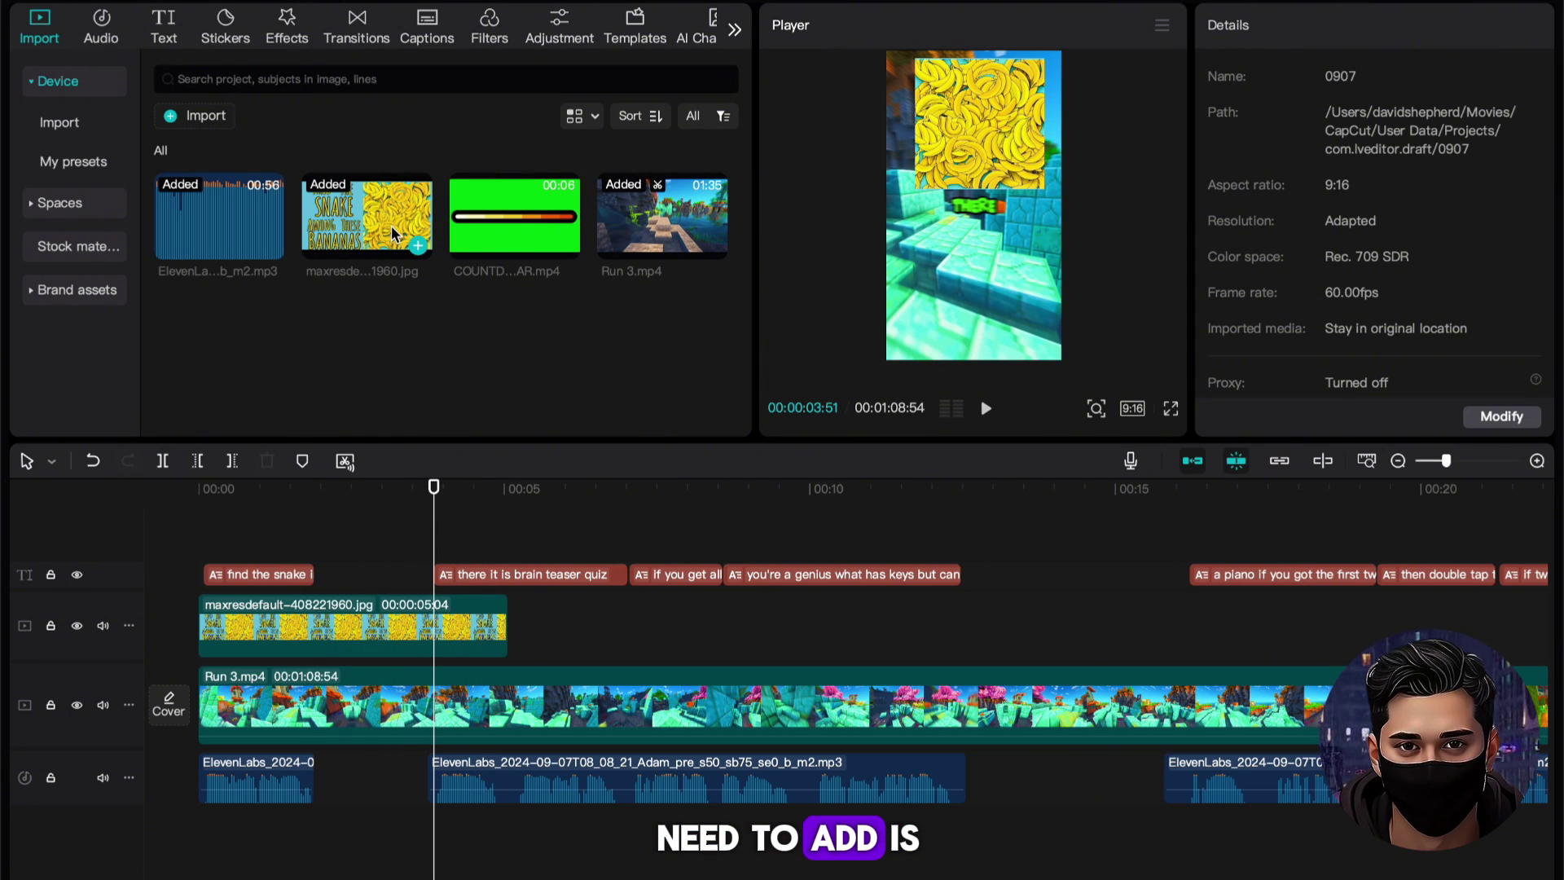
Search the stickers for 'cir' and add the red circle sticker at about 3.5 seconds.
left_click(226, 24)
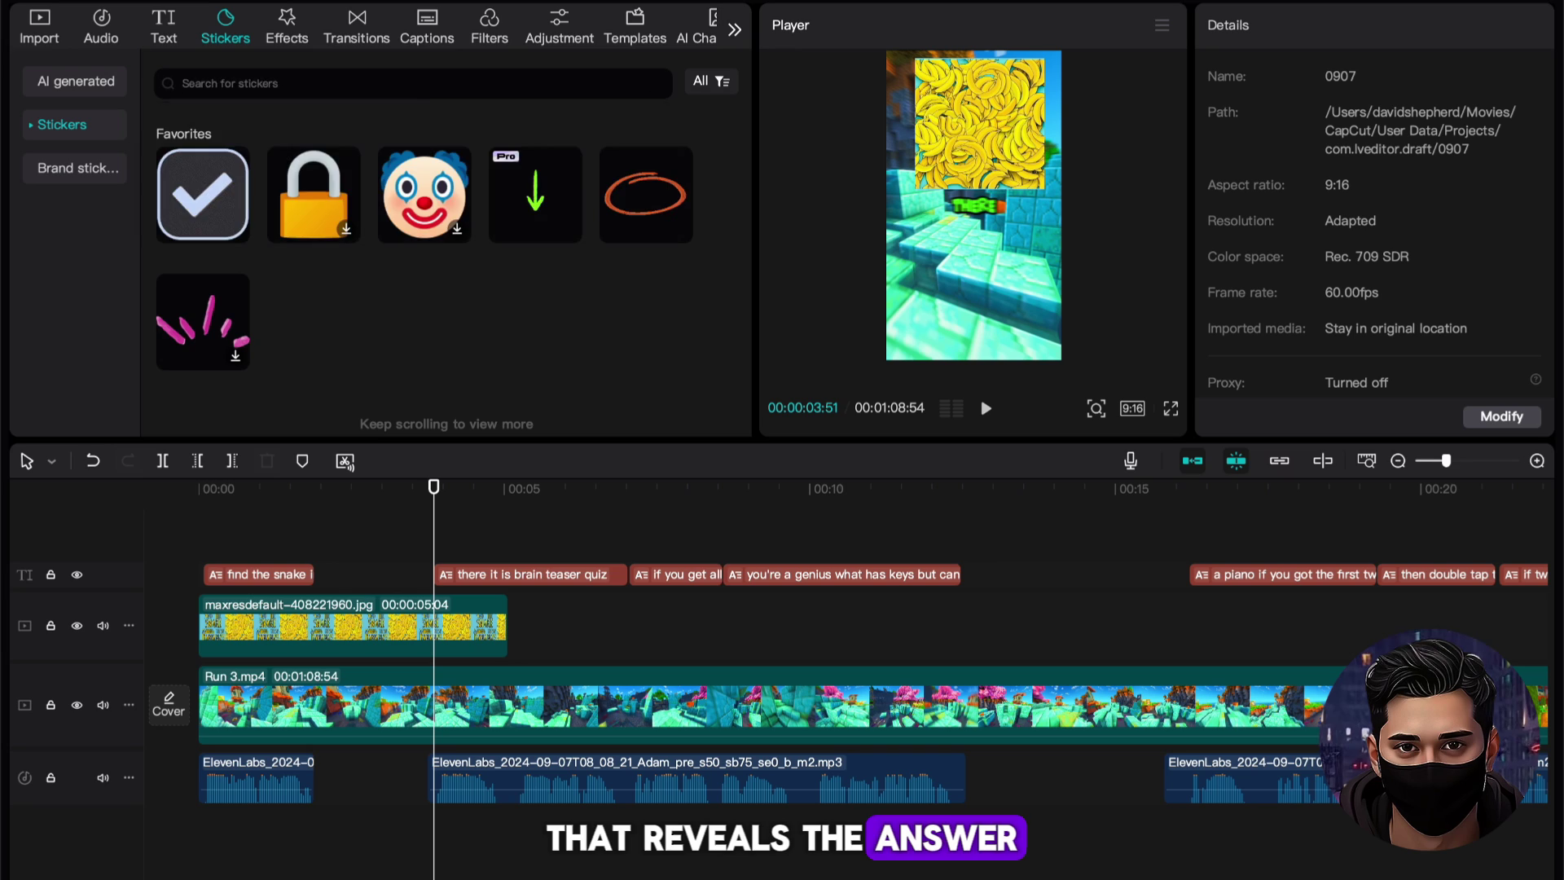
left_click(429, 87)
type("cir")
key("Return")
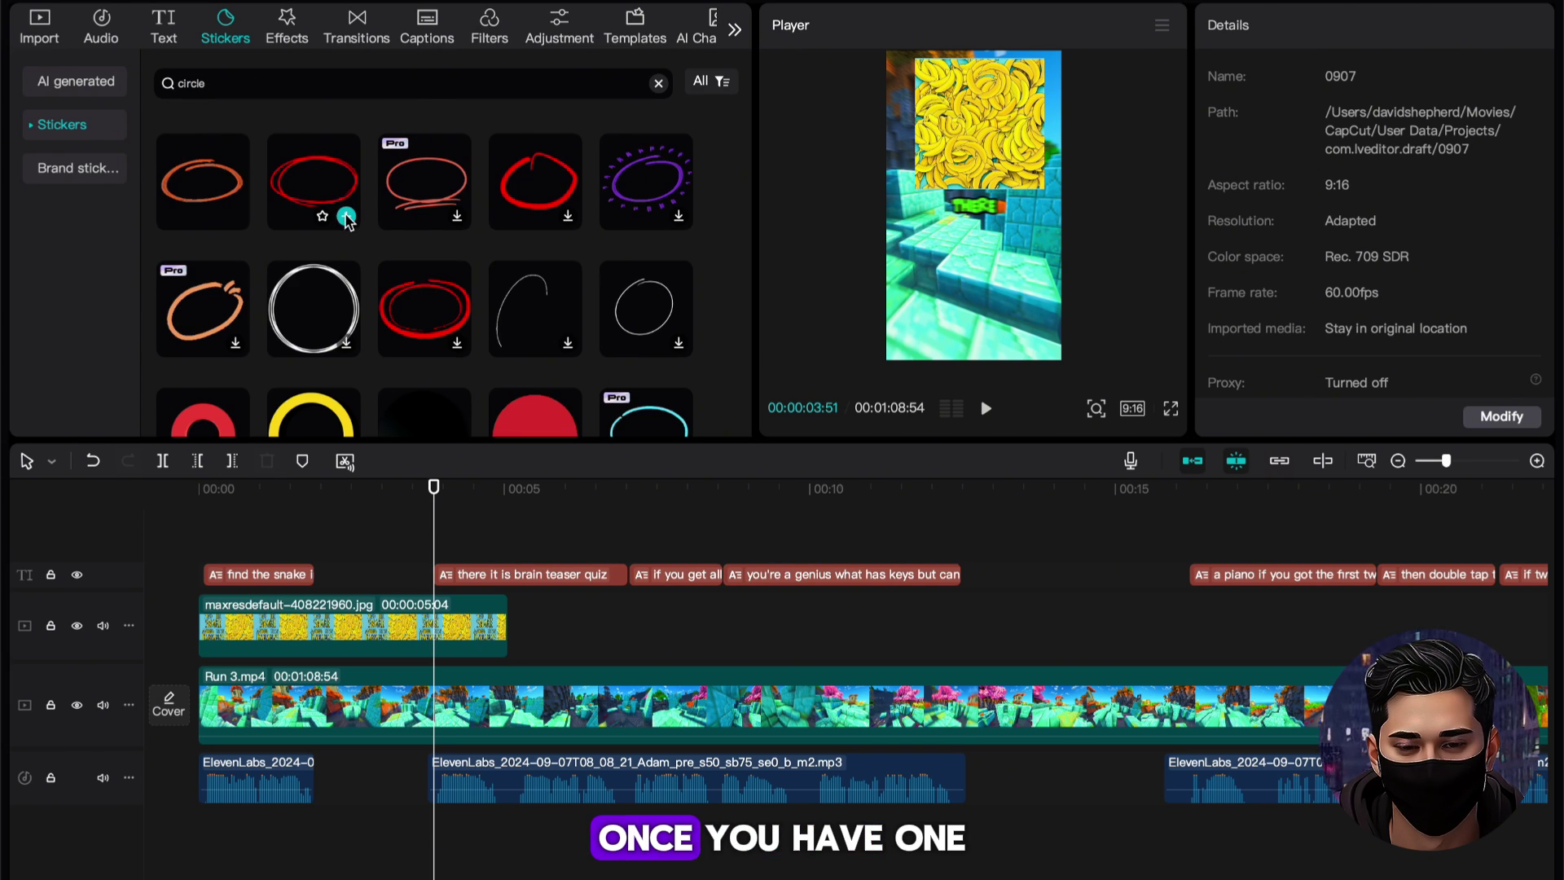
left_click(347, 216)
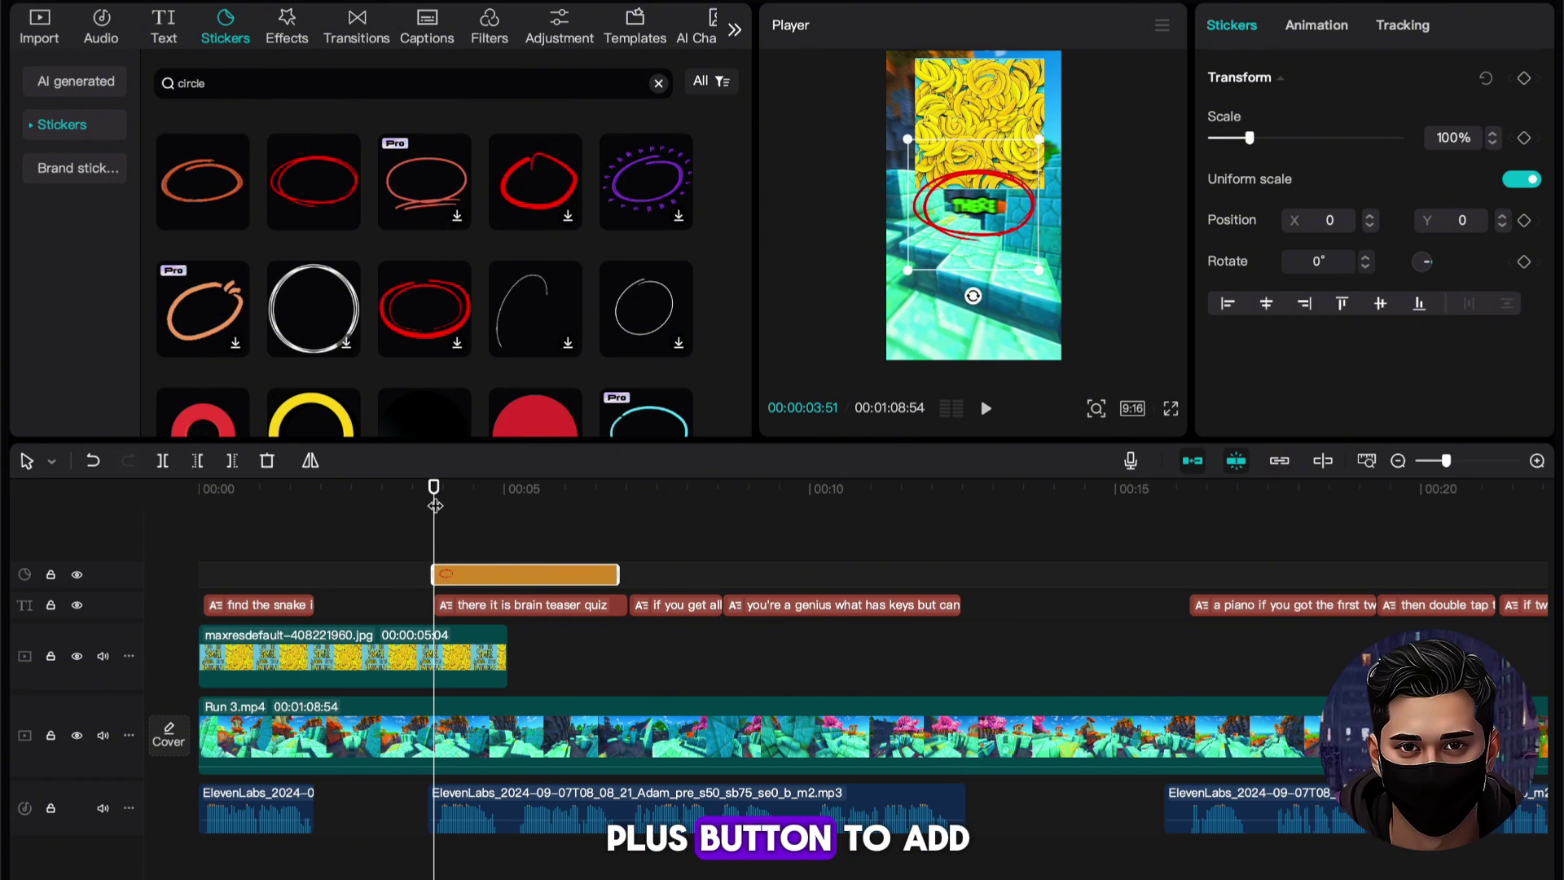
Cut the circle sticker at 00:00:05:04 so it ends with the quiz image.
left_click_drag(433, 487, 508, 493)
key("w")
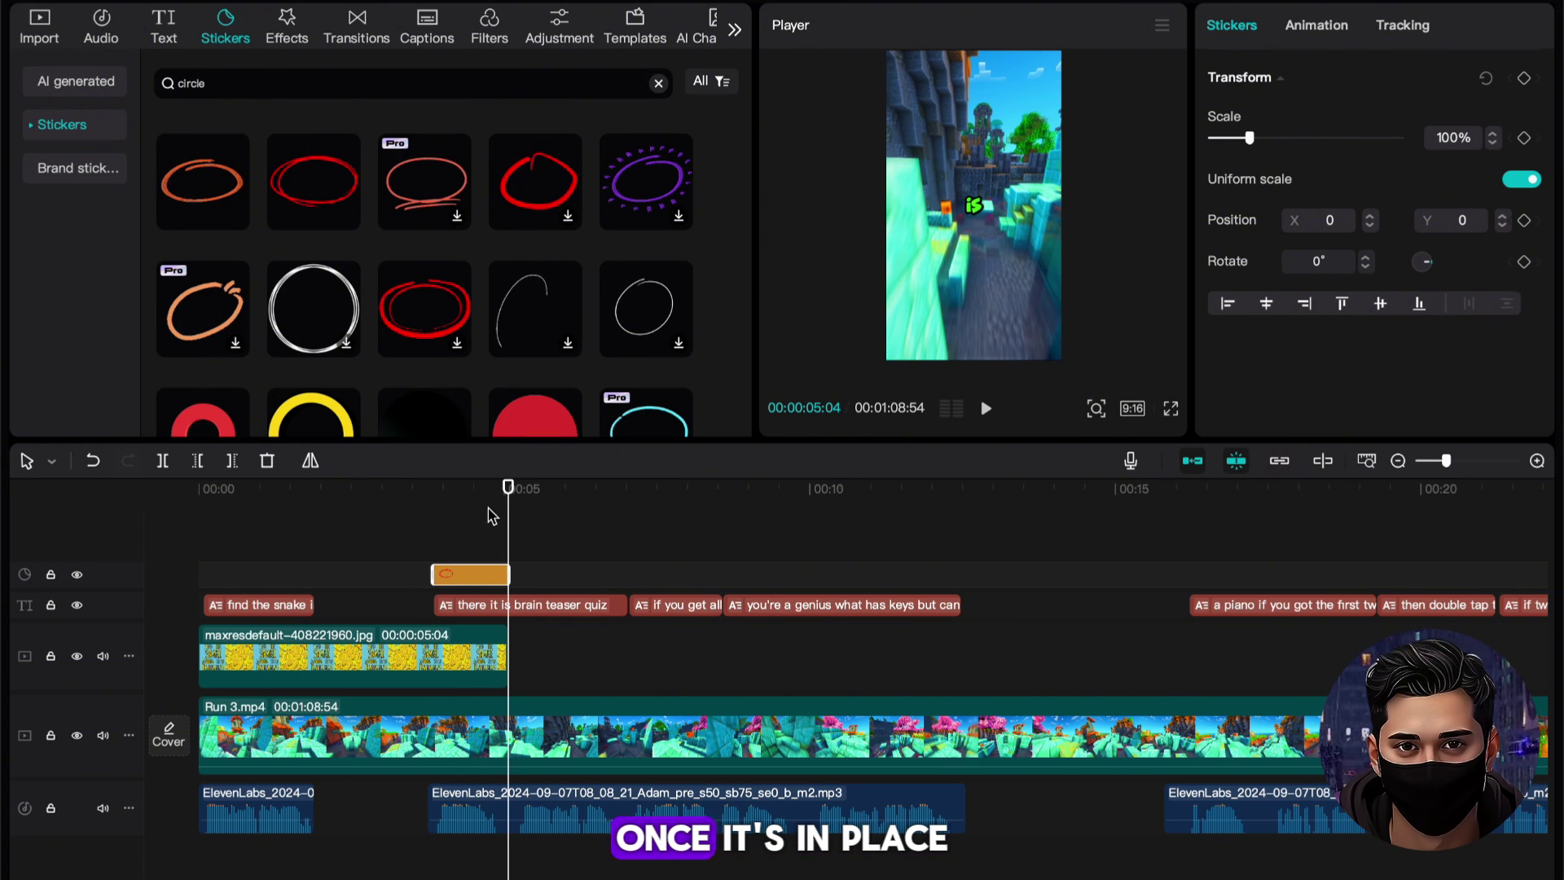
left_click(478, 521)
left_click(482, 574)
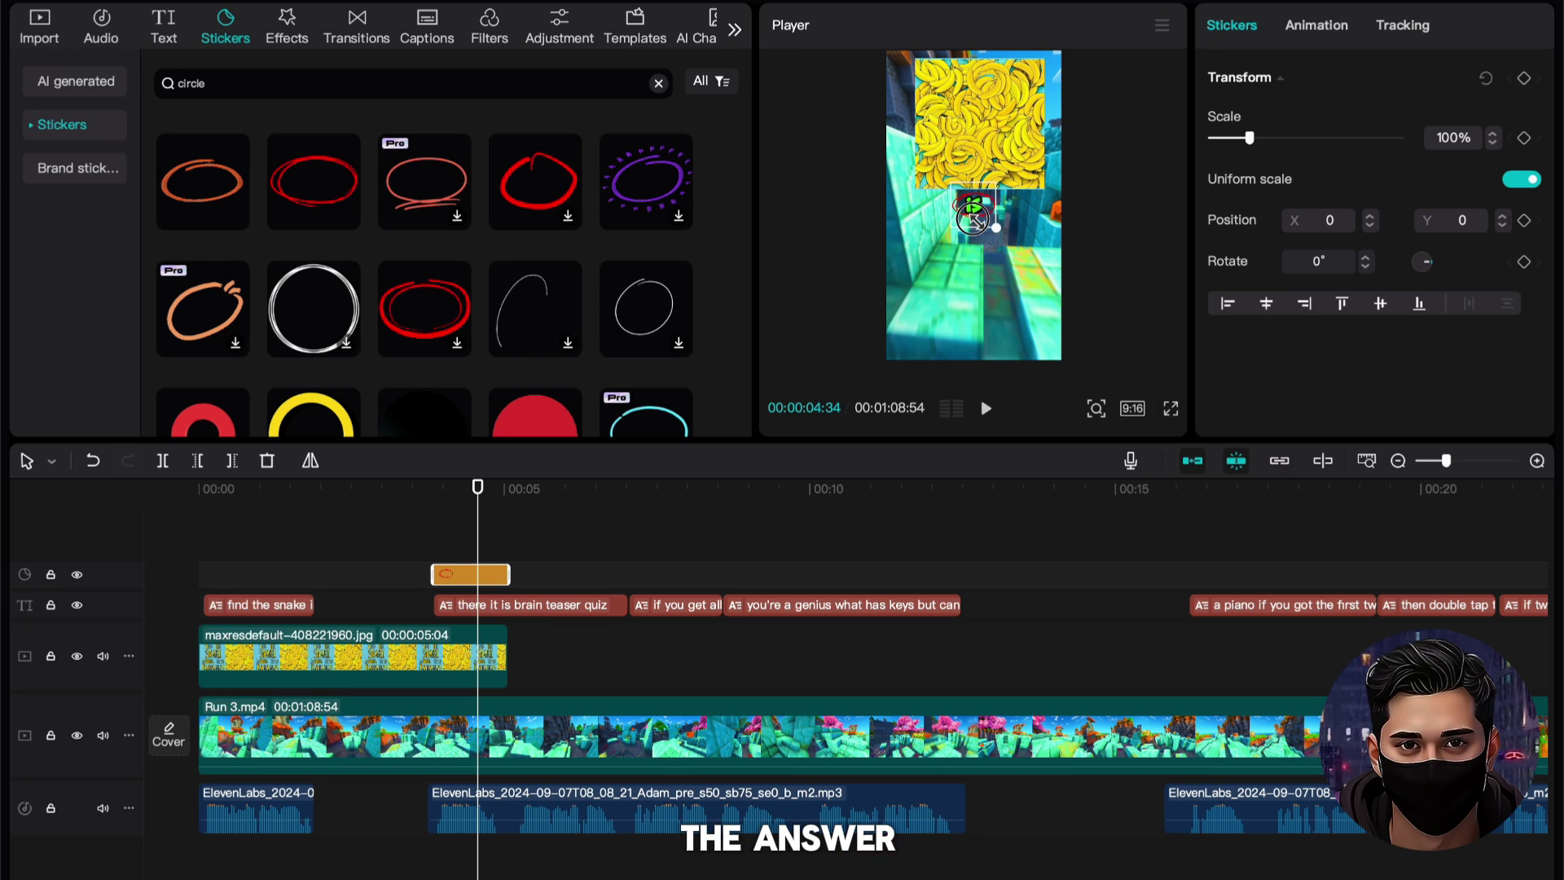
Shrink the circle to 32% over the bananas and preview the reveal.
left_click_drag(978, 214, 959, 135)
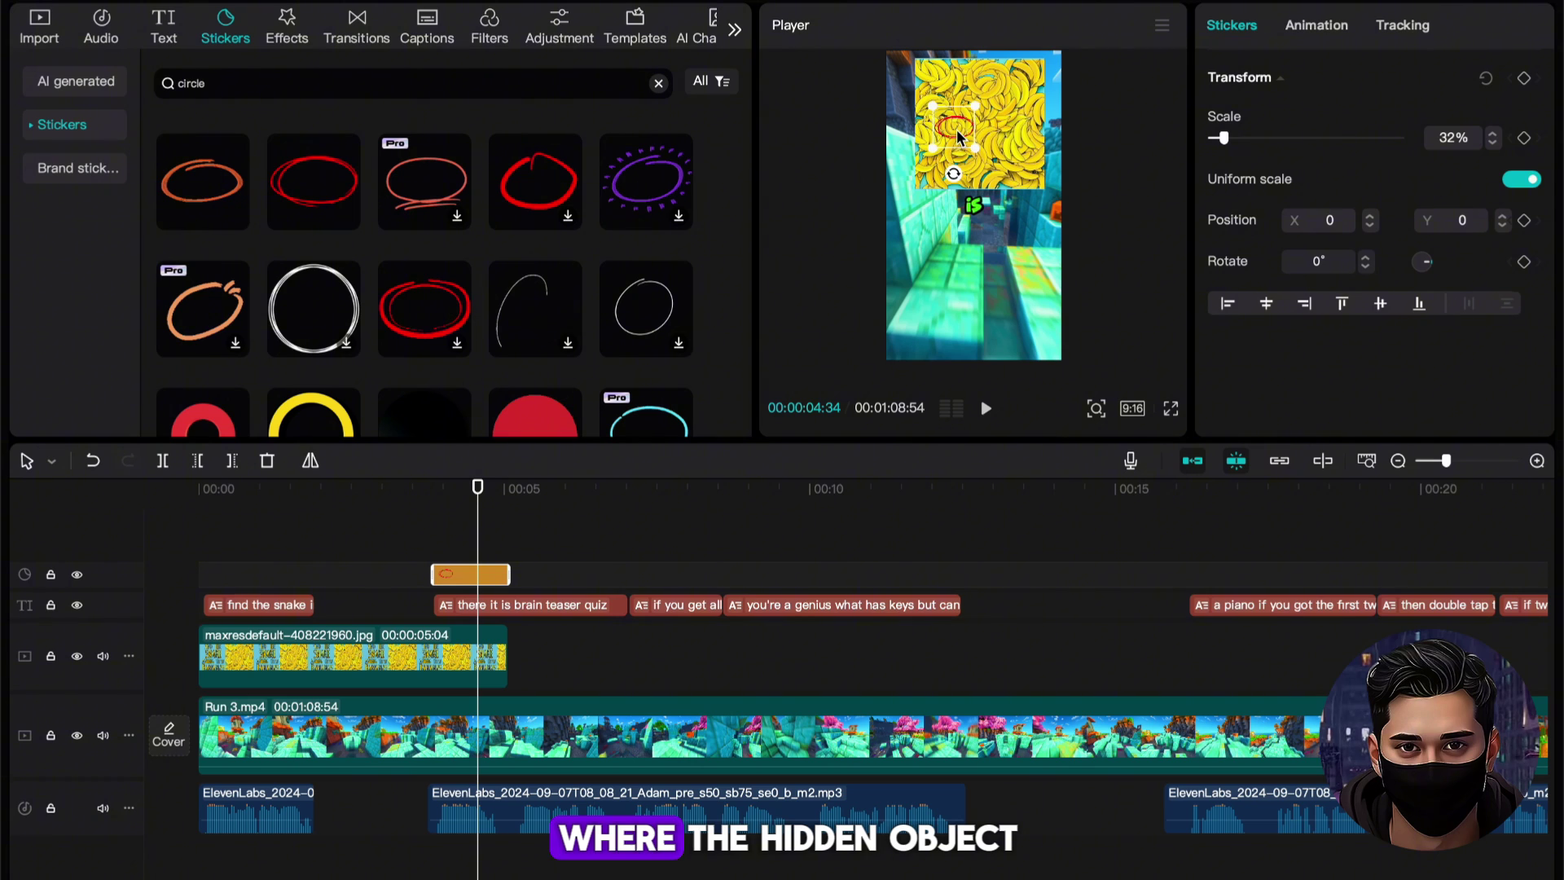
left_click(422, 583)
key("space")
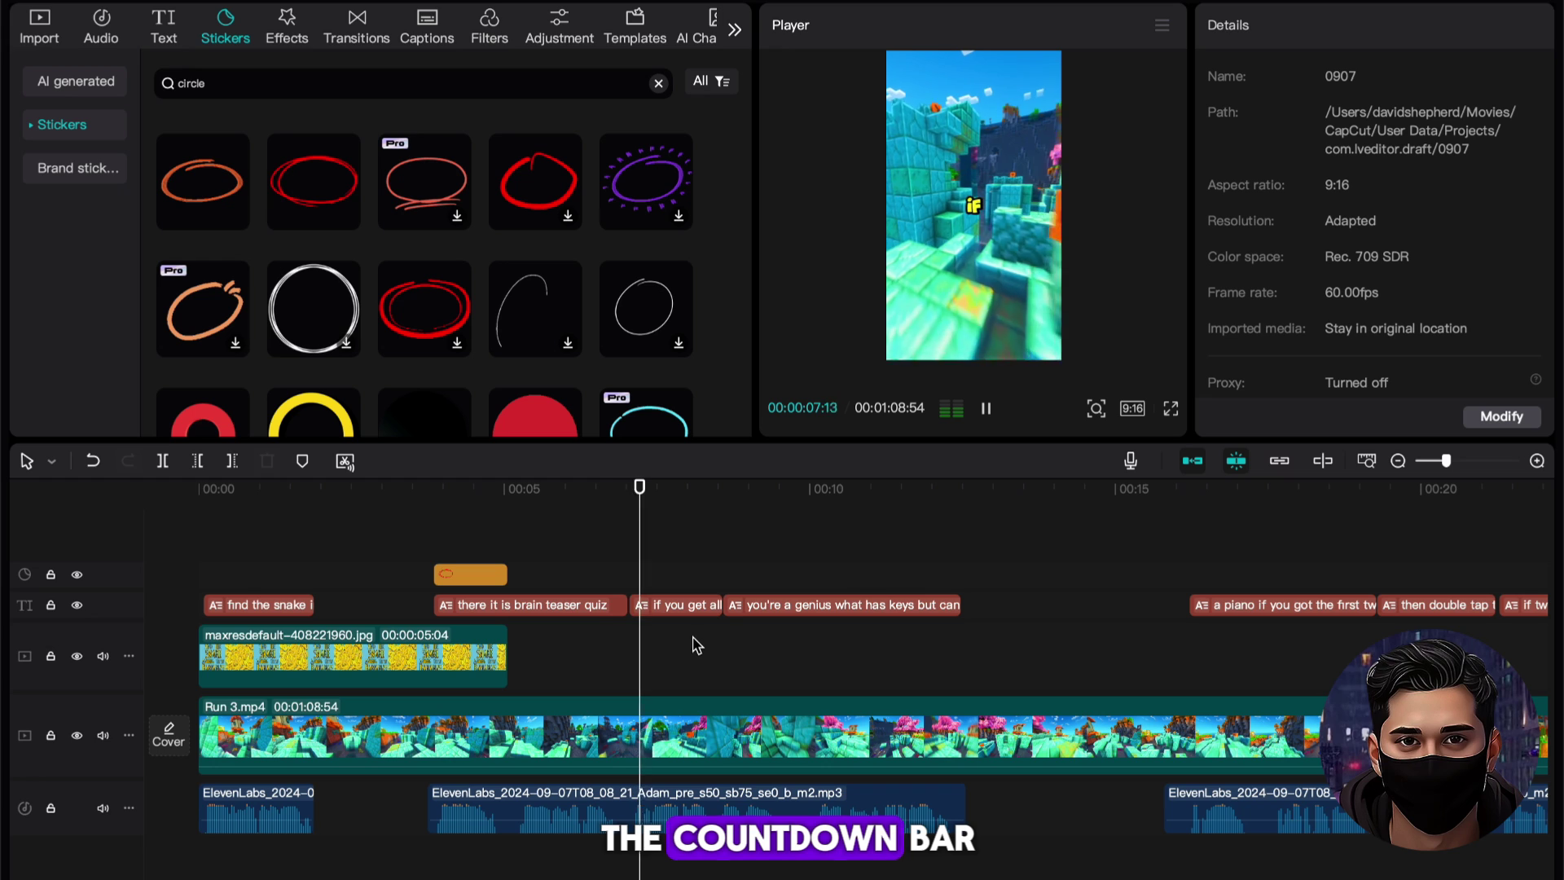
Place COUNTDOWN BAR.mp4 on a track above the gameplay just after the first riddle.
scroll(815, 661, "right", 5)
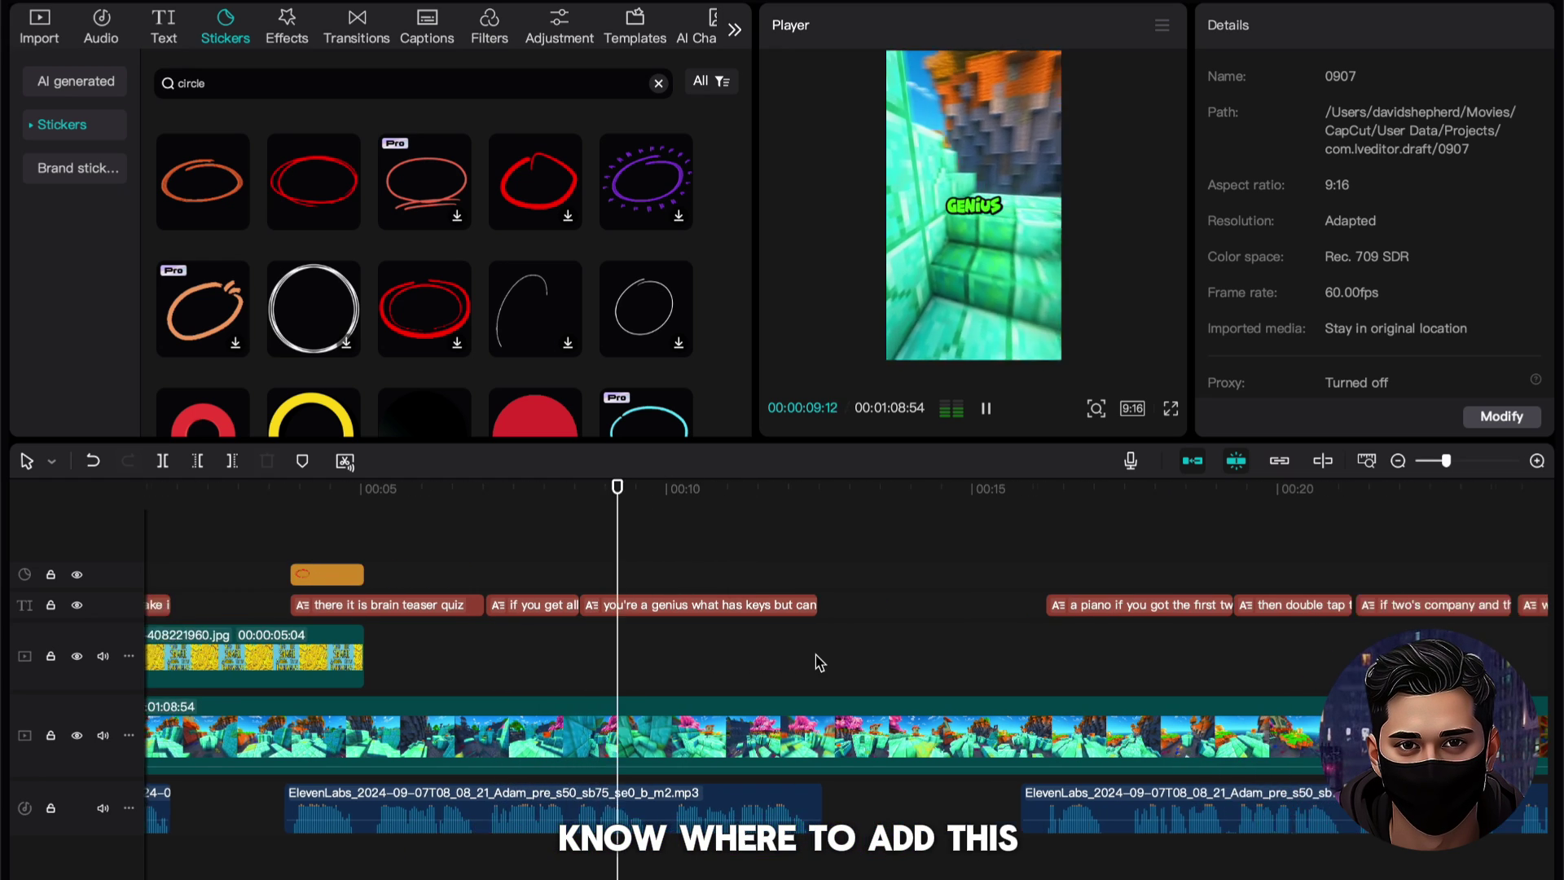
key("space")
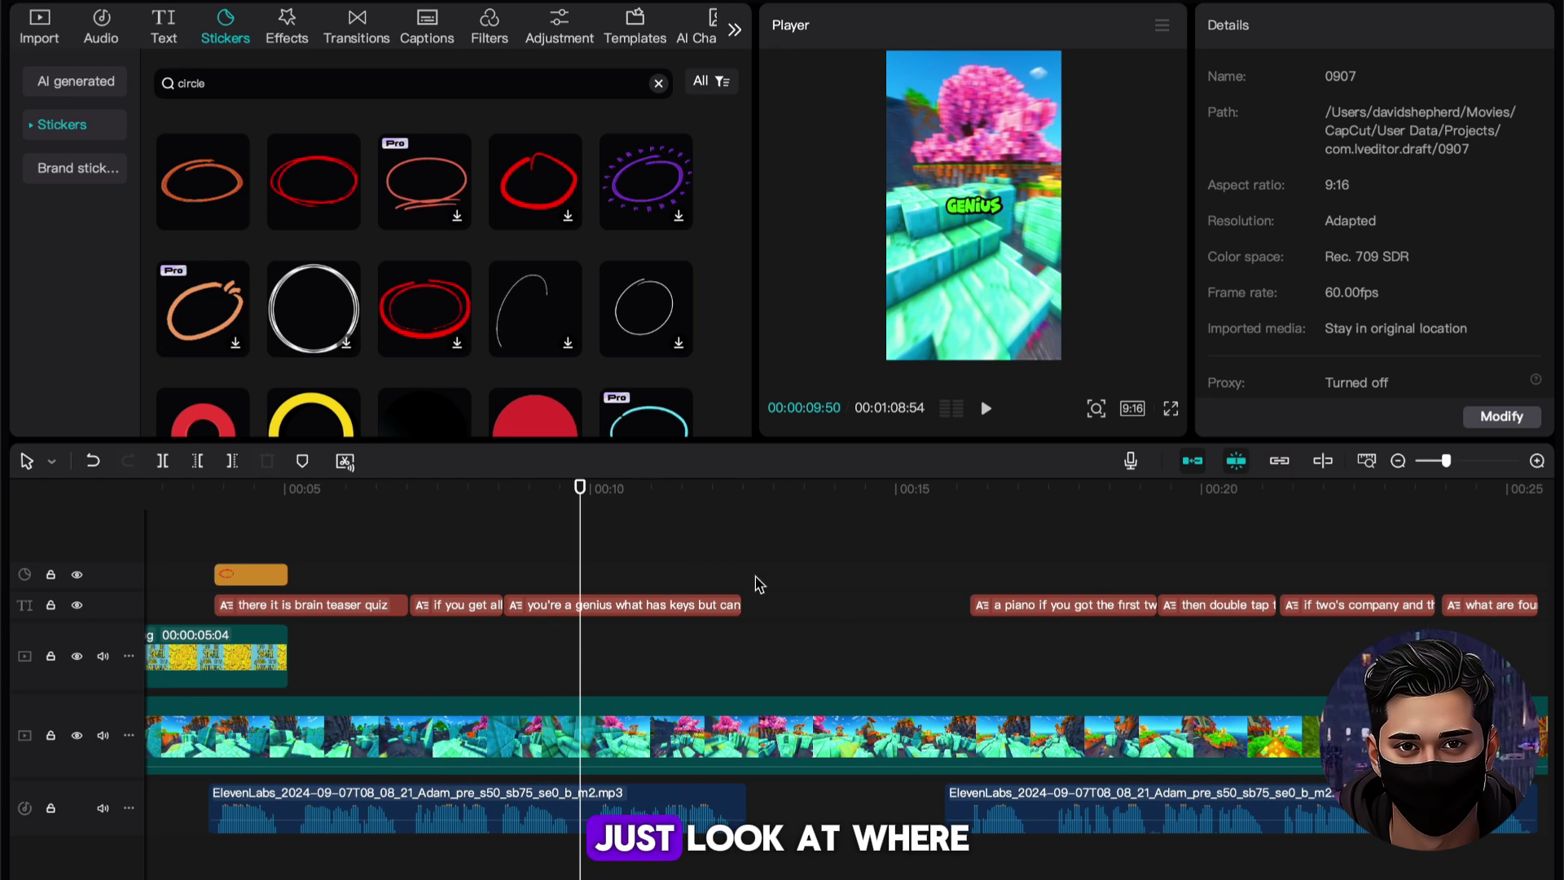
left_click(39, 24)
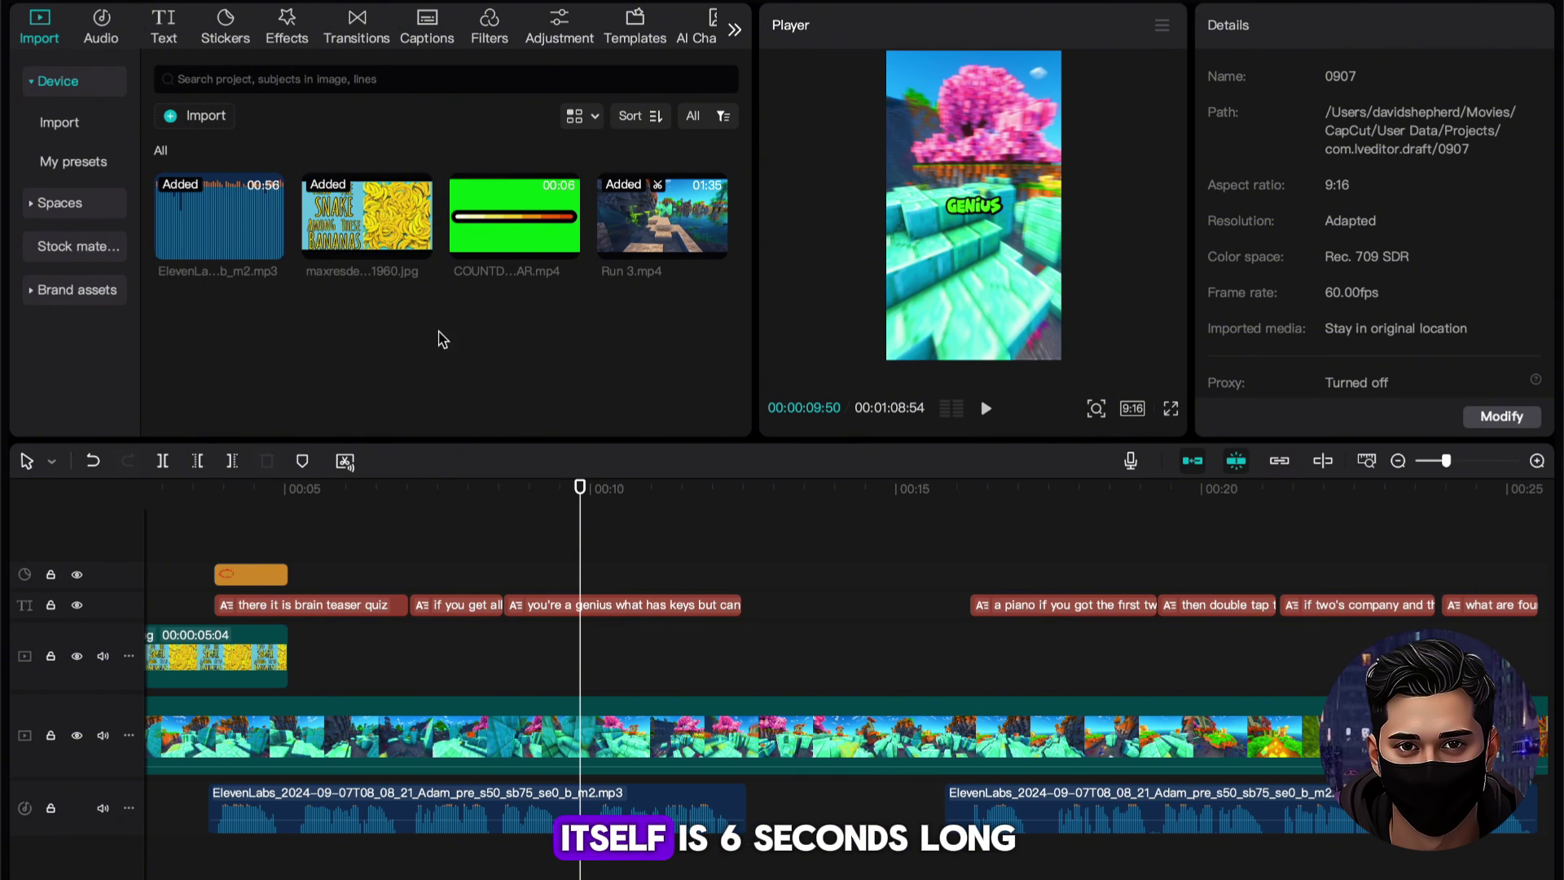
left_click_drag(599, 493, 587, 494)
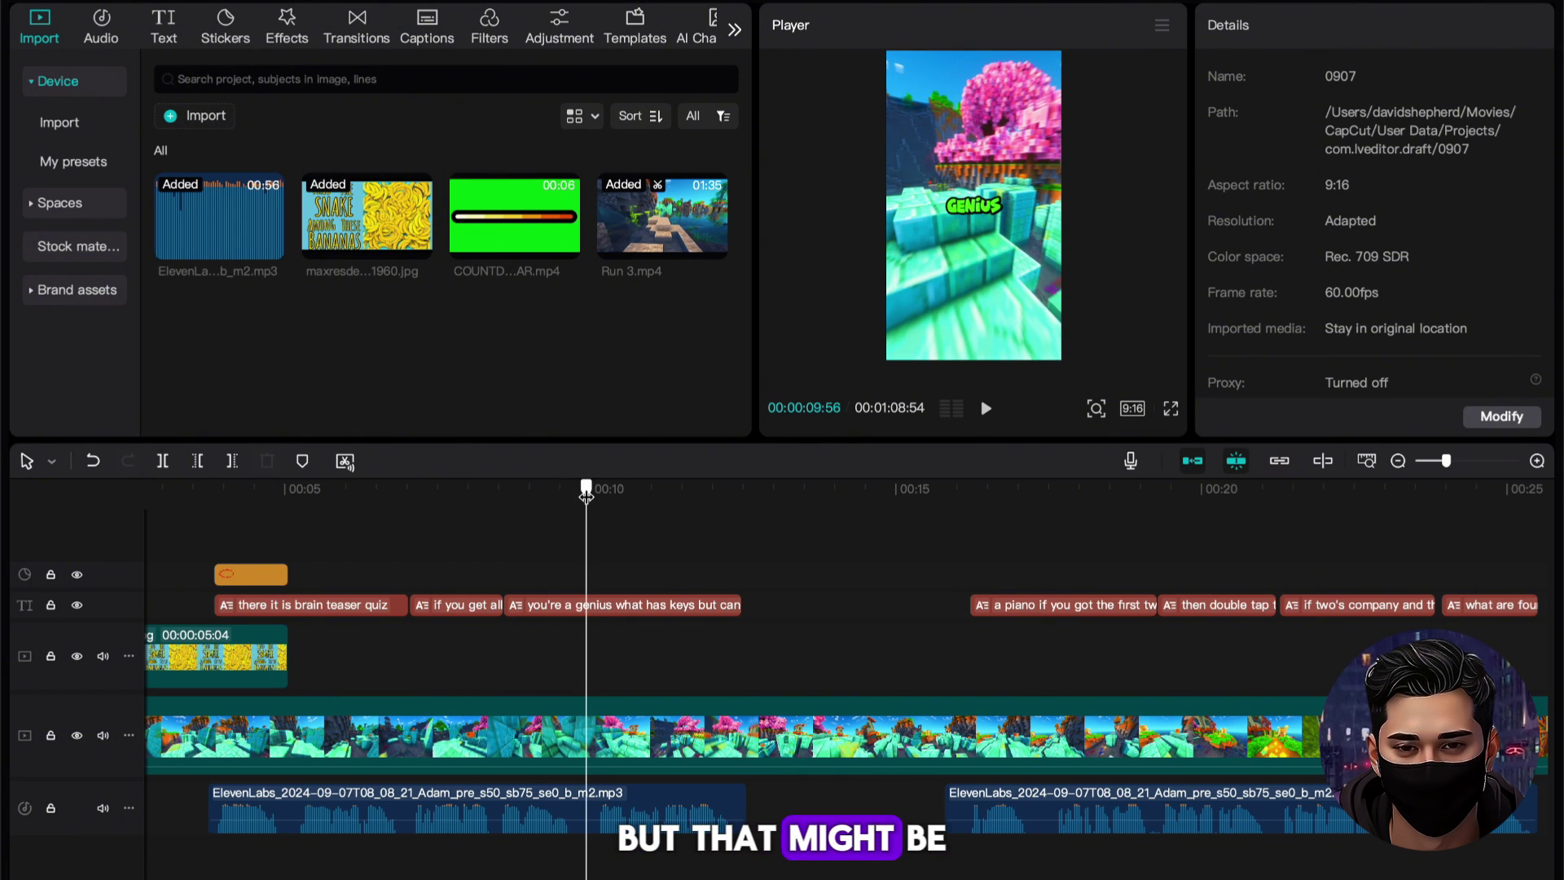
left_click_drag(537, 224, 745, 659)
Speed the COUNTDOWN BAR clip up to 1.3x with the Standard speed slider.
left_click(970, 583)
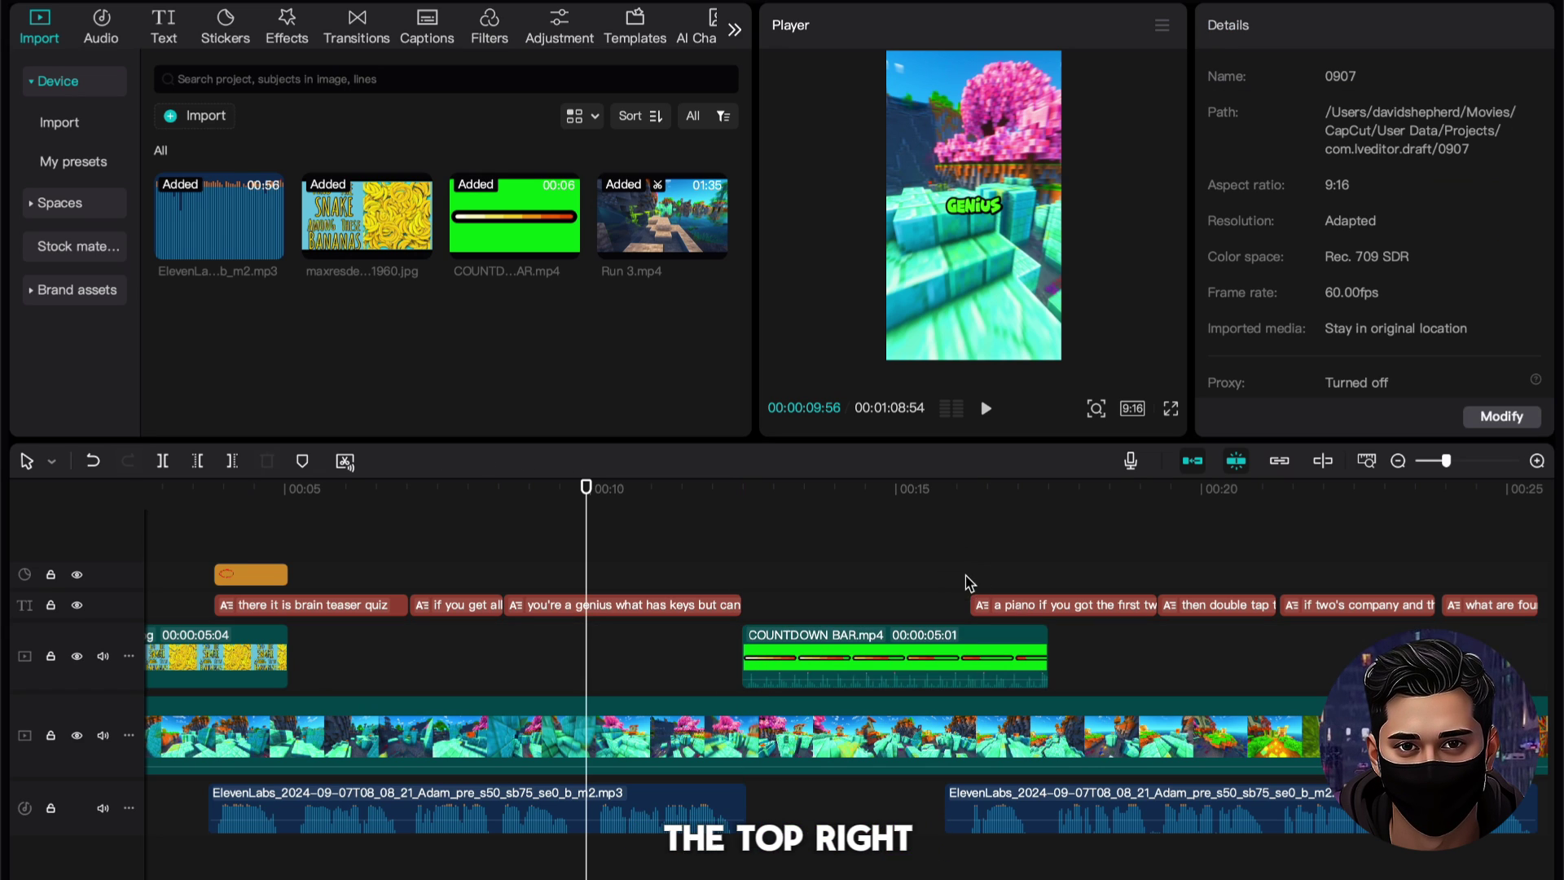
left_click(995, 638)
left_click(1352, 24)
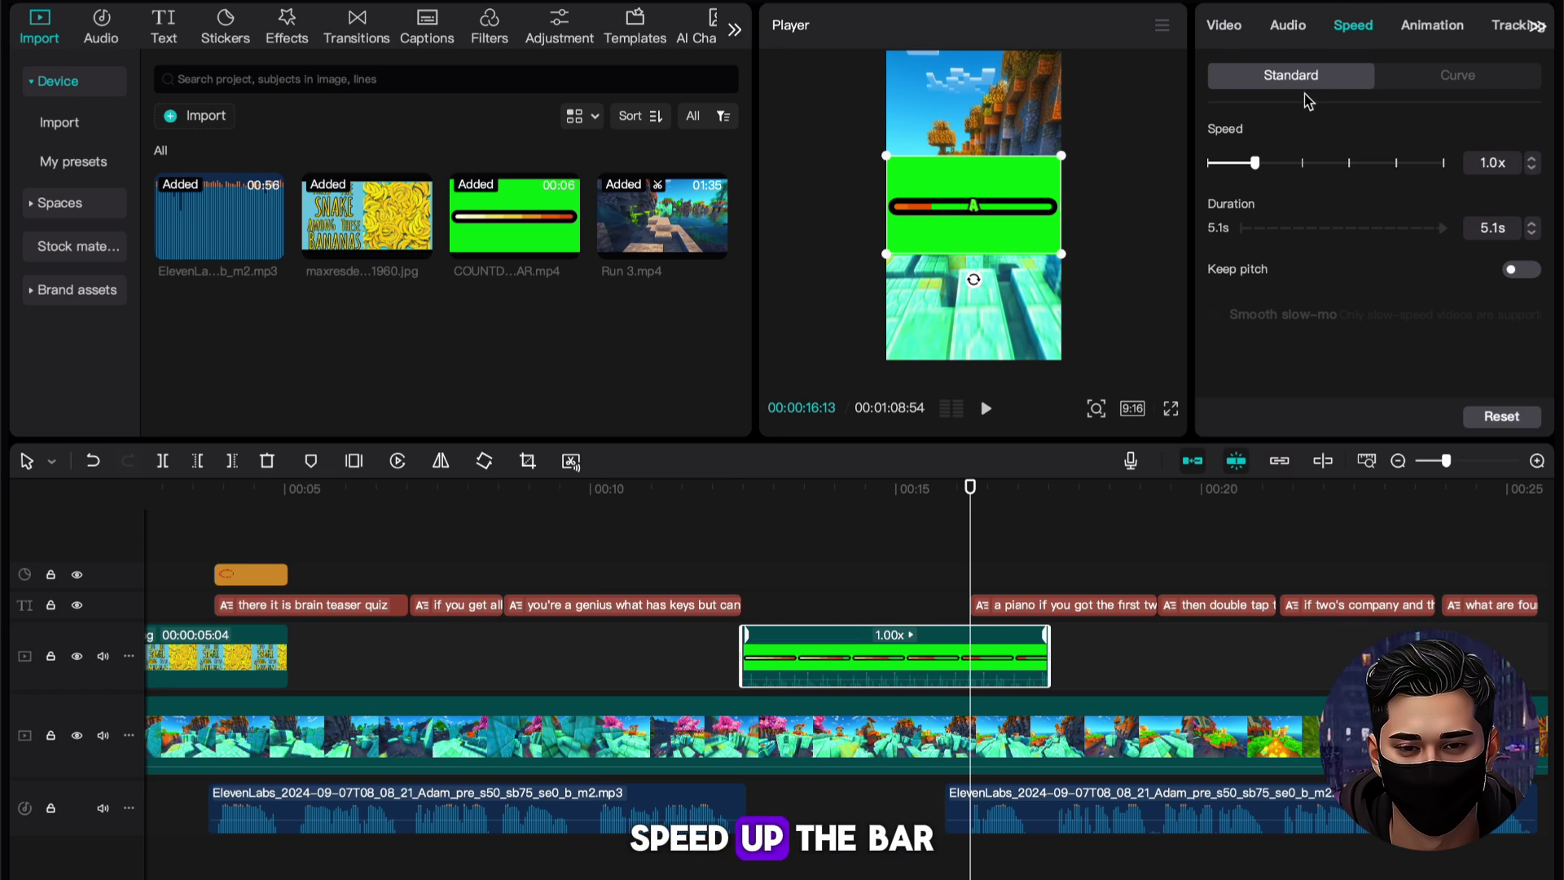
left_click_drag(1255, 163, 1269, 163)
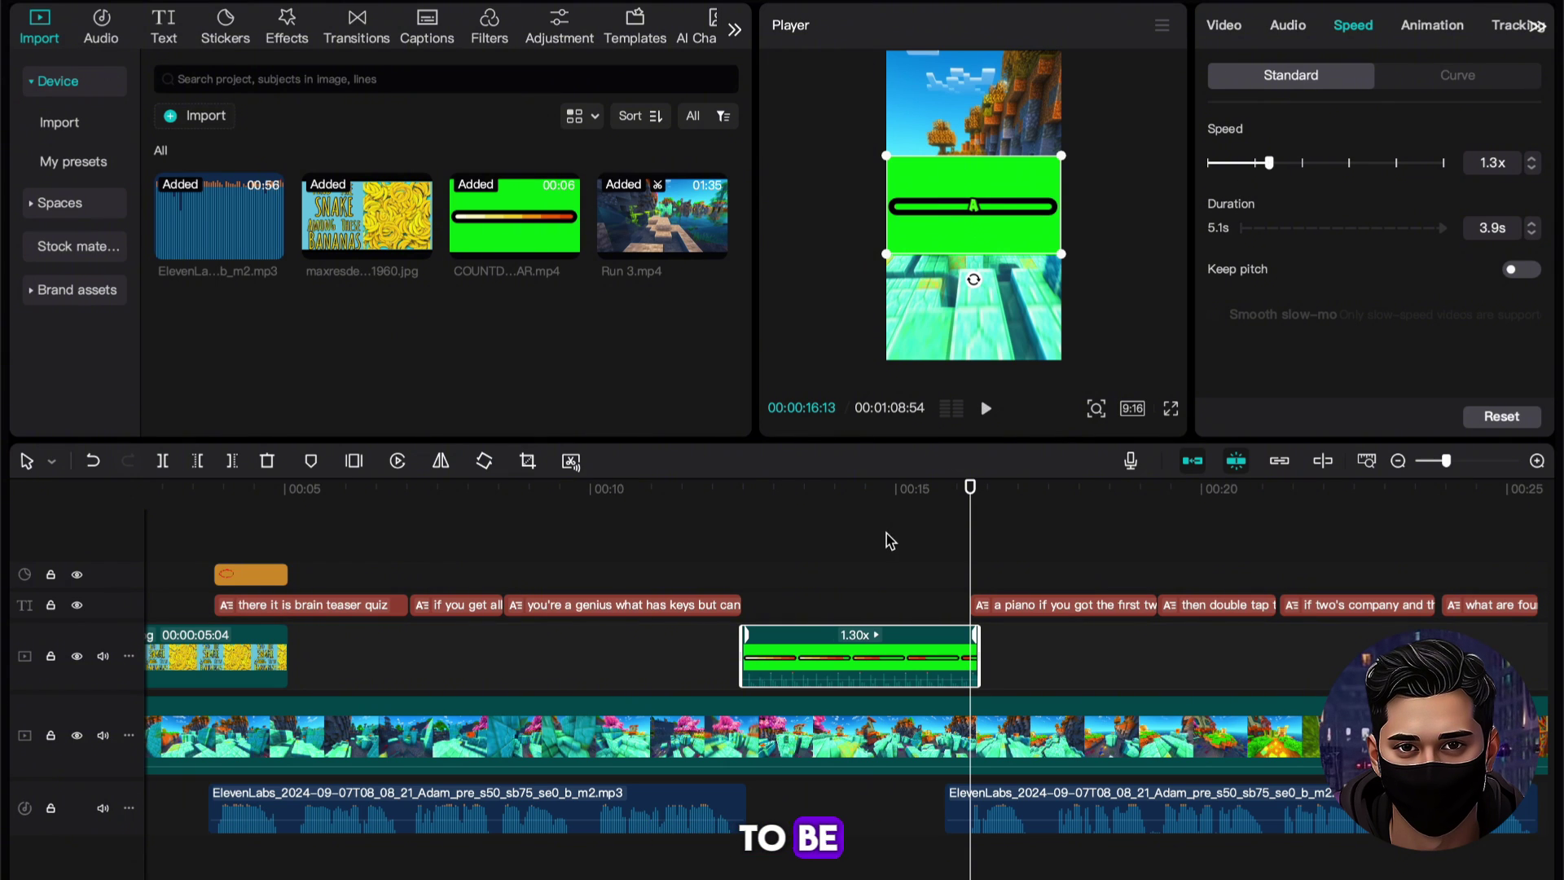
left_click(855, 541)
left_click(884, 664)
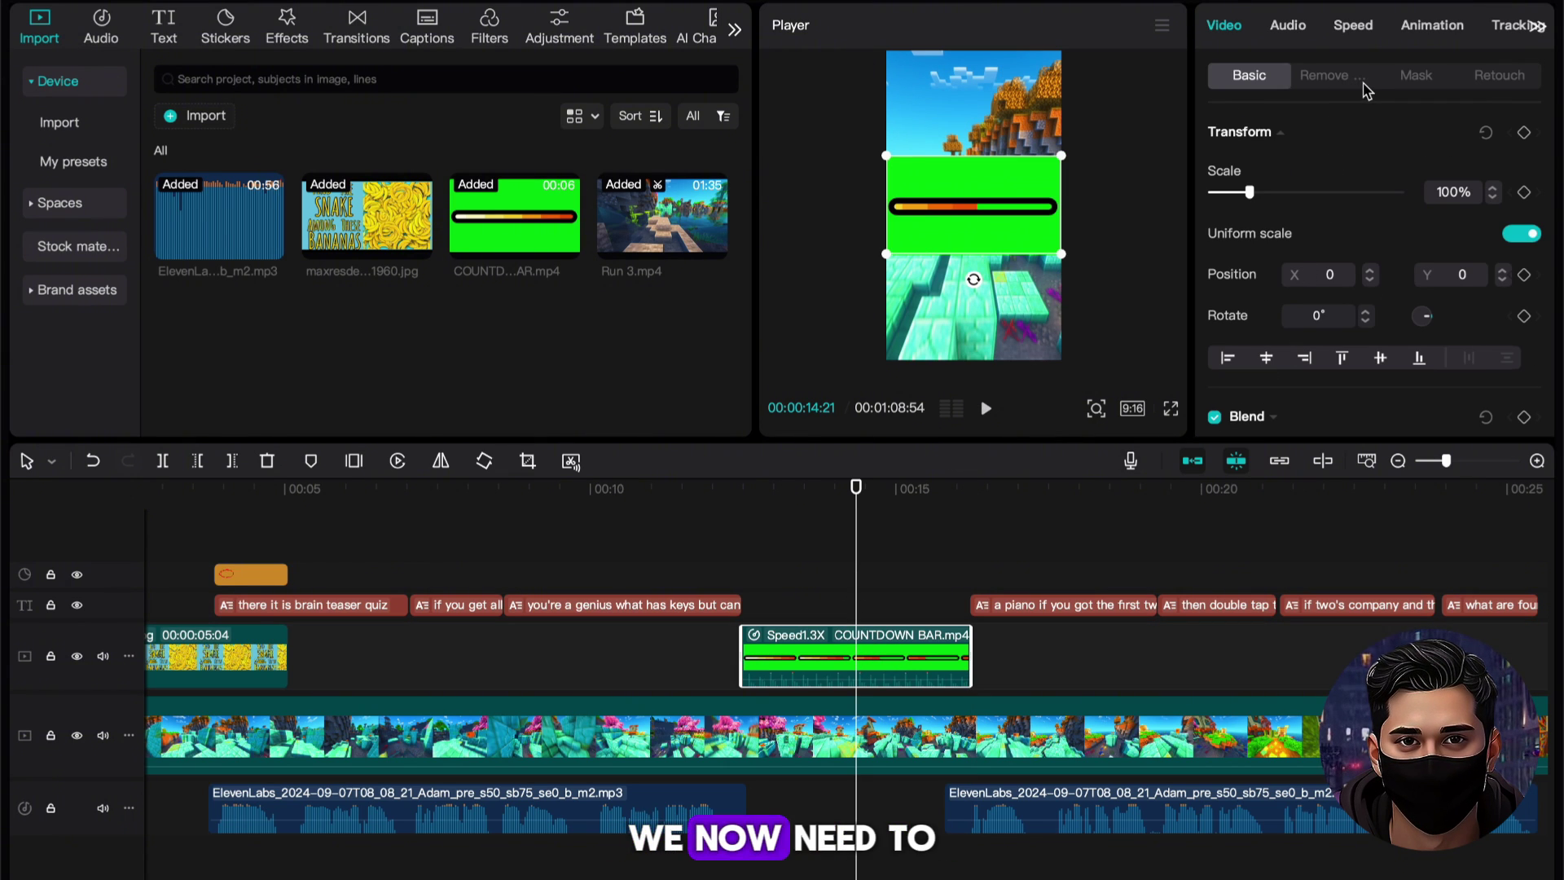
Enable Chroma key on the countdown bar, pick its green background, and set intensity to 70.
left_click(1338, 75)
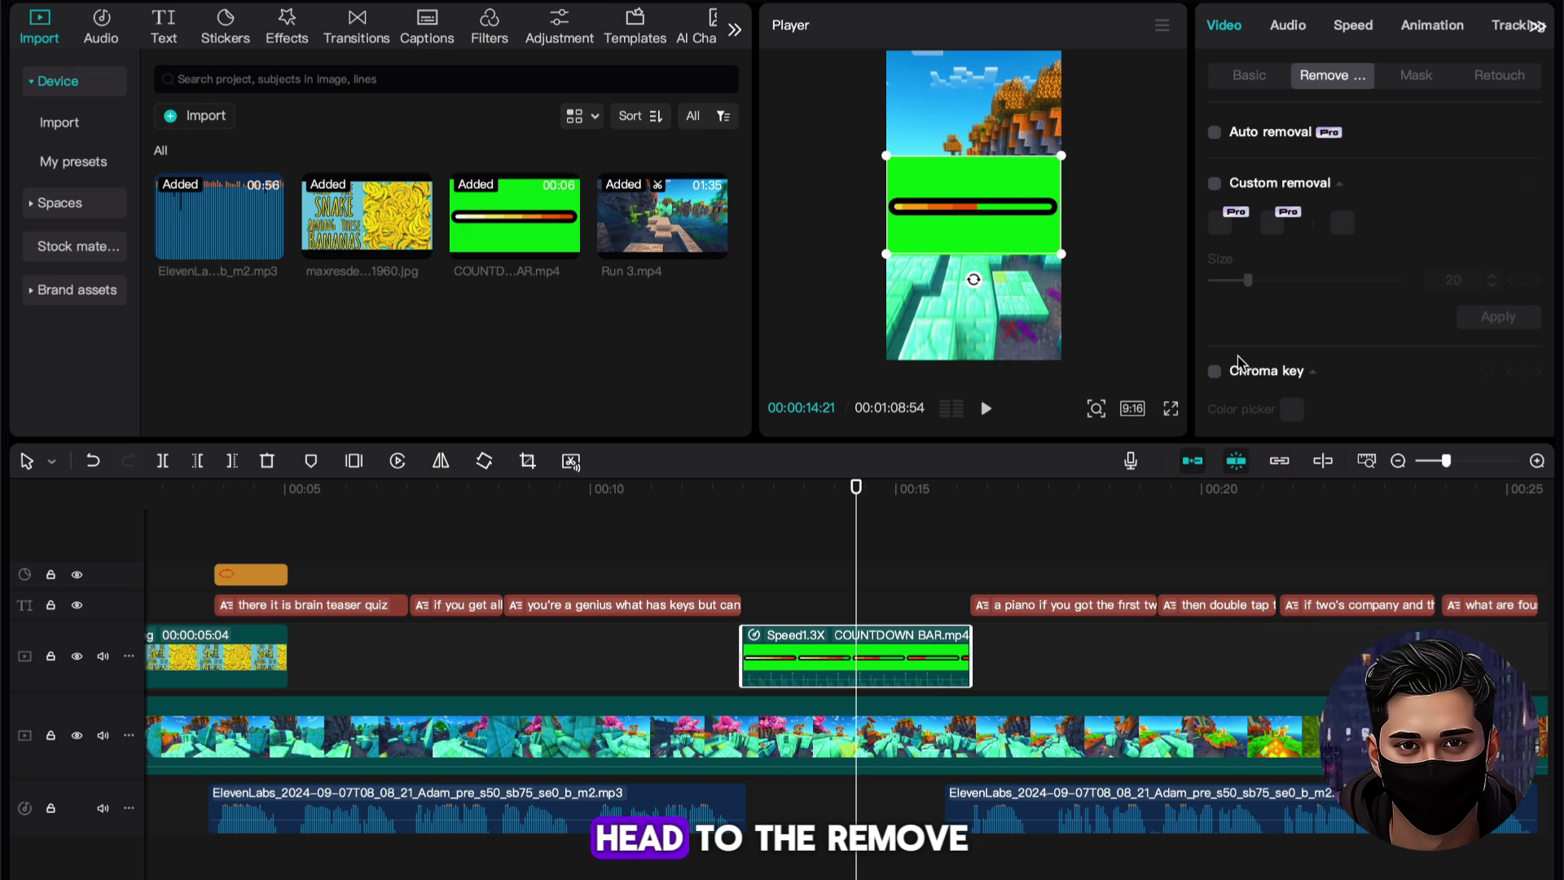
left_click(1214, 375)
left_click_drag(1016, 258, 1009, 237)
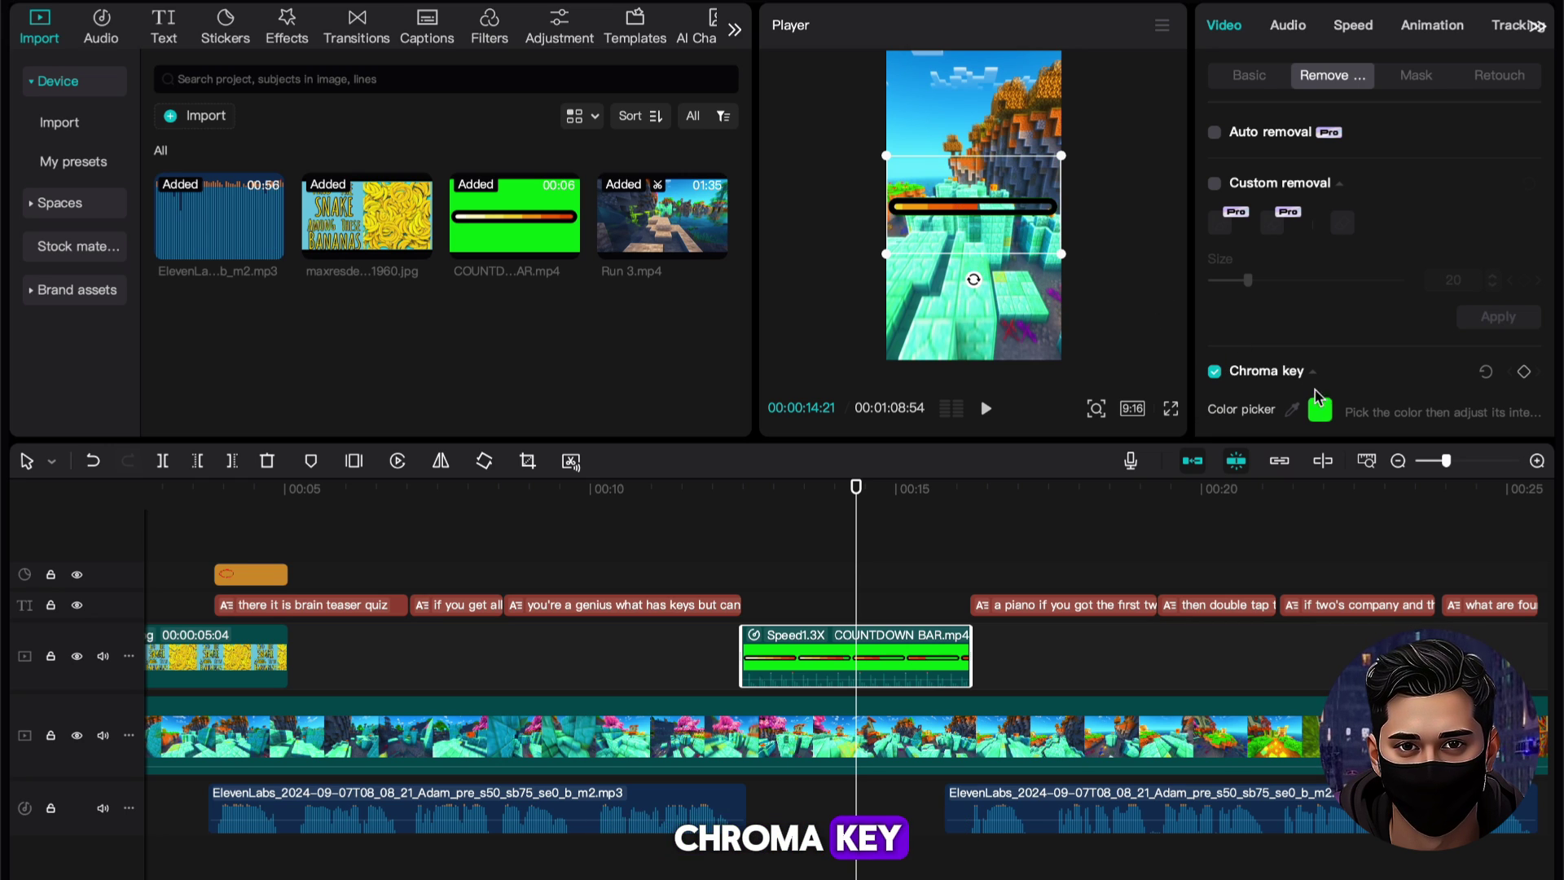
scroll(1402, 397, "down", 3)
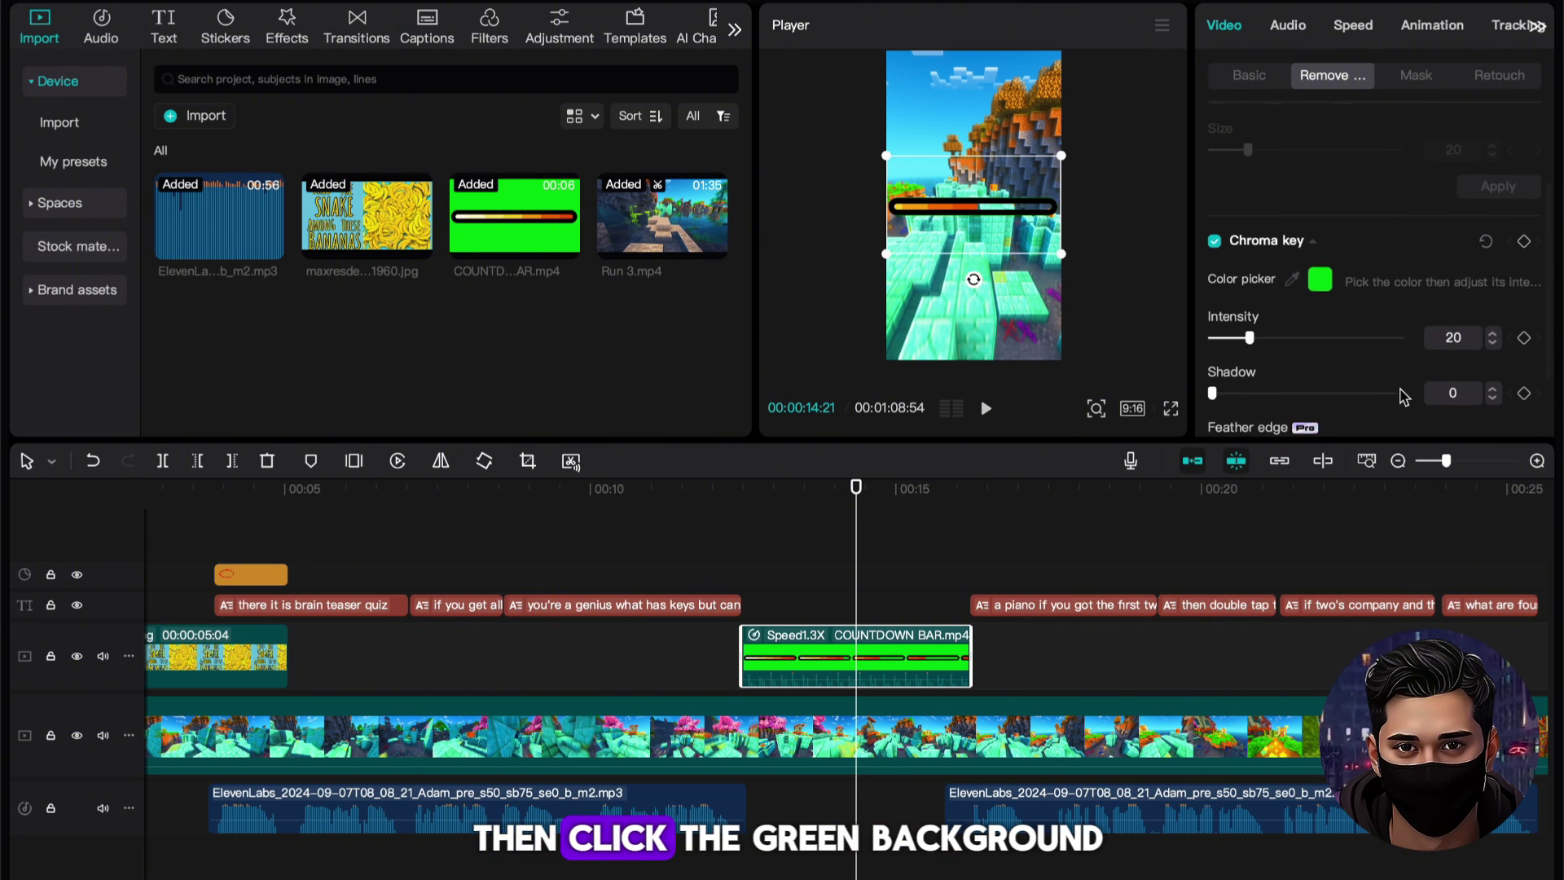
left_click_drag(1303, 336, 1346, 335)
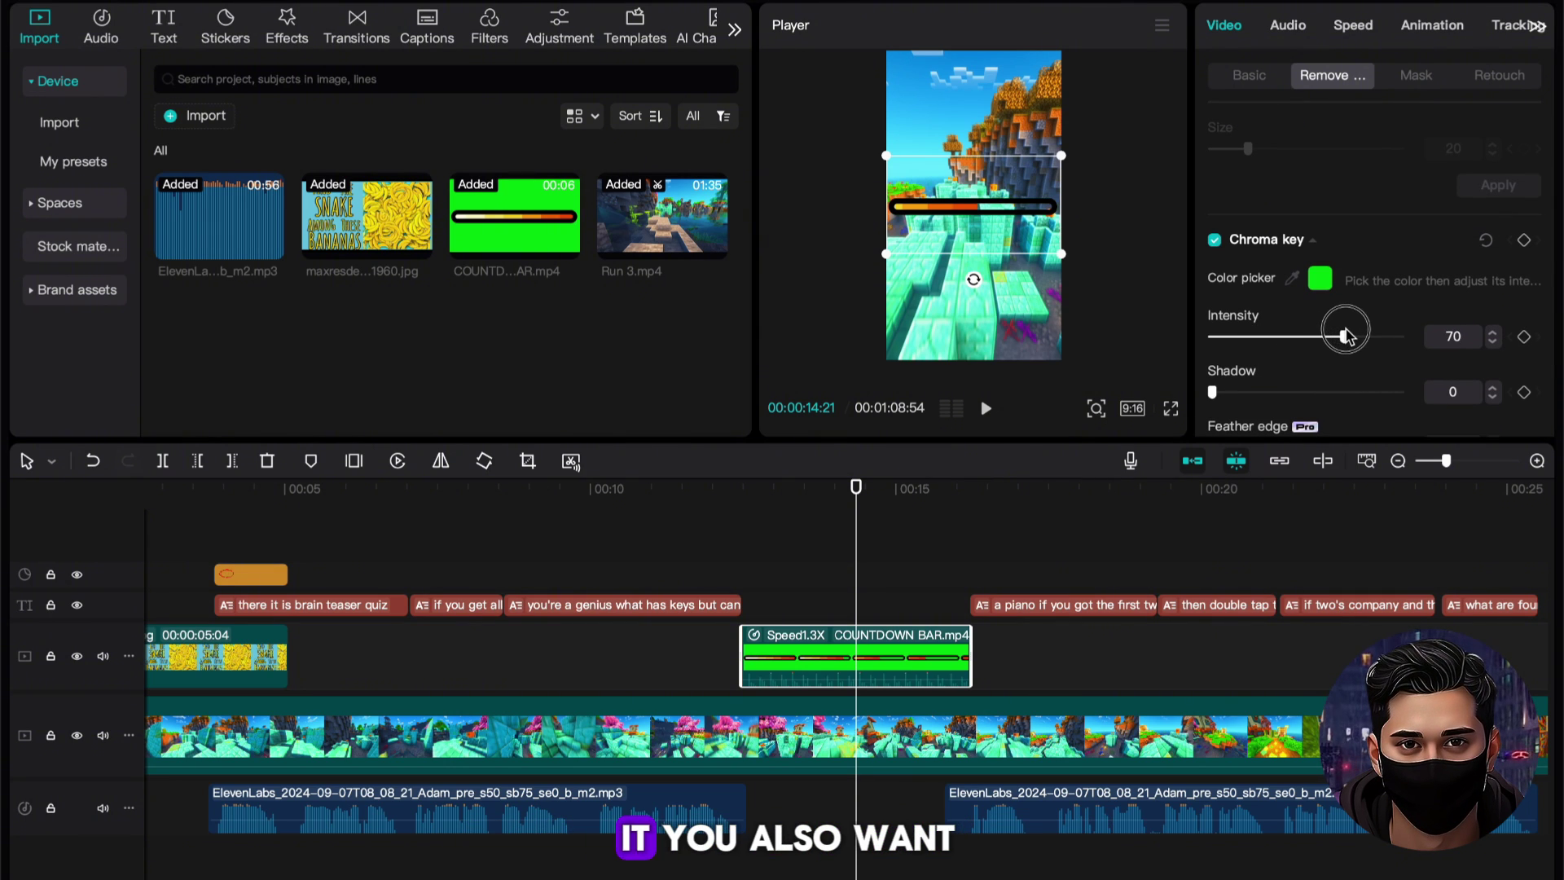
left_click(742, 557)
left_click(600, 519)
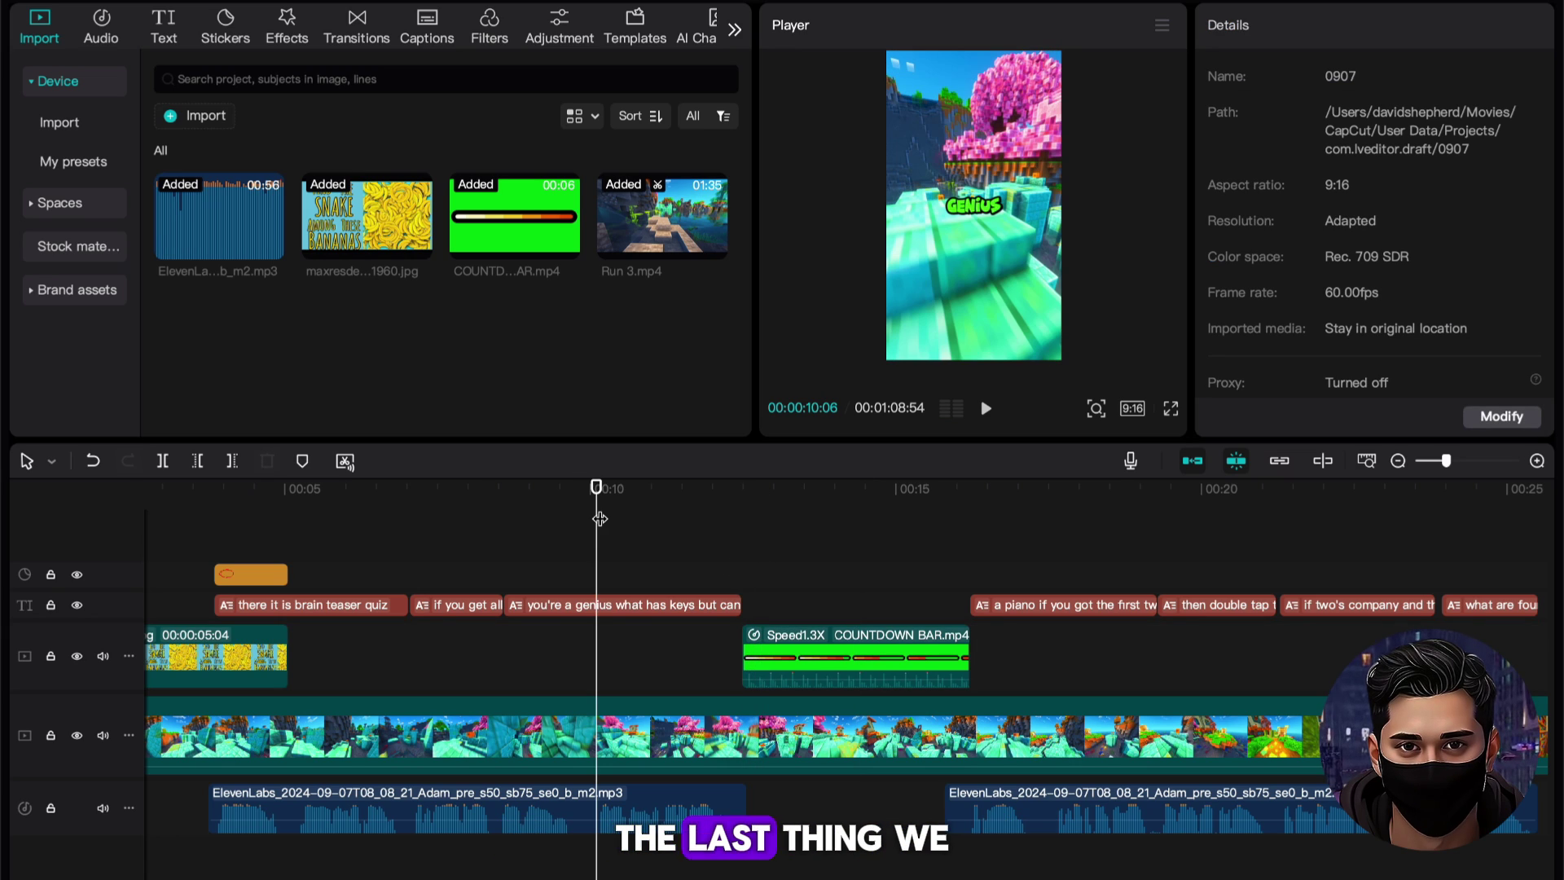
Add a Default text clip near 10 seconds and stretch it past the countdown bar.
left_click(160, 22)
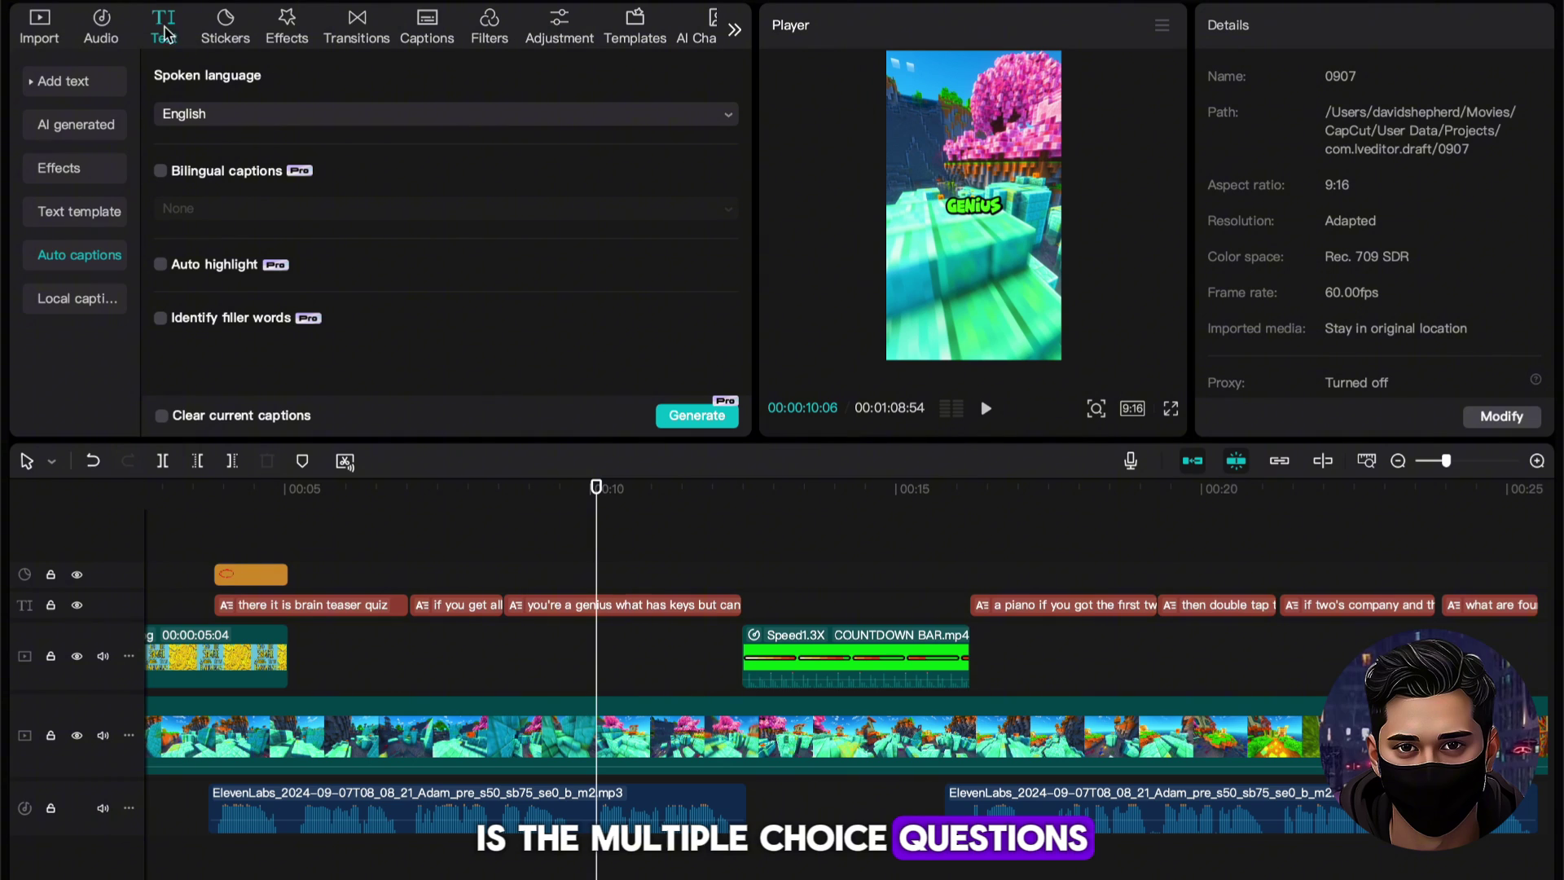
left_click(64, 80)
left_click(232, 168)
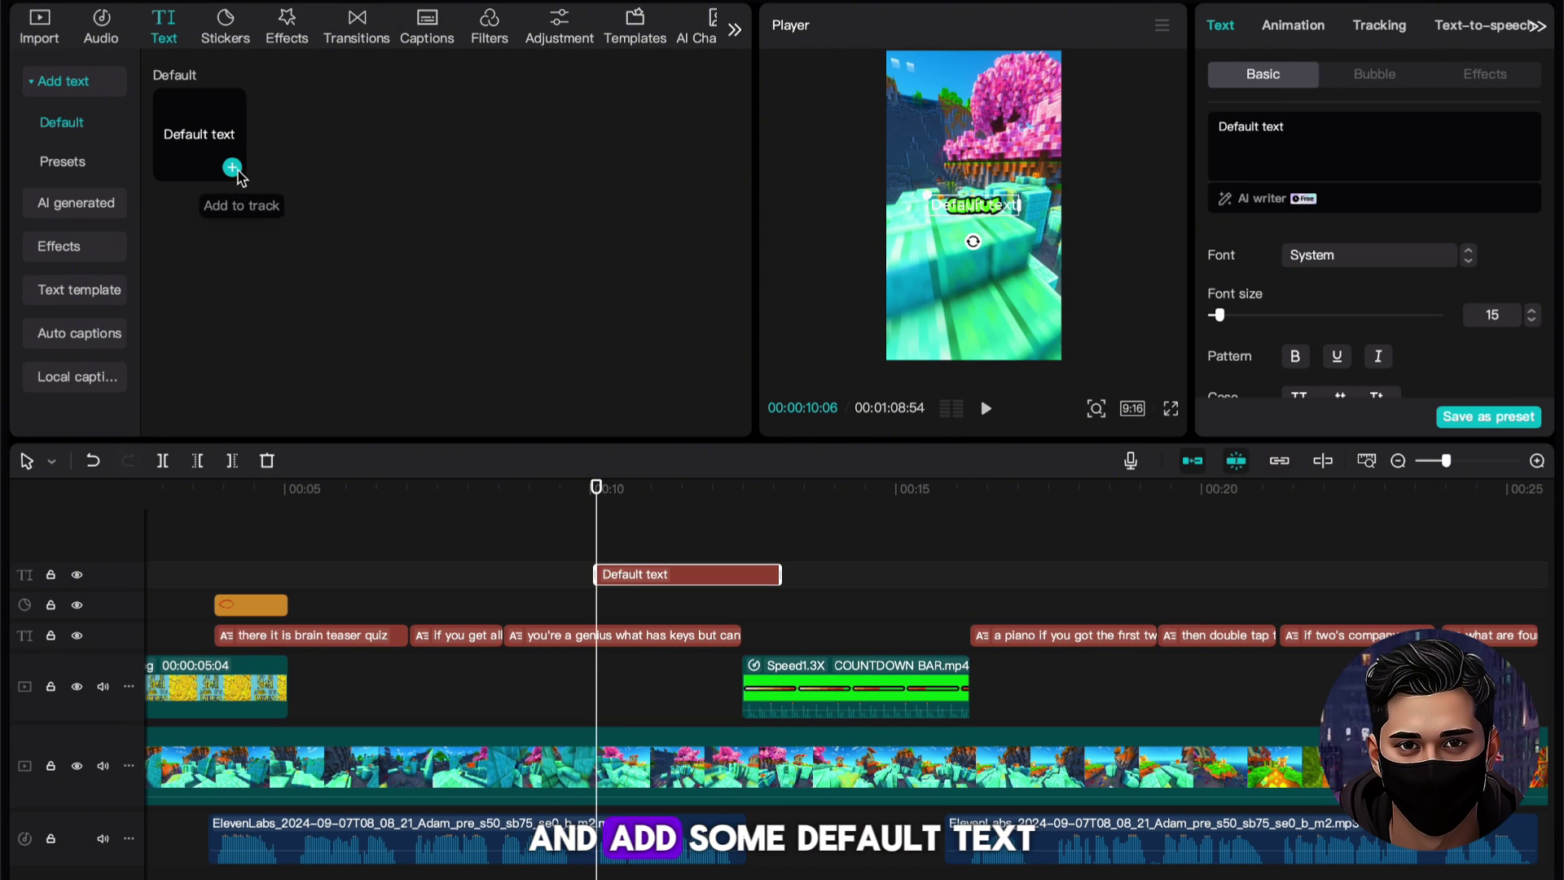
left_click_drag(778, 575, 1035, 585)
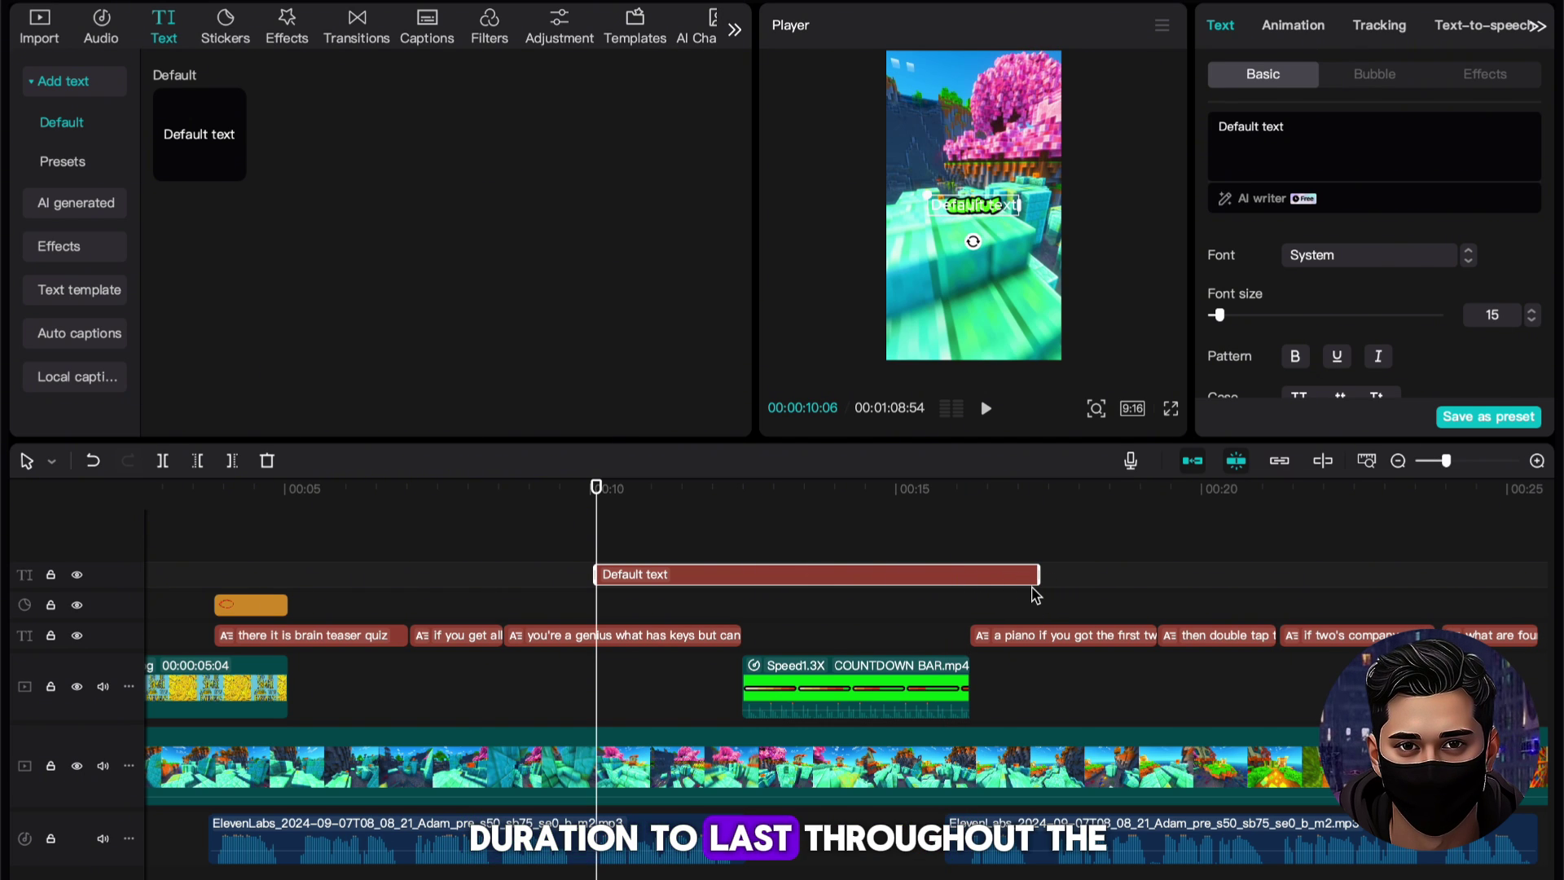
left_click(742, 875)
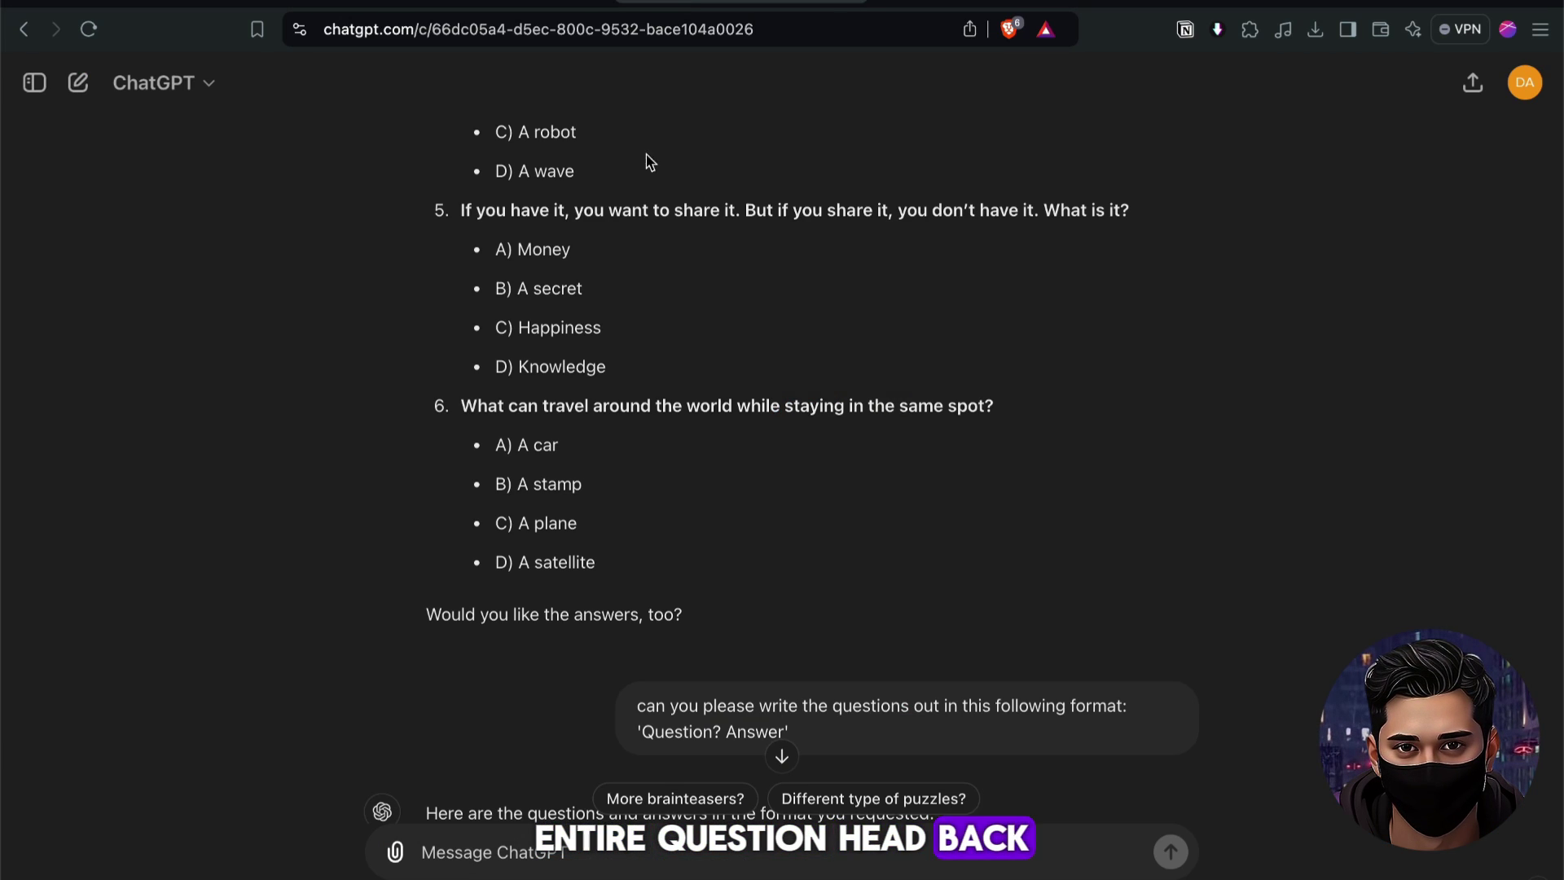
Copy question 1's options from ChatGPT and paste them over the Default text (A) A door to D) A map).
scroll(613, 369, "up", 15)
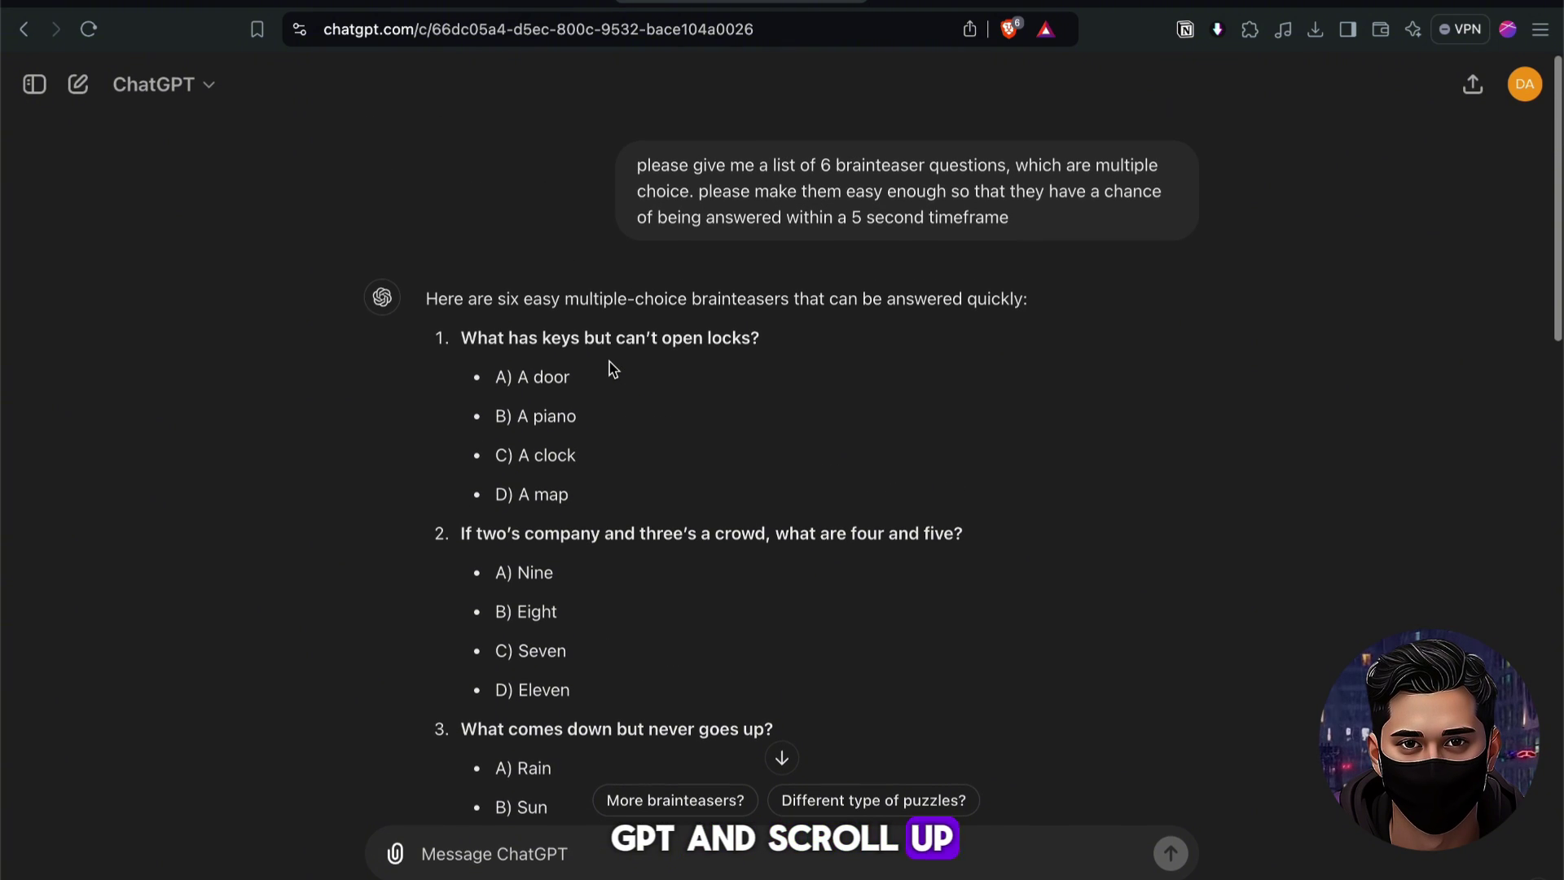
left_click_drag(618, 495, 501, 376)
key("ctrl+c")
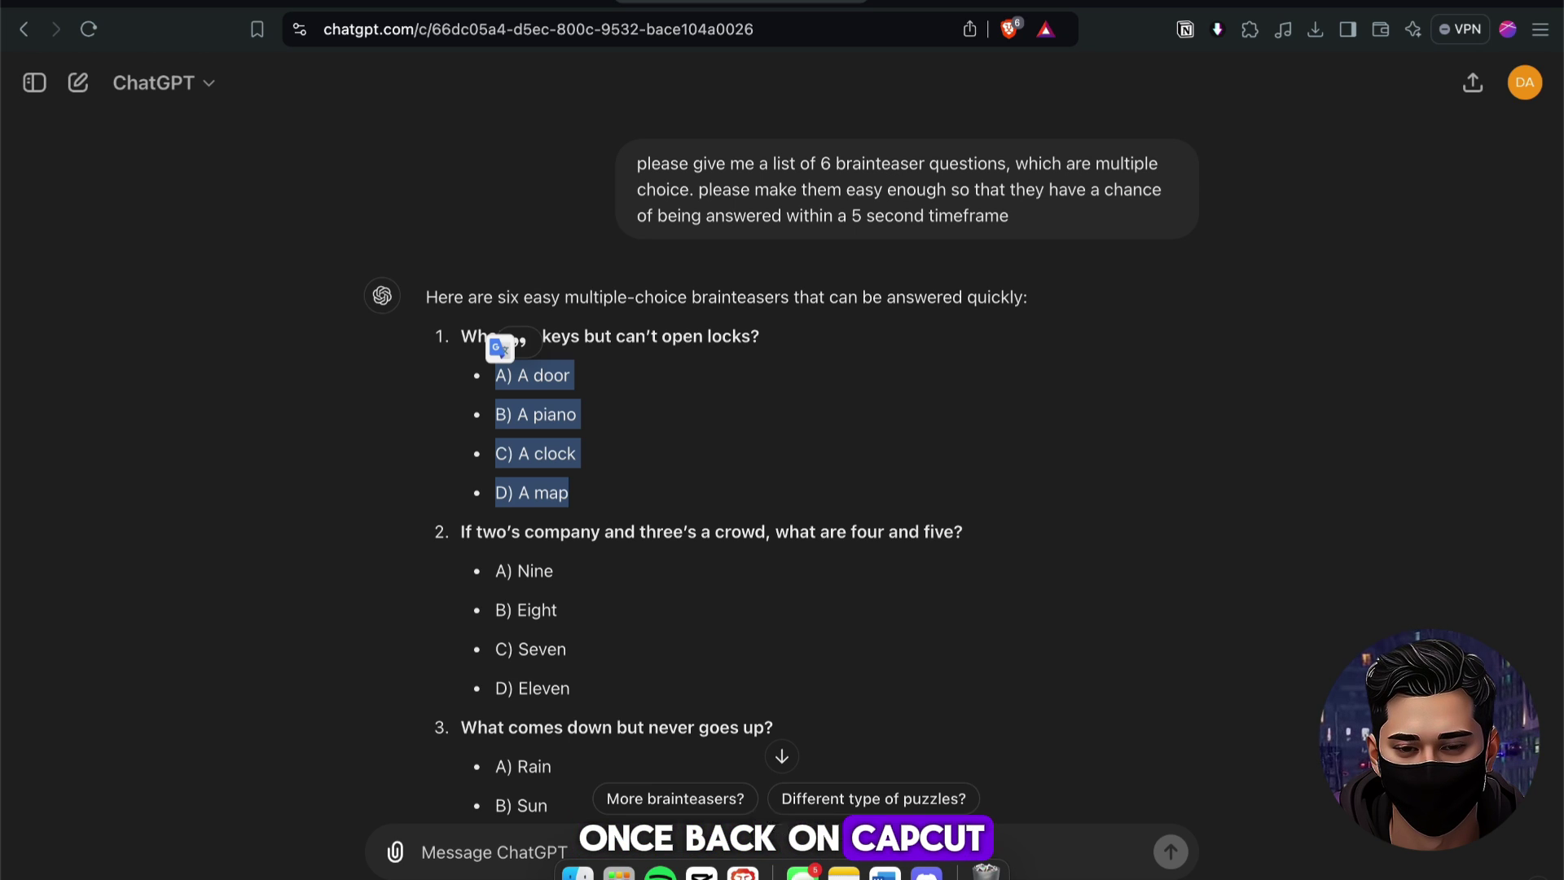
key("super+Tab")
left_click_drag(1376, 131, 1109, 114)
key("ctrl+v")
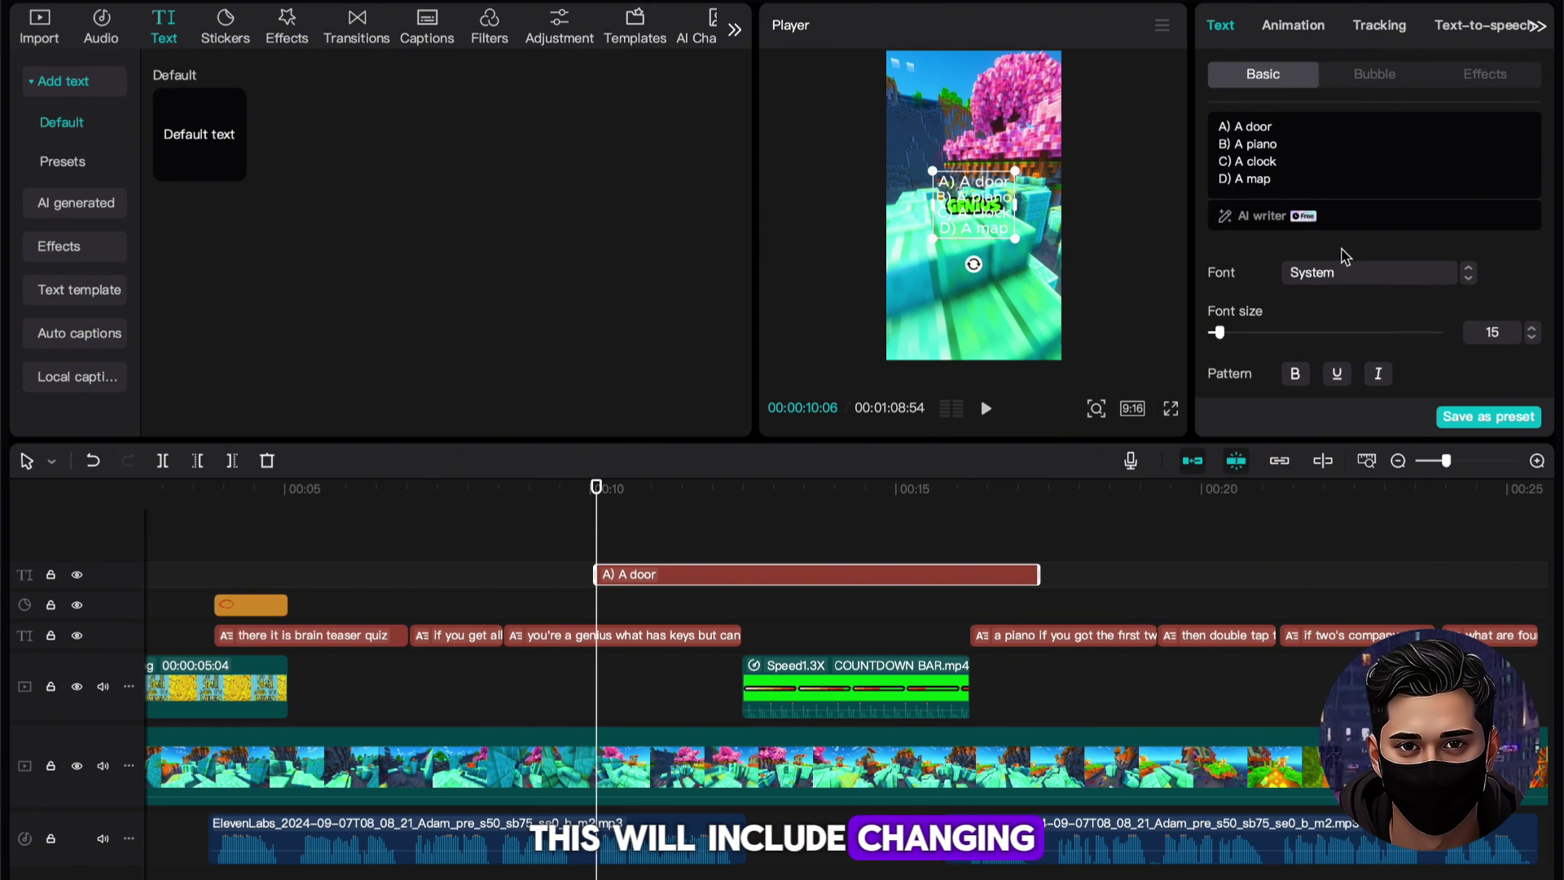
Apply a bold outlined Rubik-Bold style and move the answer text to the bottom of the frame.
scroll(1360, 310, "down", 3)
left_click(1292, 272)
scroll(1364, 245, "up", 3)
left_click_drag(973, 200, 949, 302)
Split the answer text at the countdown bar's end and delete the leftover part.
left_click(535, 595)
key("space")
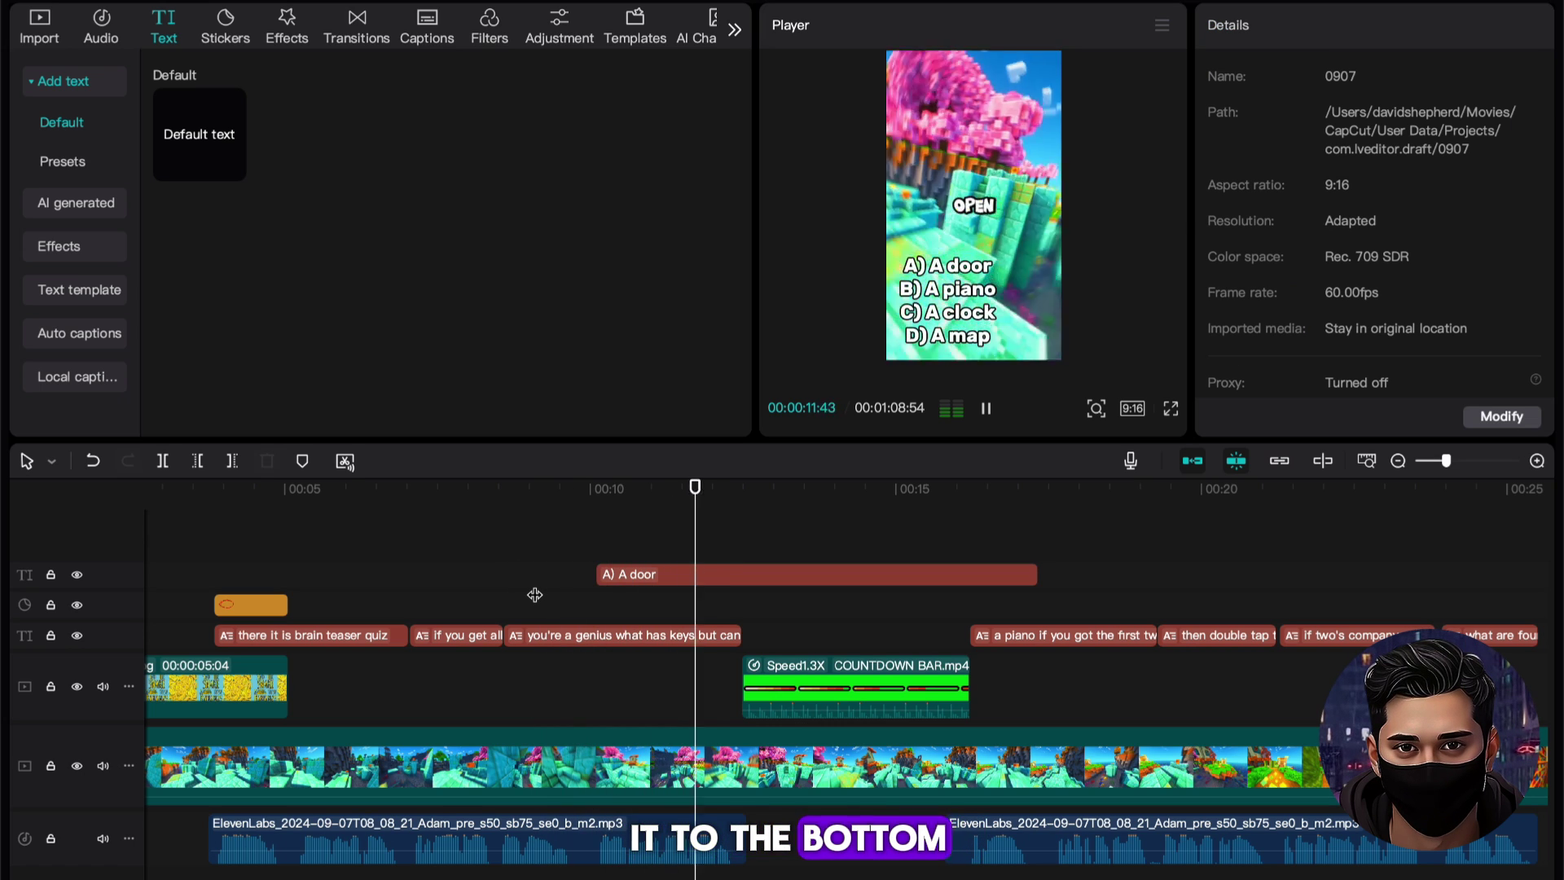
key("space")
key("Up")
left_click(995, 576)
key("w")
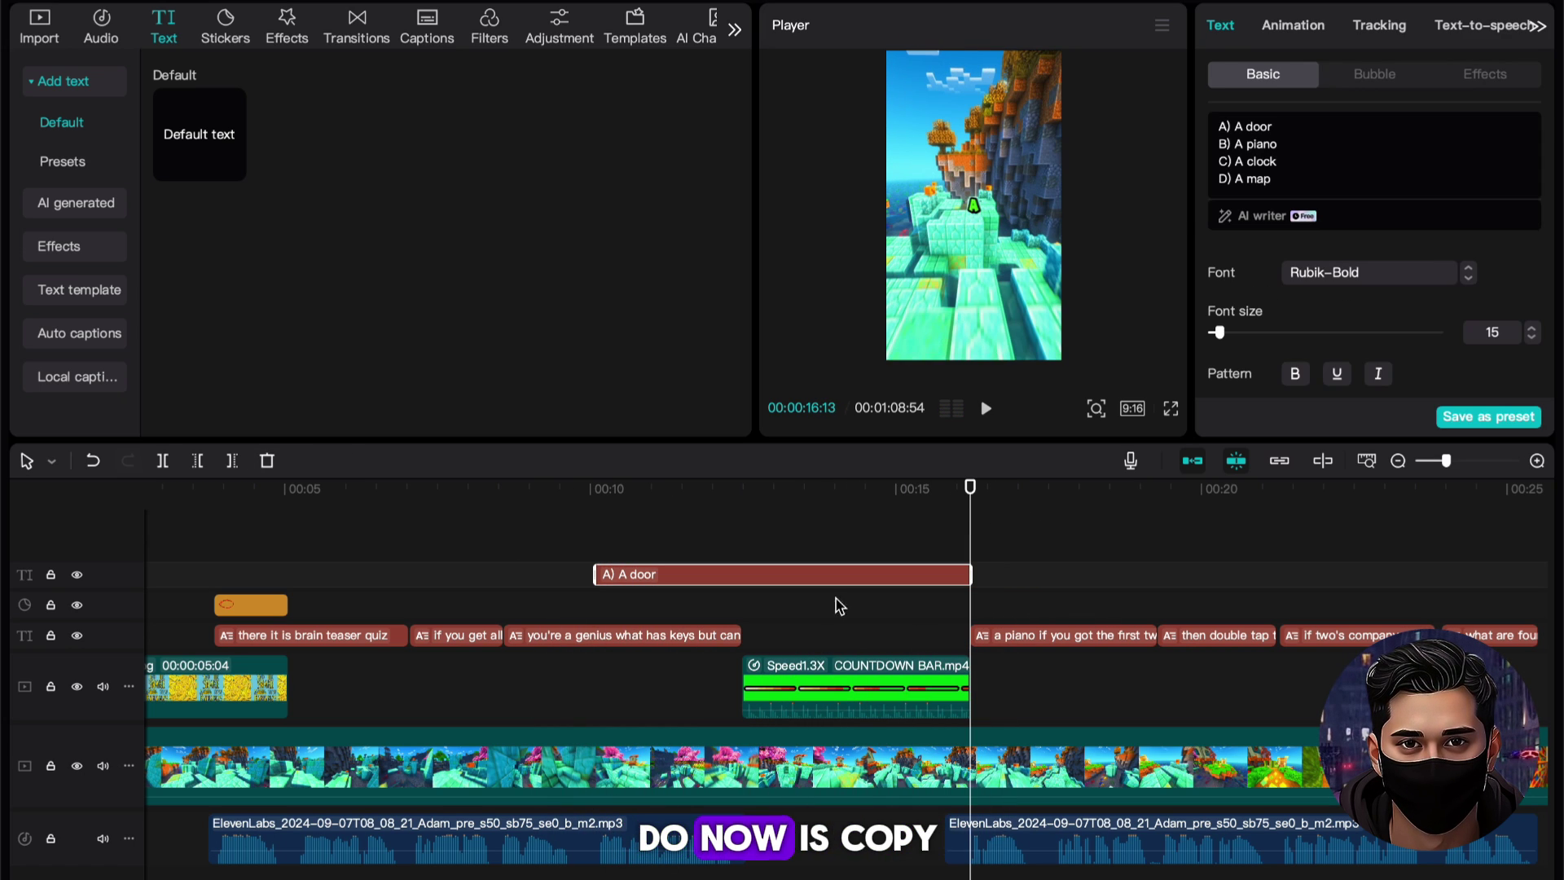
scroll(937, 644, "right", 5)
left_click(489, 684)
left_click(1375, 520)
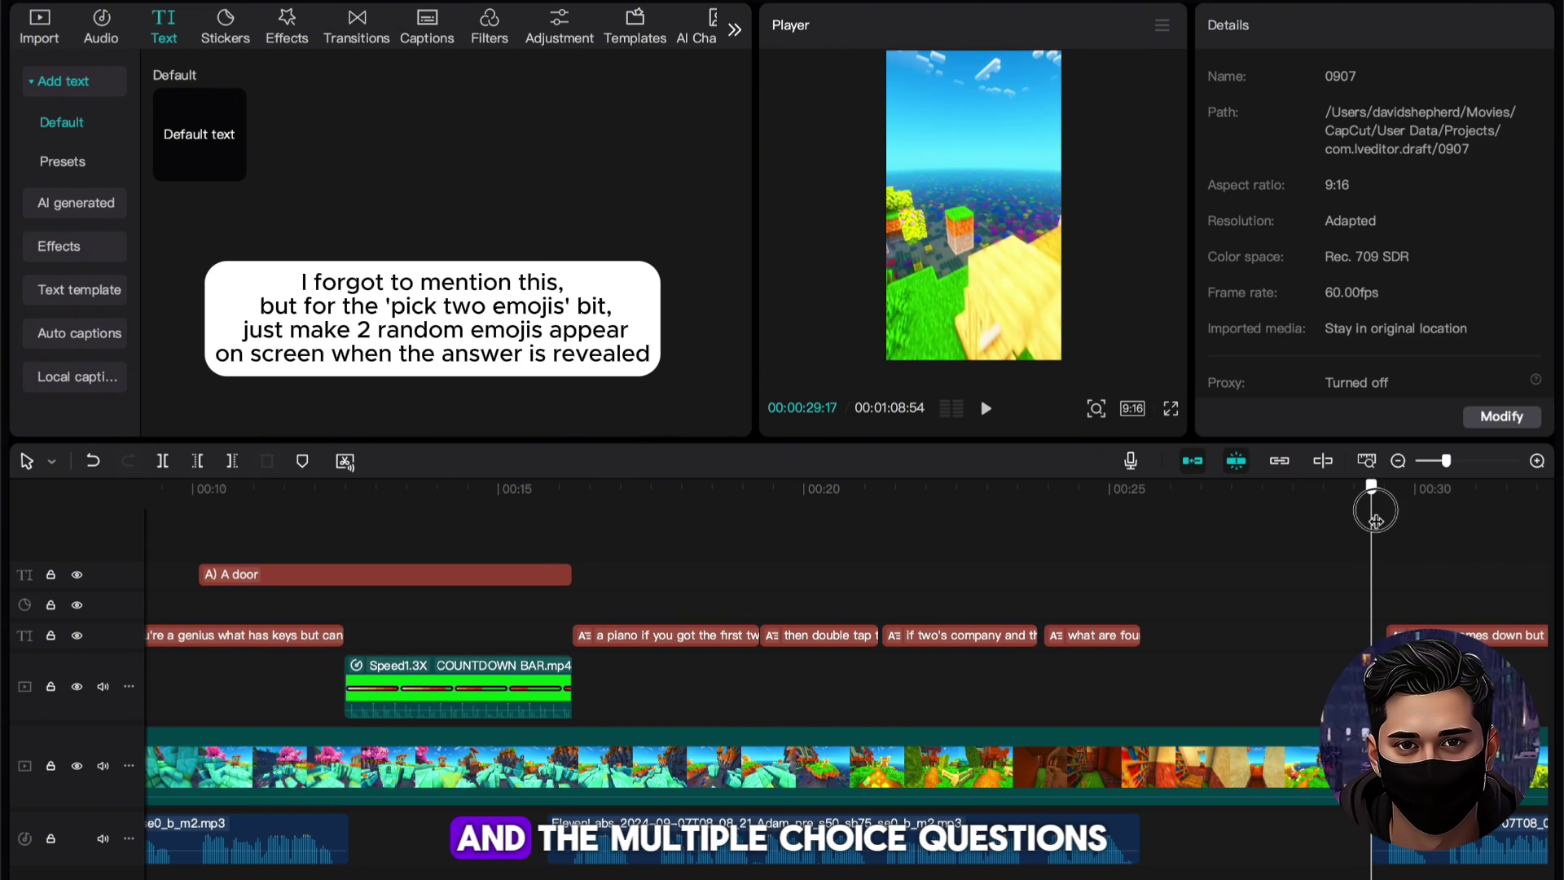
Paste a text and countdown copy at about 23.5 seconds with question 2's options Nine, Eight, Seven, Eleven.
key("ctrl+v")
left_click_drag(1167, 574, 814, 574)
left_click(775, 574)
left_click_drag(571, 688, 500, 570)
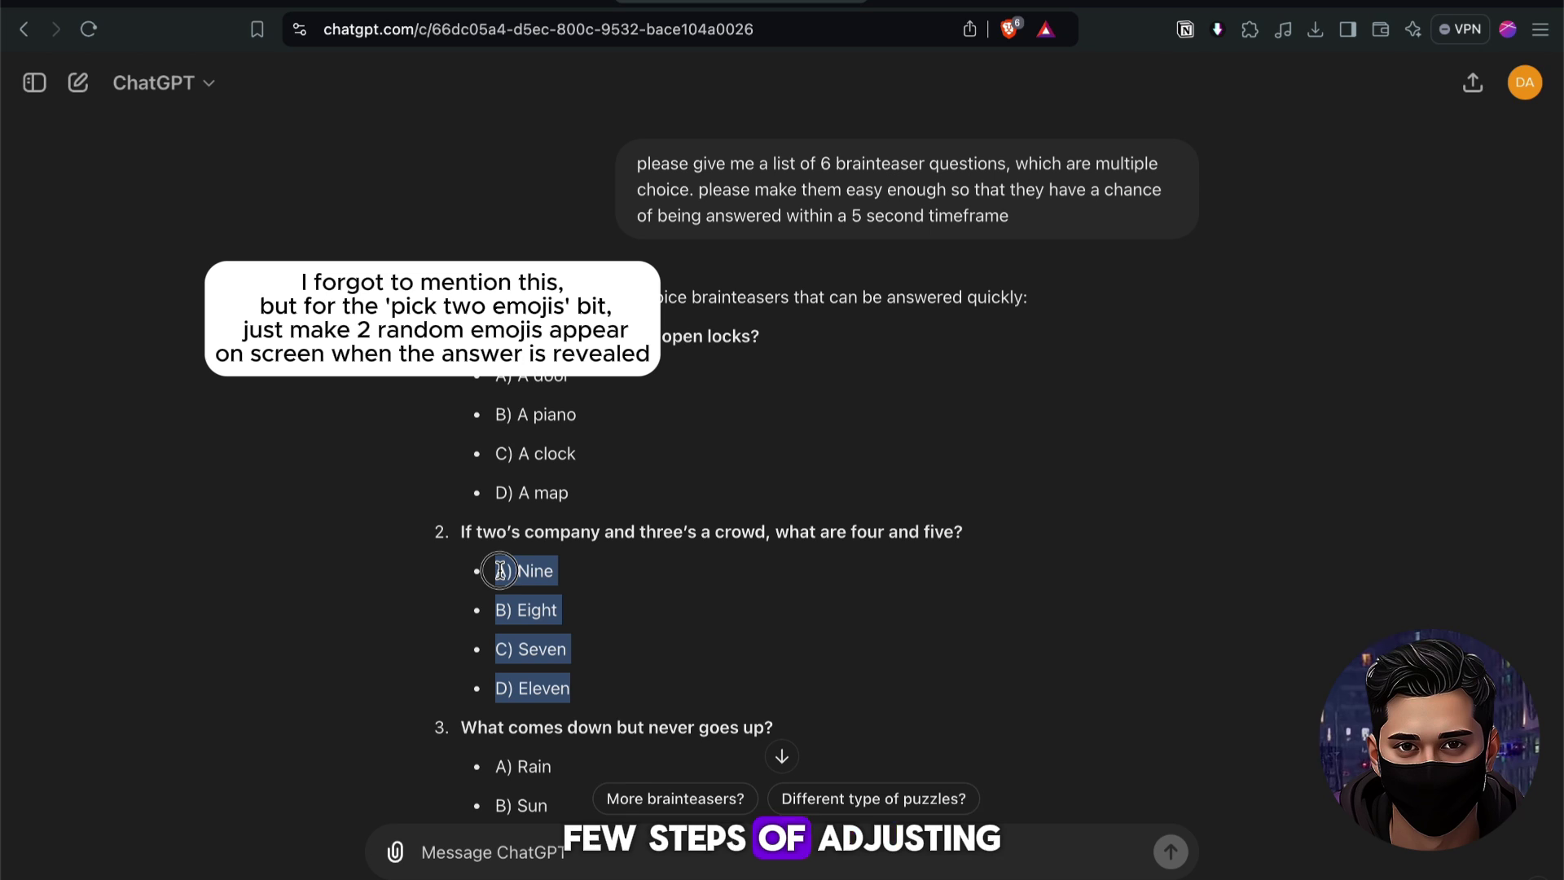
key("super+c")
key("super+Tab")
left_click(1298, 182)
key("super+a")
key("super+v")
Paste another text and countdown pair around 33 seconds and speed that countdown bar to 1.7x.
key("super+v")
key("super+z")
left_click(452, 689, "shift")
key("super+c")
left_click(775, 488)
key("super+v")
left_click_drag(1014, 659, 918, 660)
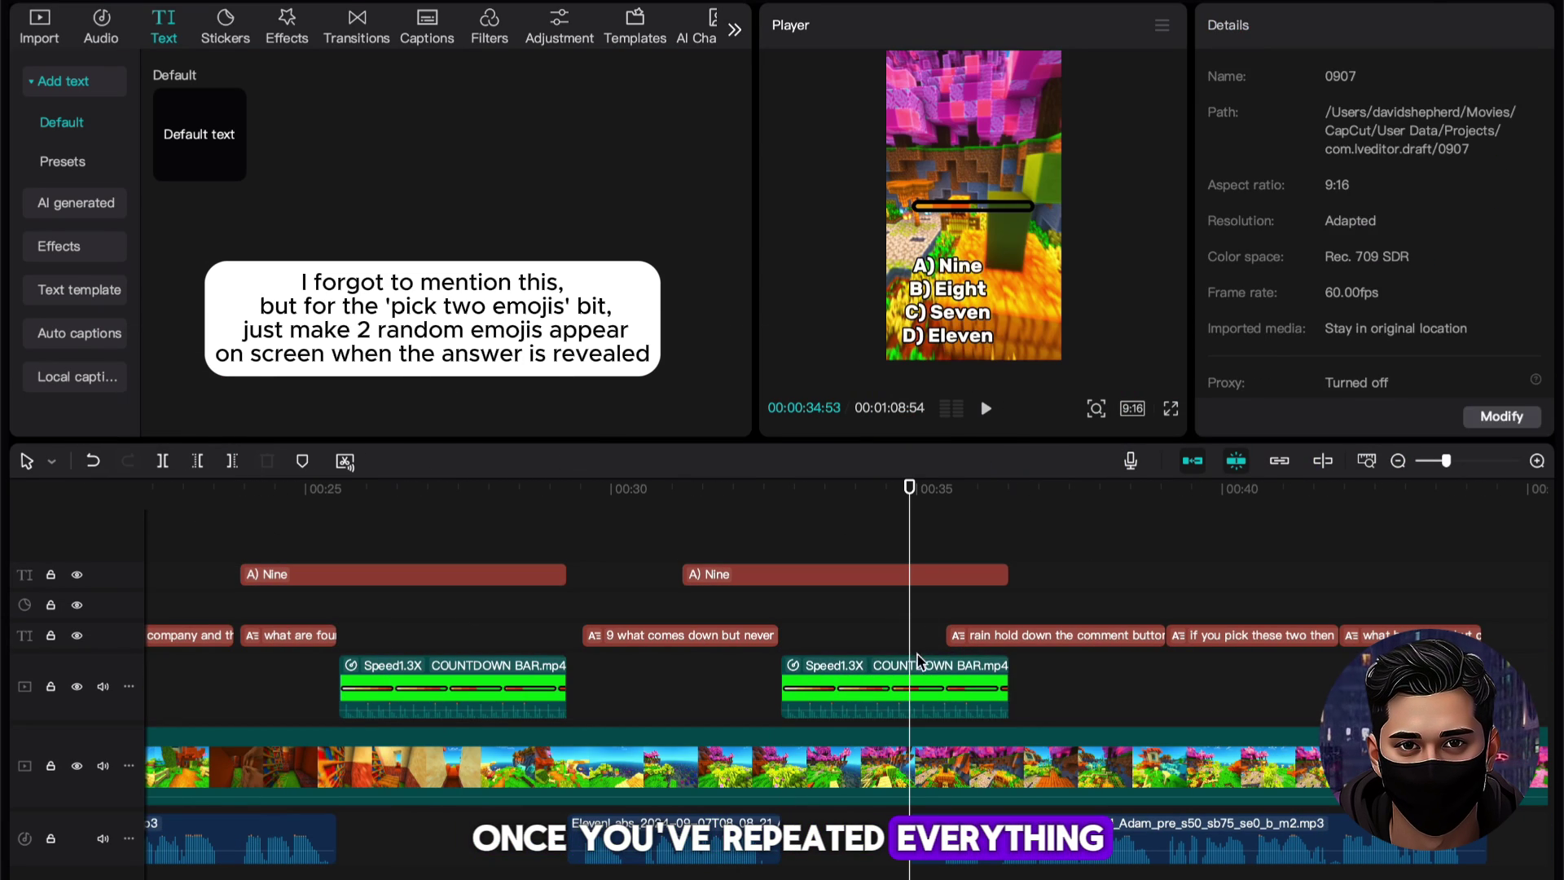
left_click(918, 660)
left_click(1344, 21)
left_click_drag(1279, 160, 1291, 160)
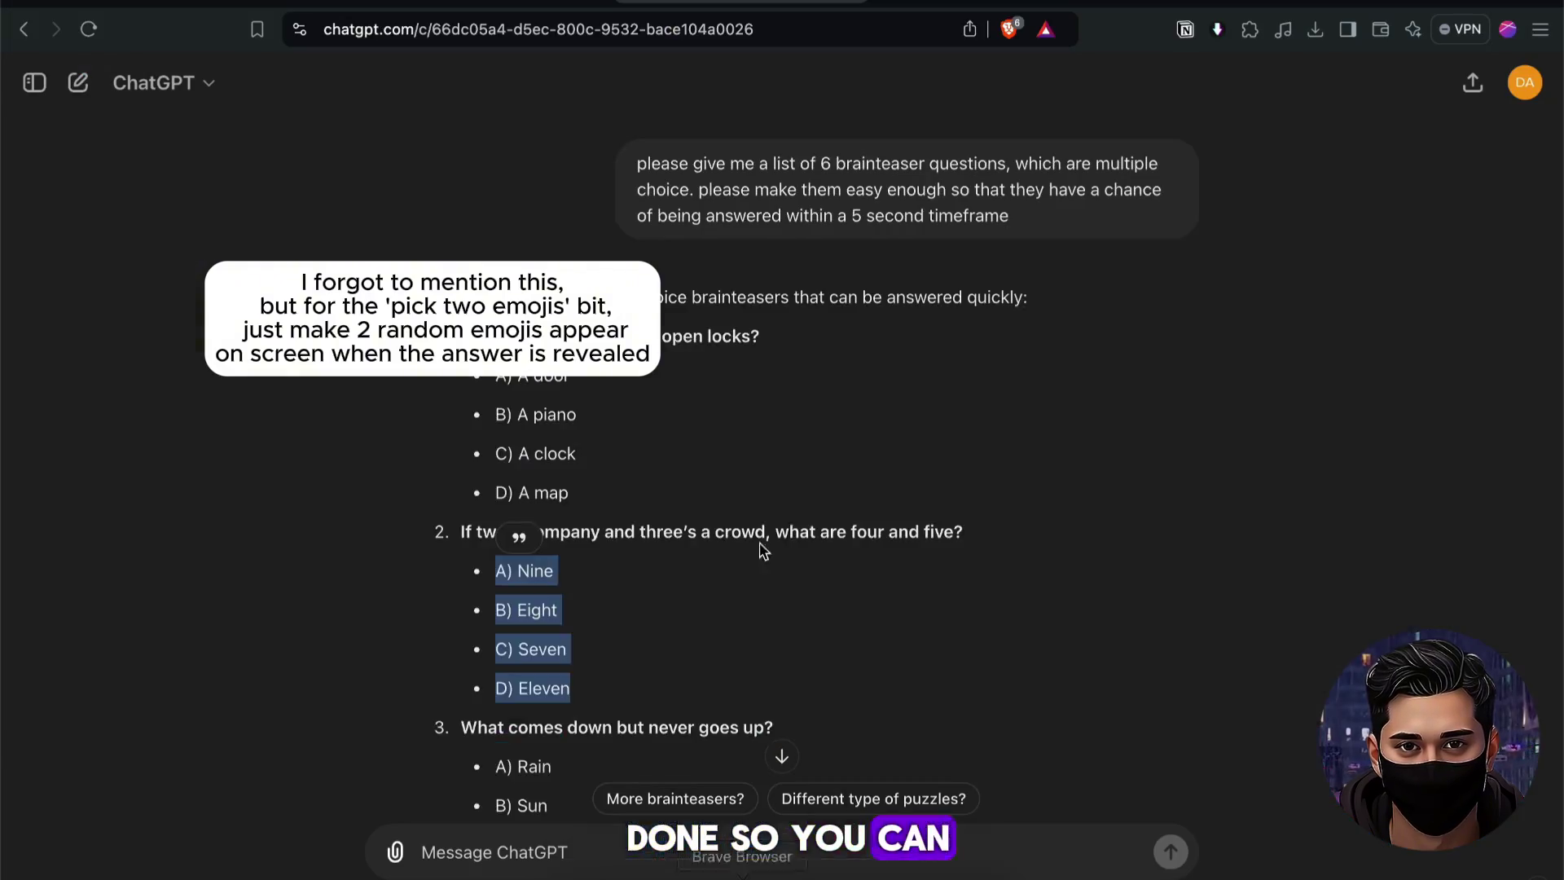